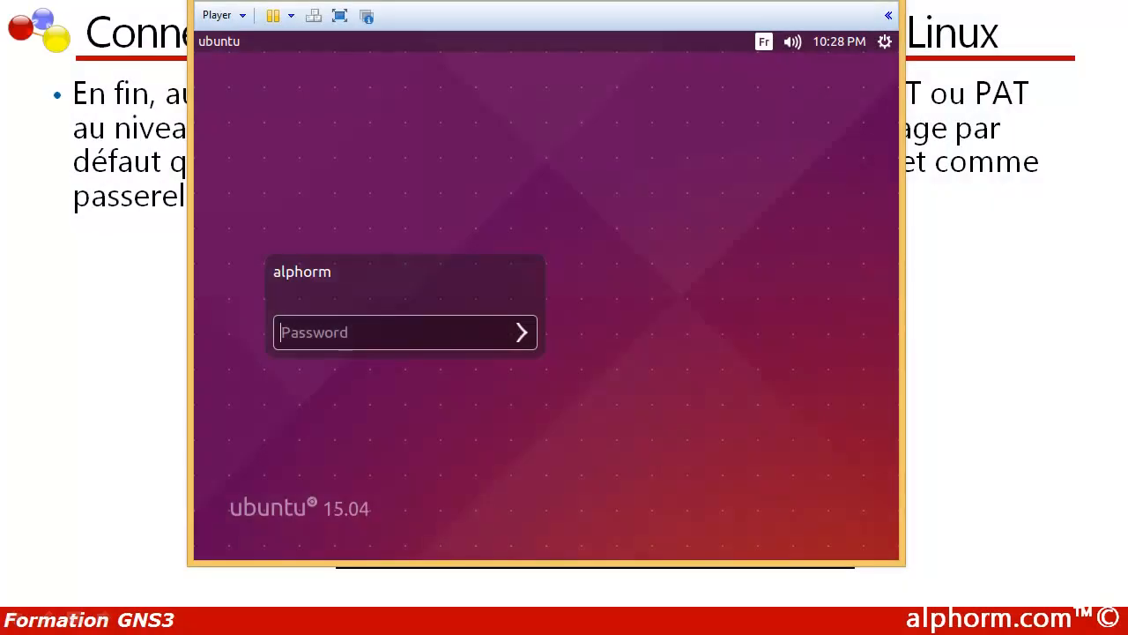
Step: Move and enlarge the VMware Player window, then bring the router photo to the front
left_click_drag(351, 3, 320, 10)
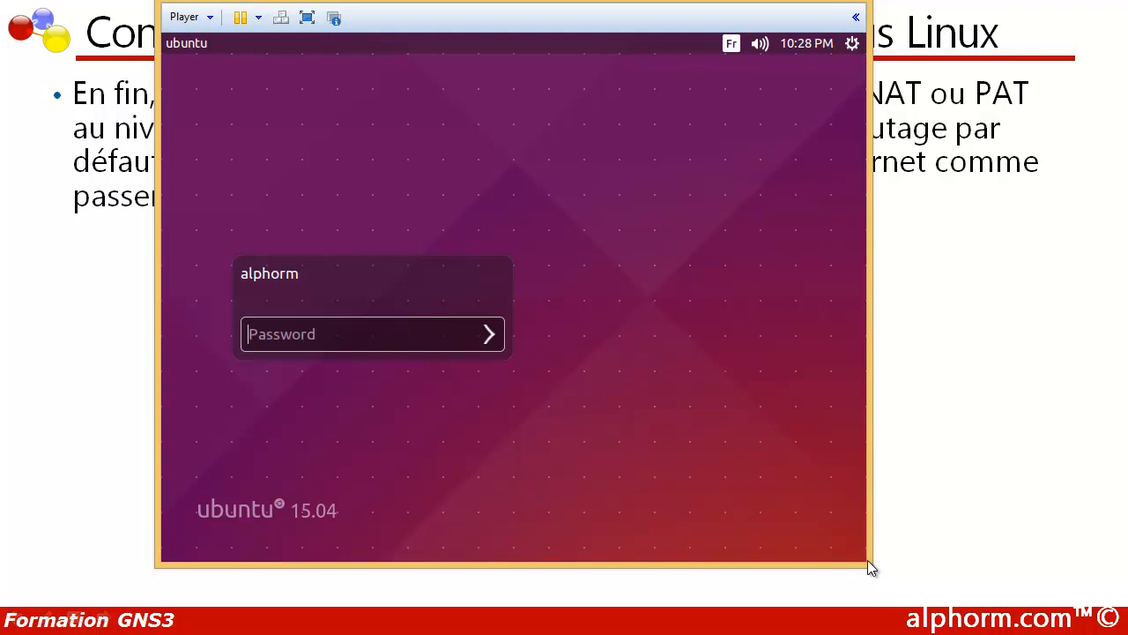
left_click_drag(870, 565, 1086, 615)
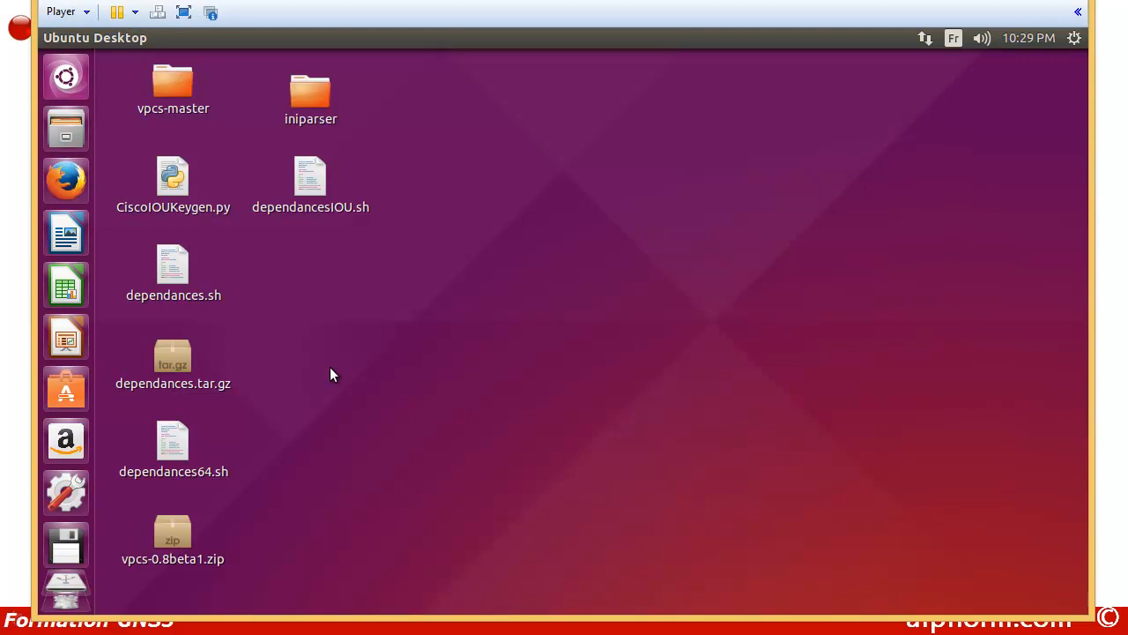
key("alt+Tab")
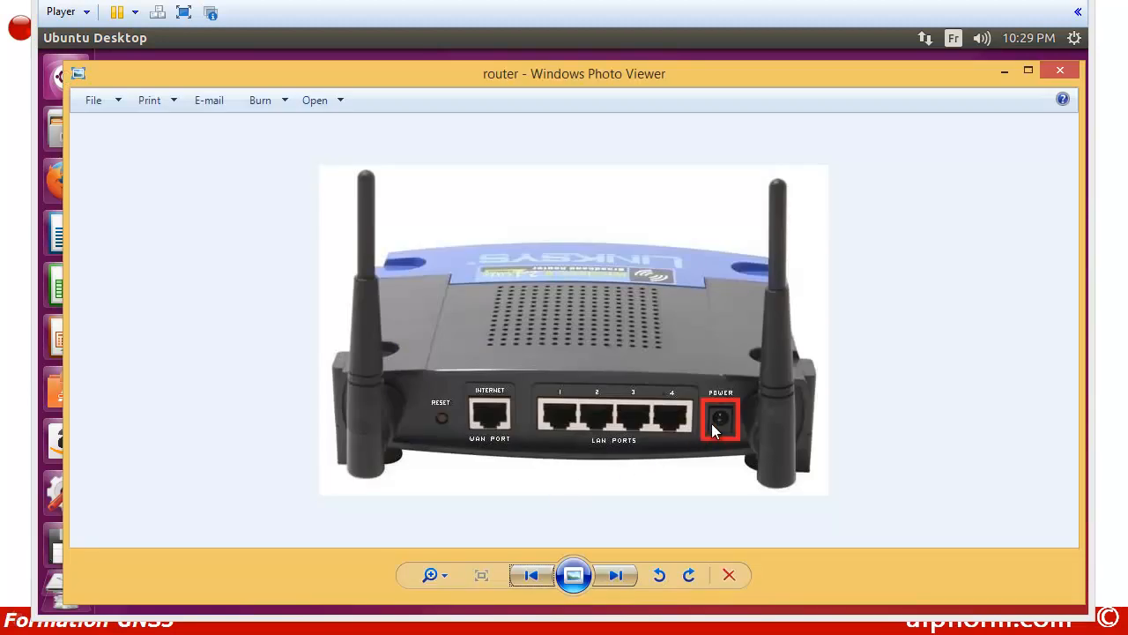
Step: Step through router1–router3 photos (reset button, LAN port 1, power port), then close Photo Viewer
left_click(613, 584)
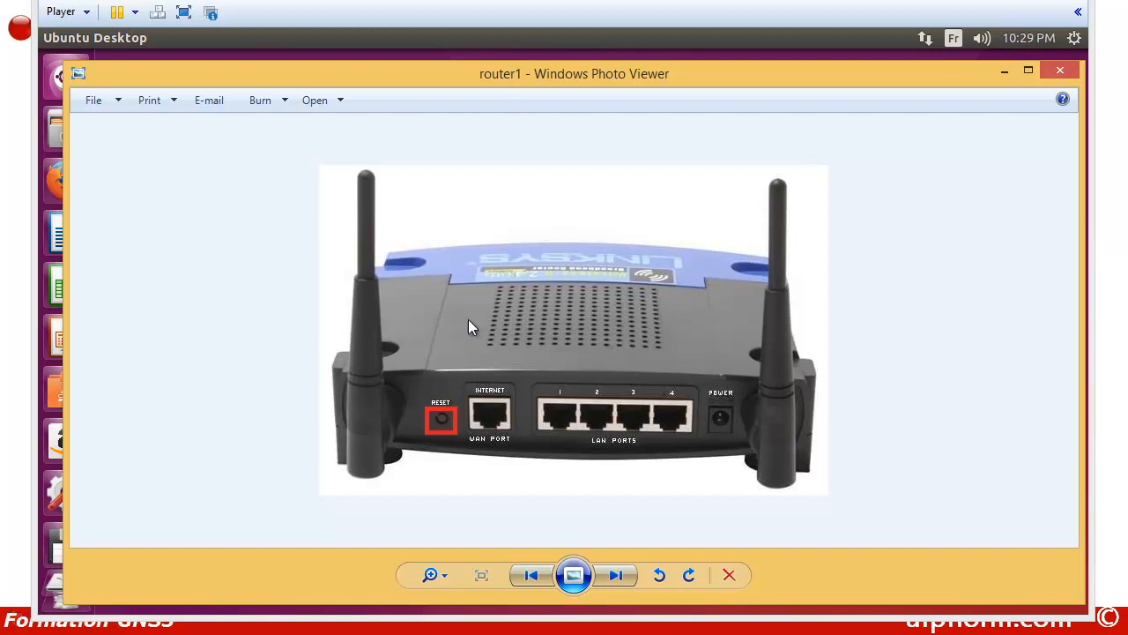
left_click(616, 575)
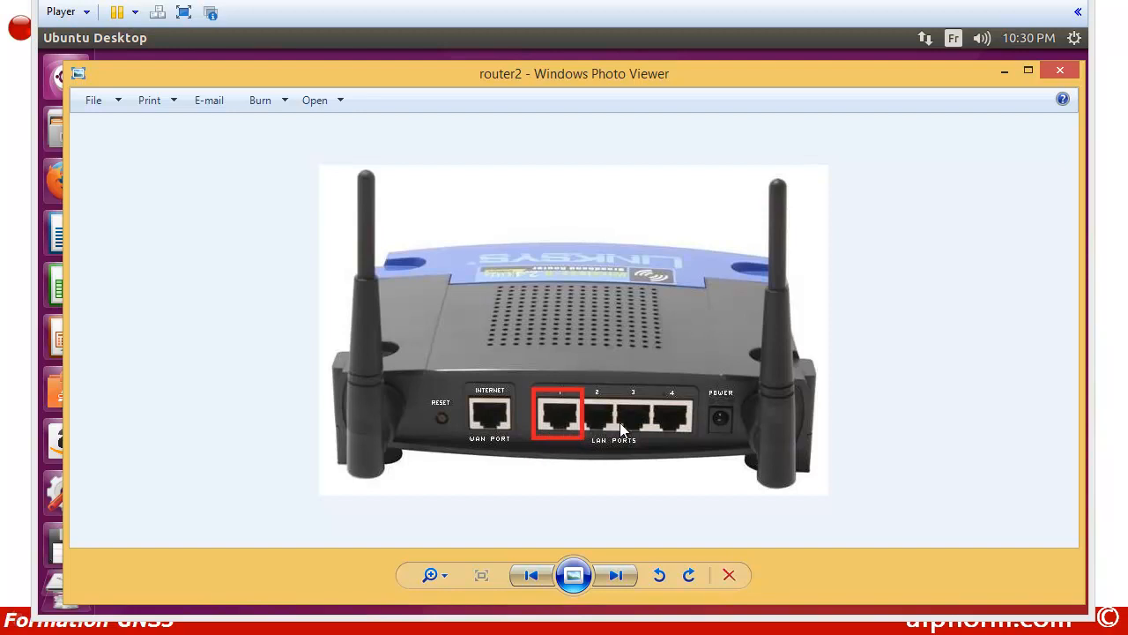
left_click(615, 575)
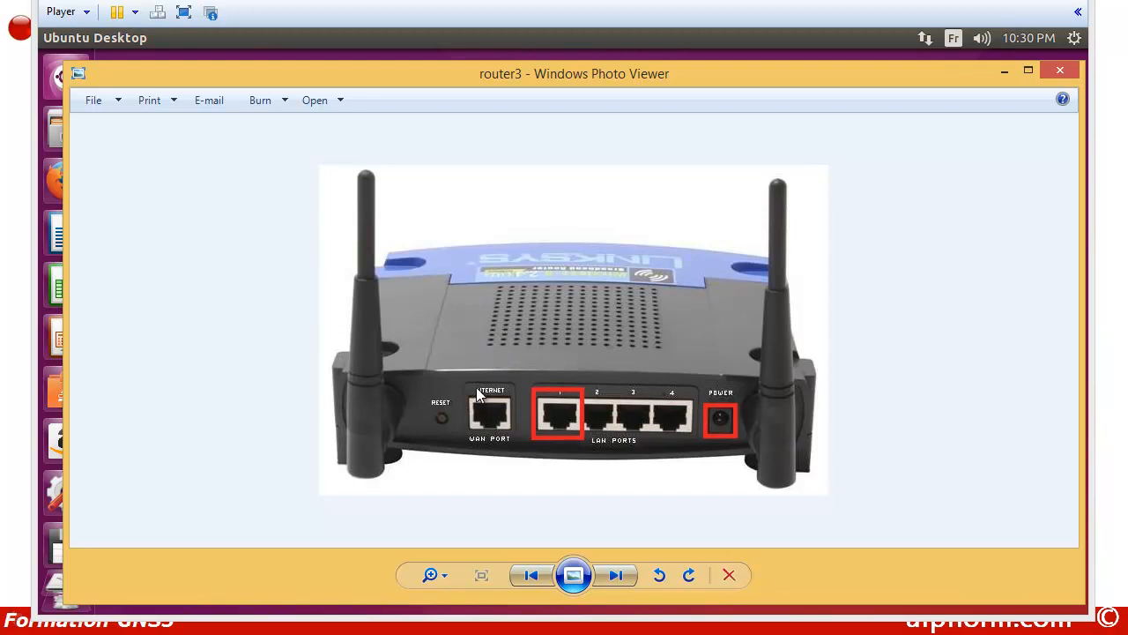
left_click(899, 43)
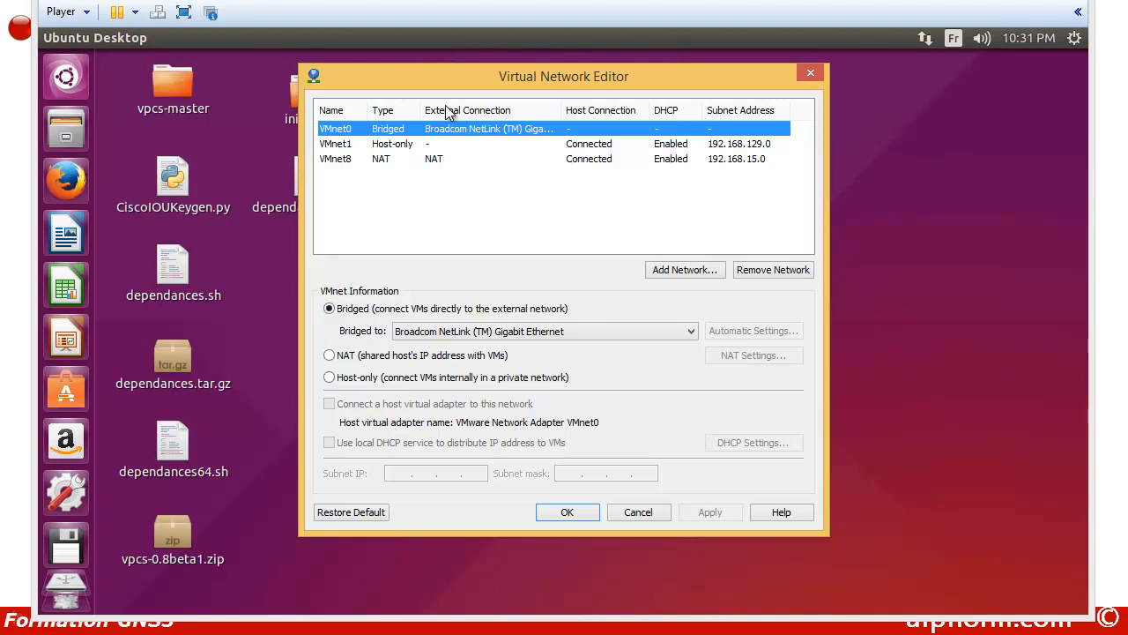
Step: Leave VMnet0 bridged to Broadcom NetLink (TM) Gigabit Ethernet and confirm with OK
left_click_drag(456, 88, 431, 132)
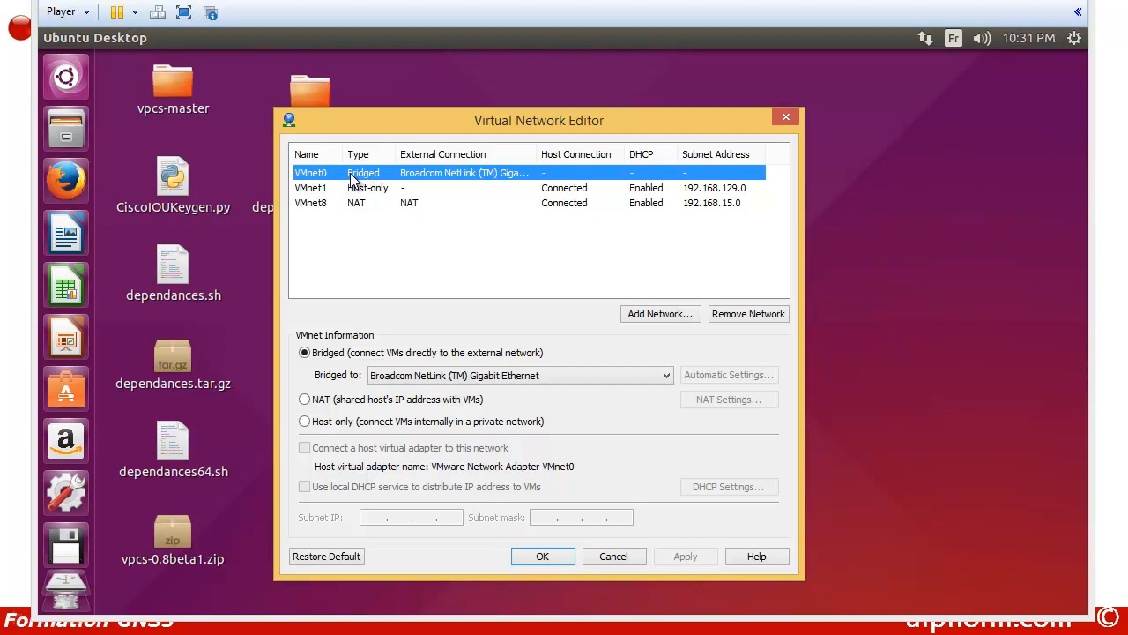
left_click(451, 376)
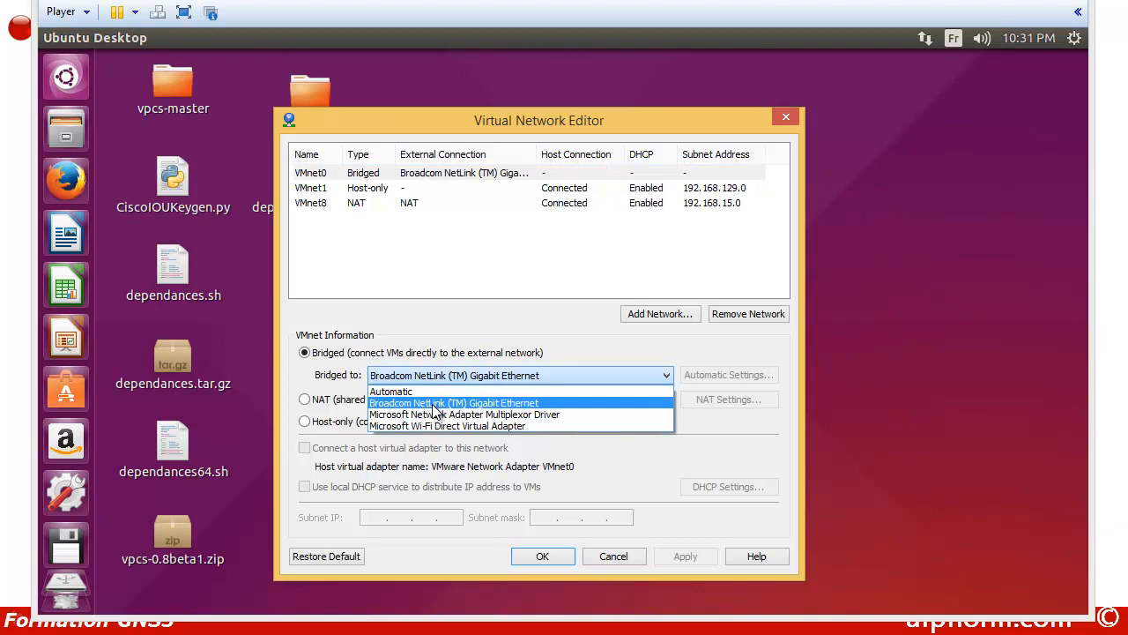
left_click(433, 404)
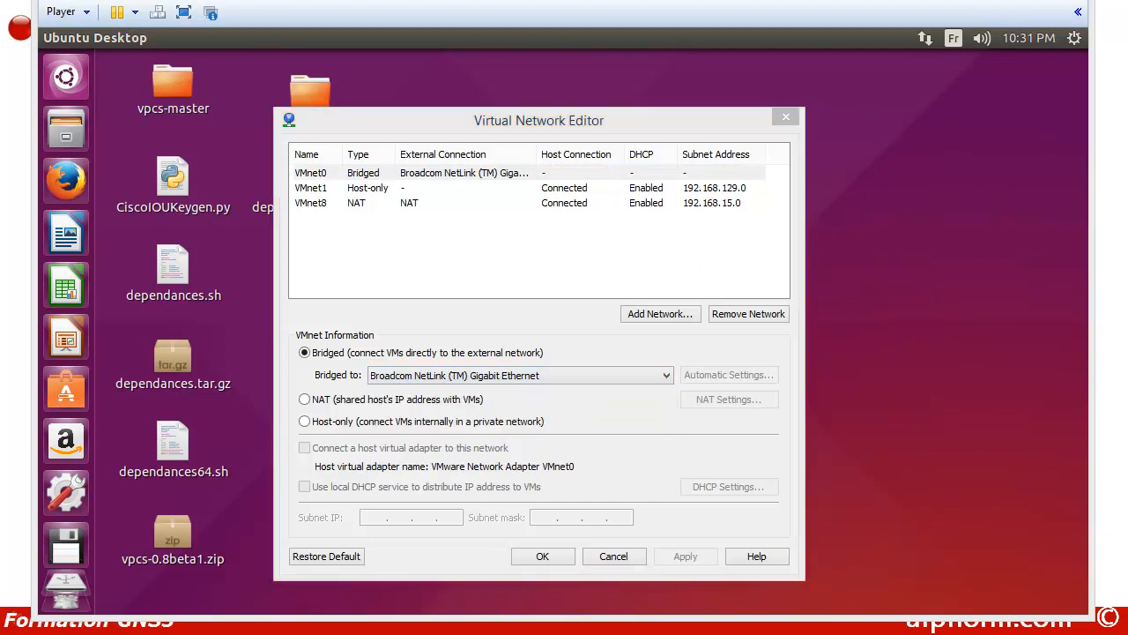
left_click(659, 376)
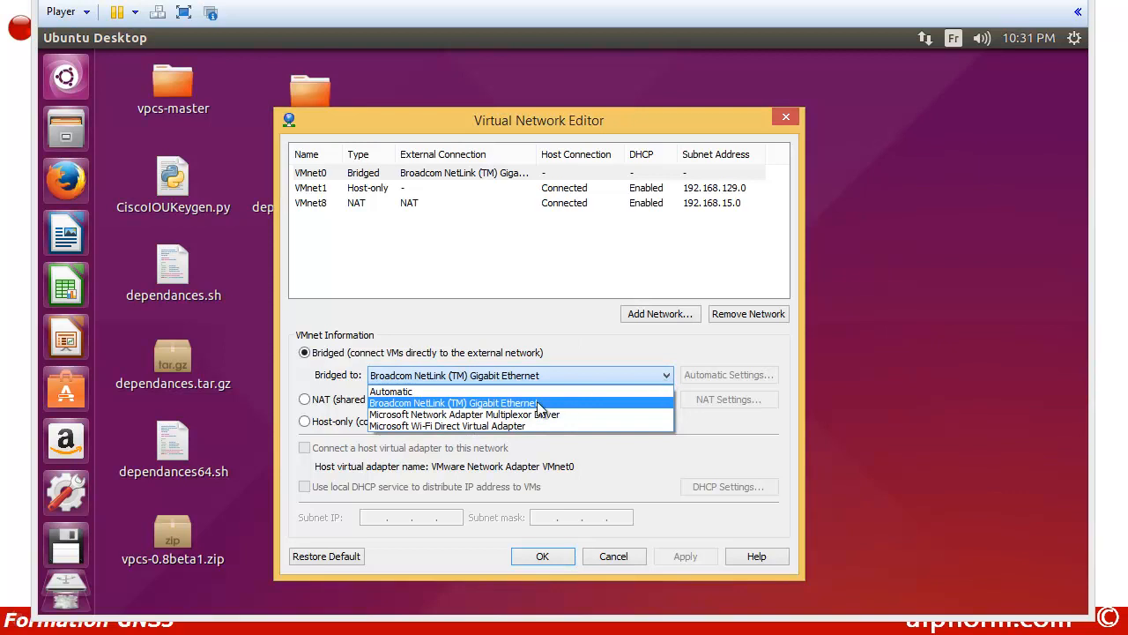
left_click(428, 406)
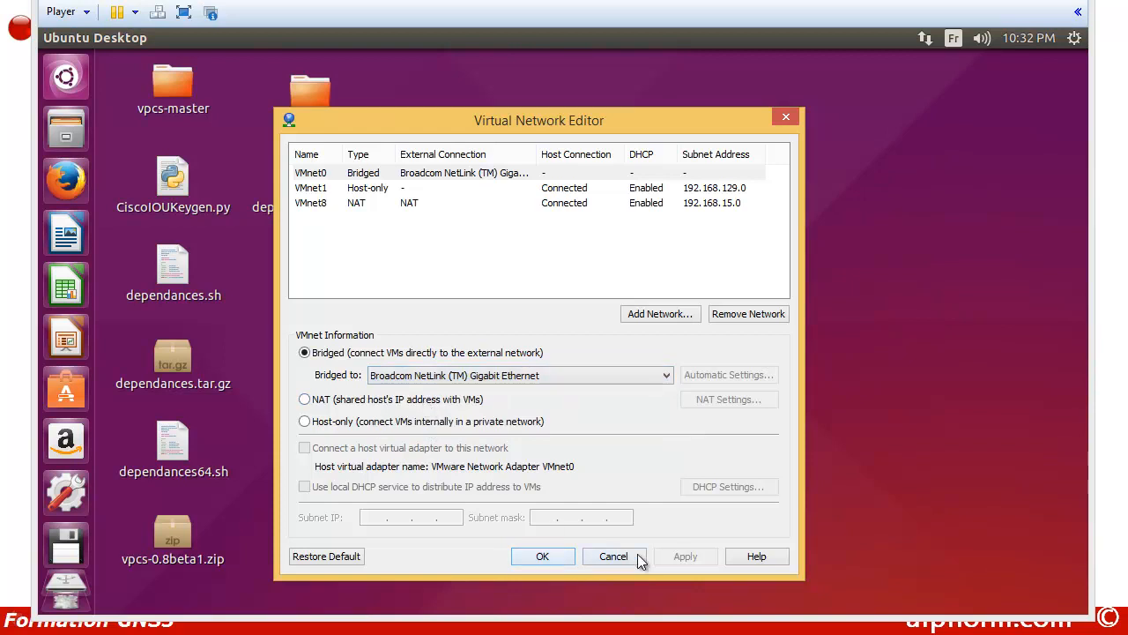
left_click(528, 557)
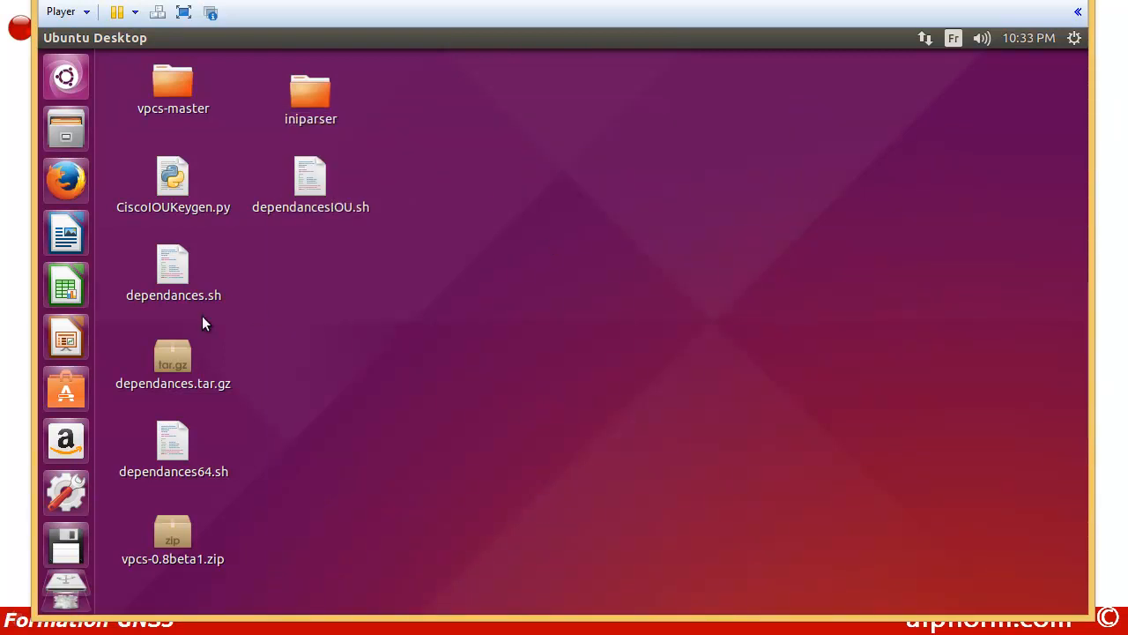
Step: Launch Firefox and load the router's page at 192.168.1.1
left_click(59, 188)
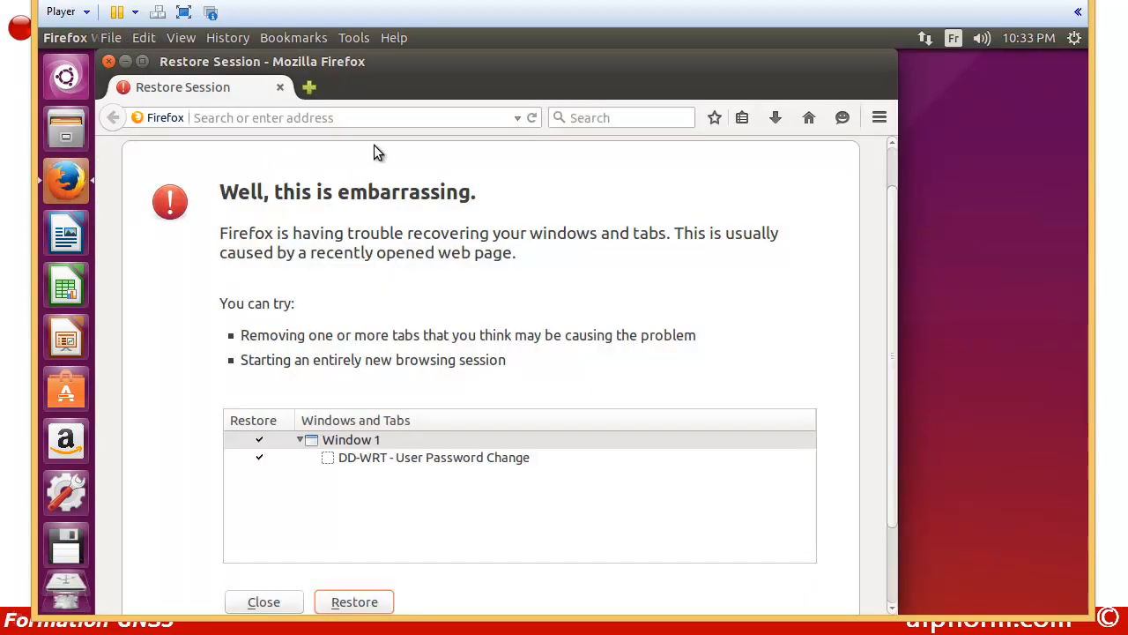
left_click(302, 118)
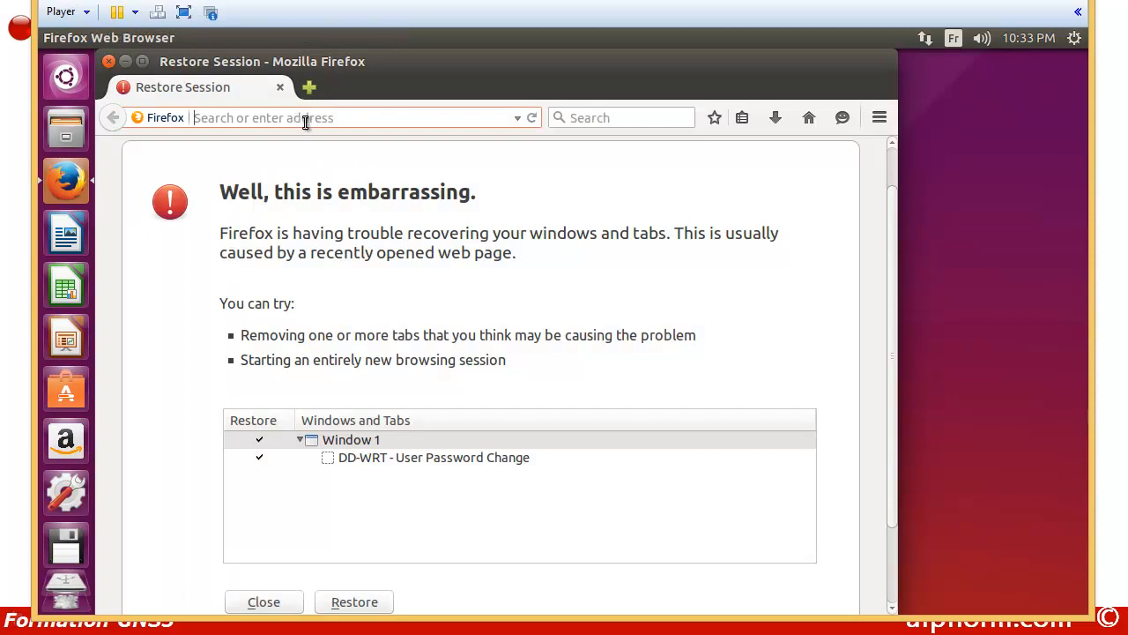
type("19")
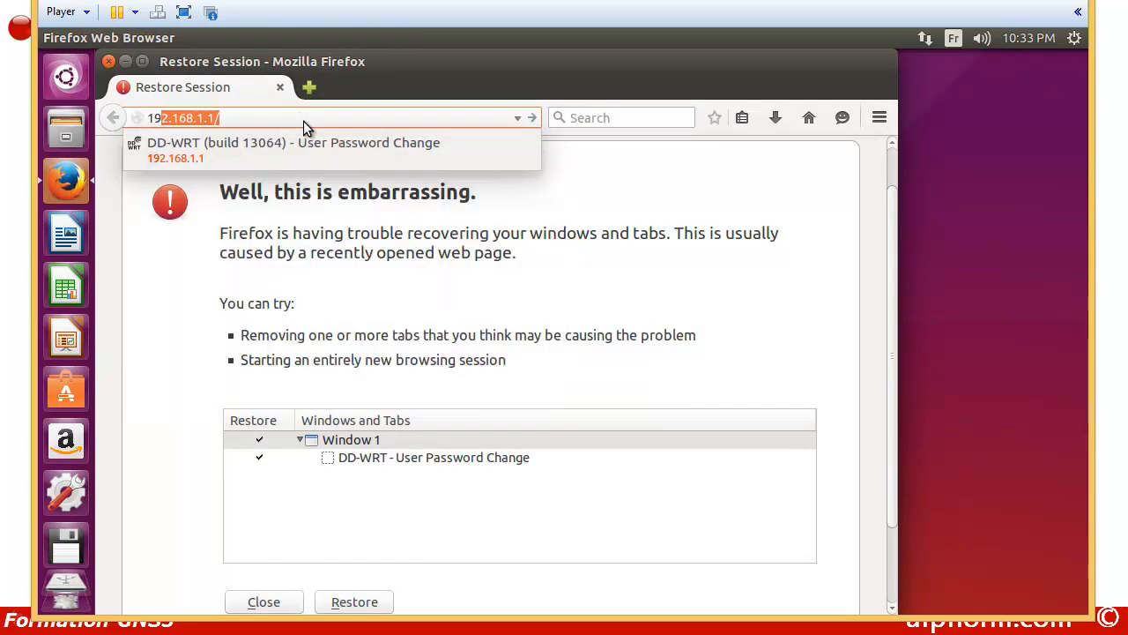
type("2.168.")
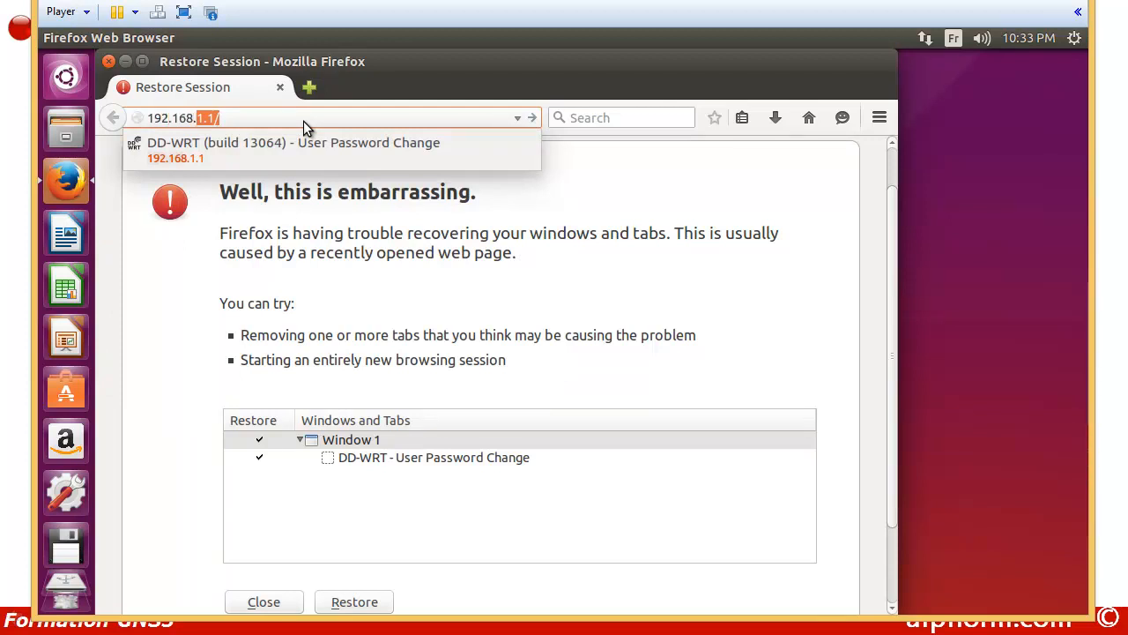
type("1.1")
key("Return")
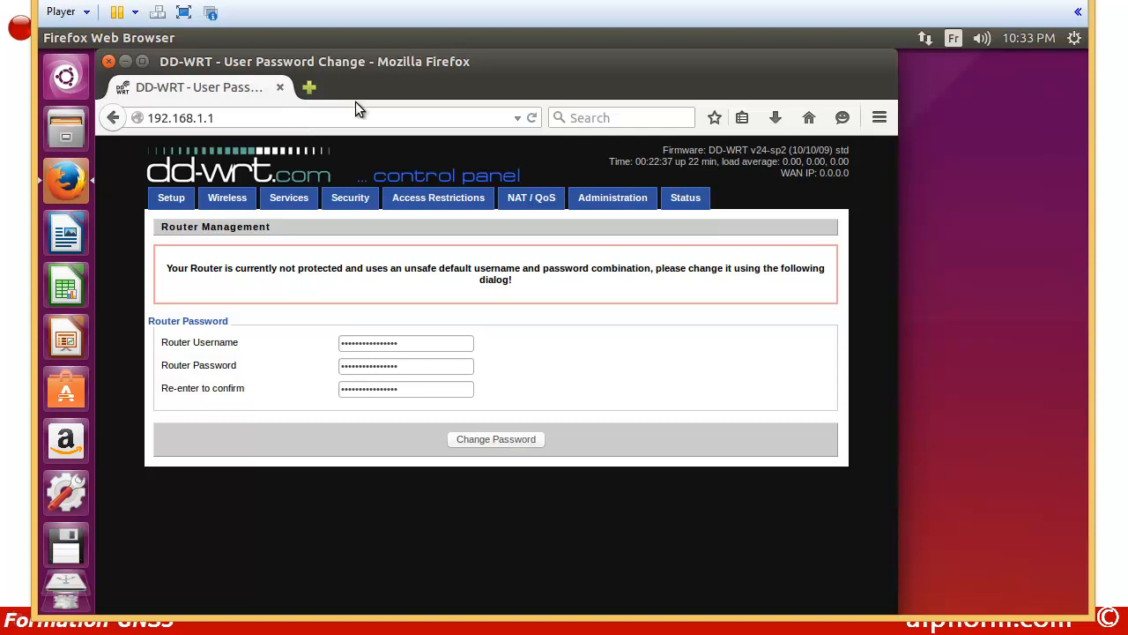
Step: Replace the default router username and password with new ones and apply the change
left_click_drag(410, 61, 434, 62)
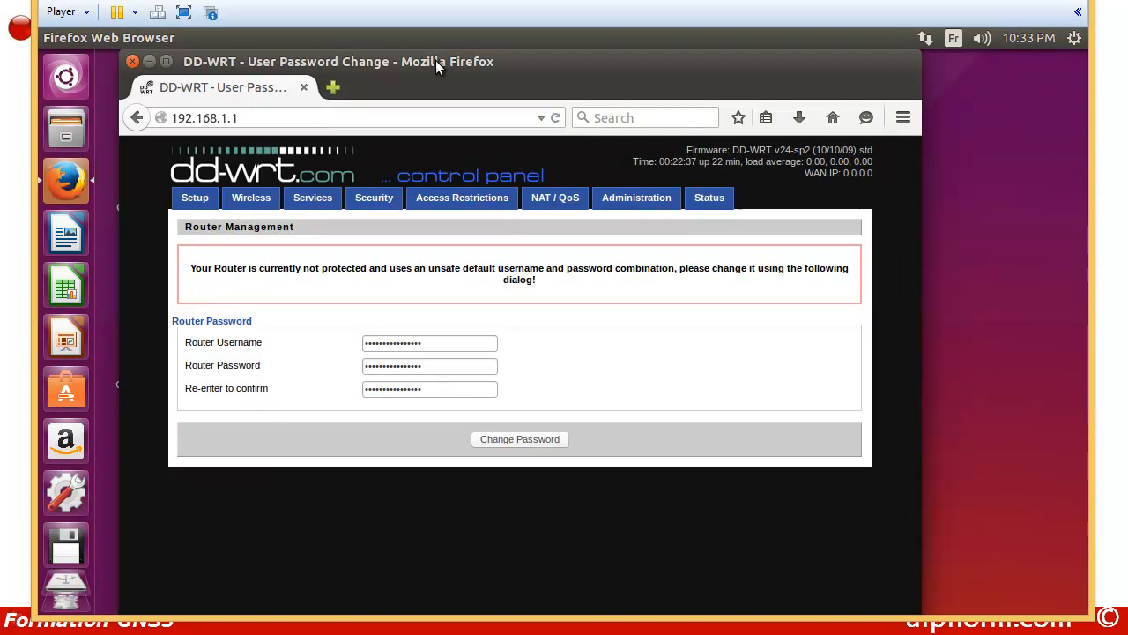
left_click_drag(424, 345, 340, 347)
type("ad")
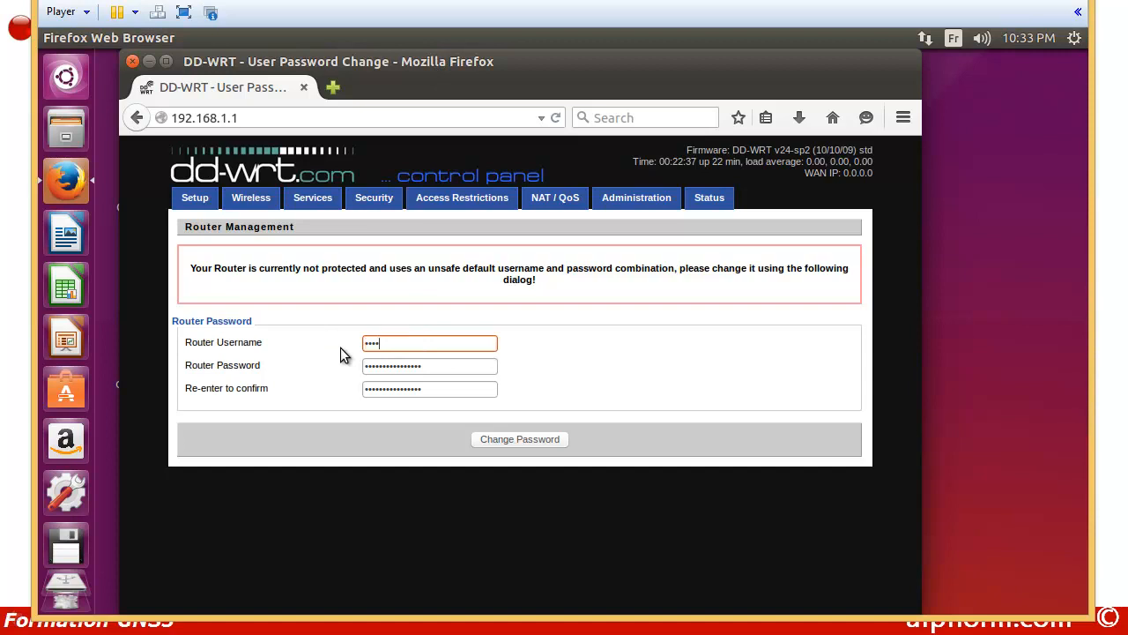
left_click_drag(438, 369, 325, 385)
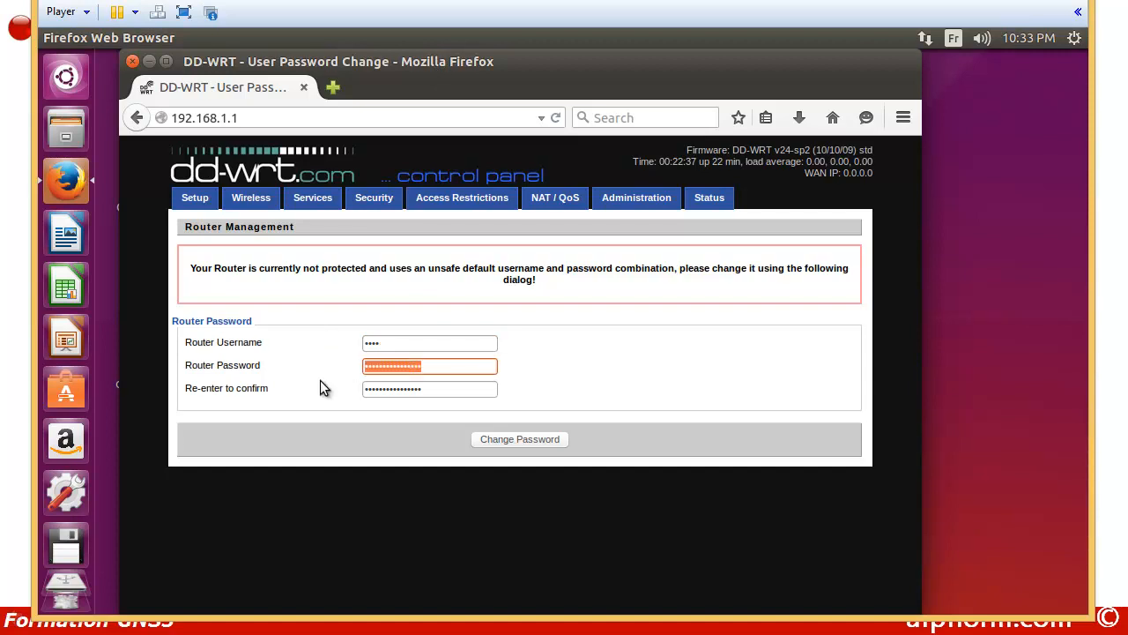
type("ad")
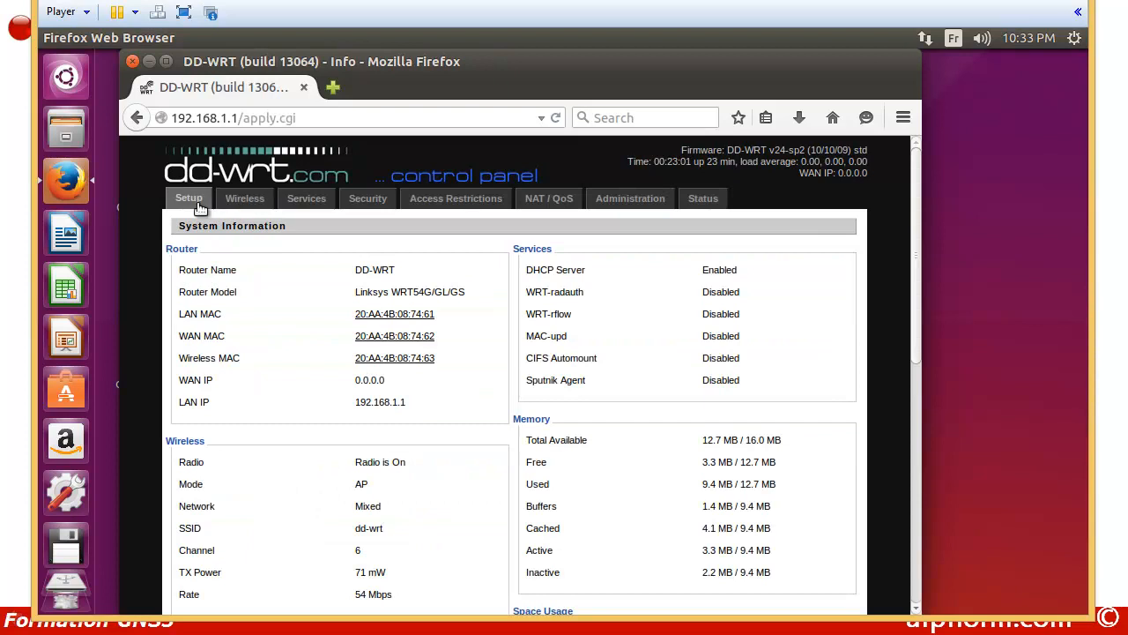
left_click(188, 201)
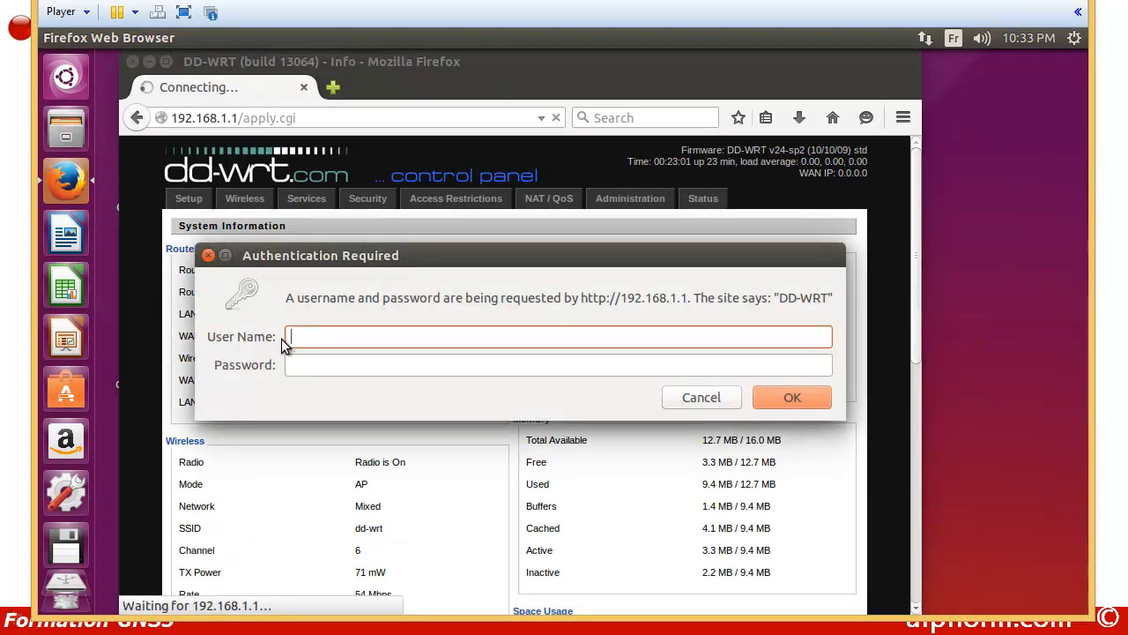
Step: Sign in at the Authentication Required dialog with the router username and password
type("root")
key("Tab")
type("admin")
left_click(789, 396)
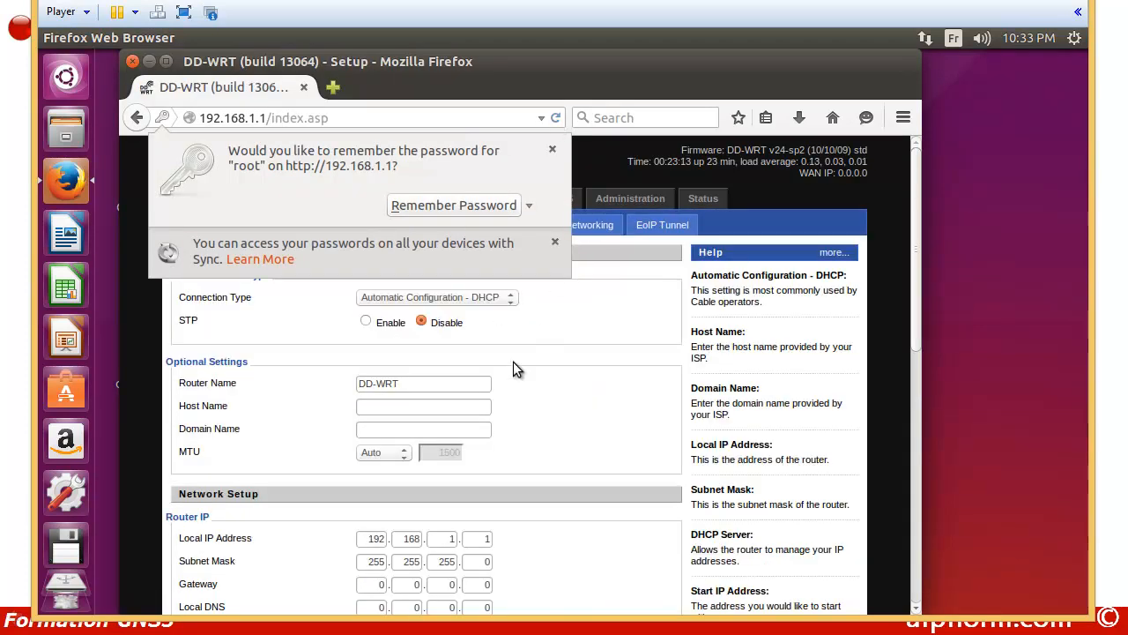
Step: Dismiss the remember-password prompt and set WAN Connection Type to Disabled
left_click(517, 382)
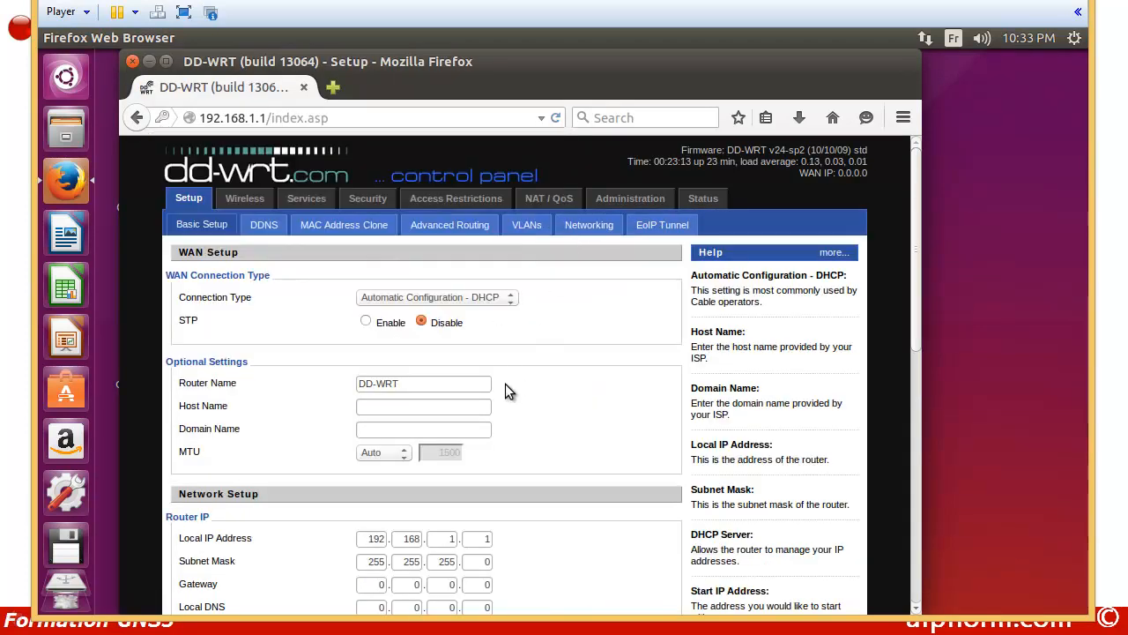
left_click(510, 303)
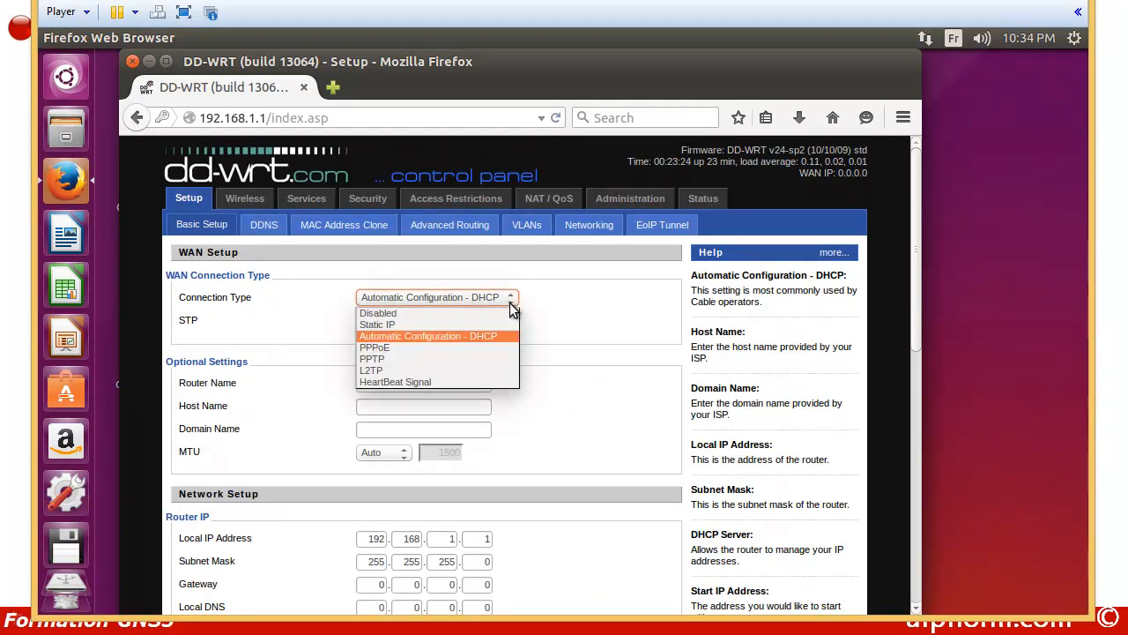
left_click(410, 313)
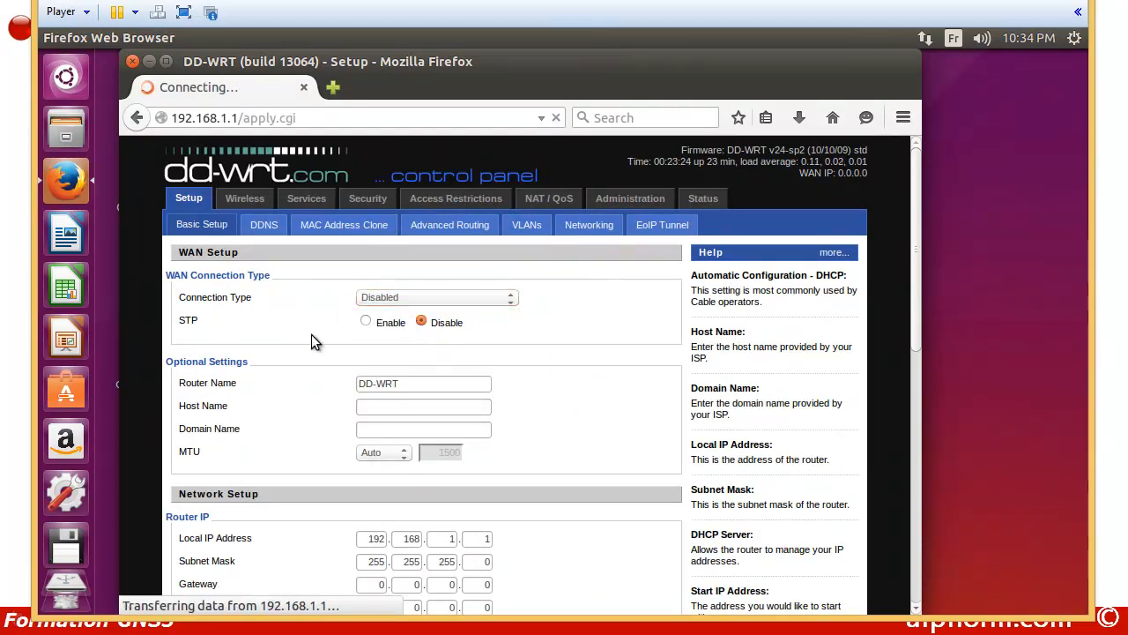
scroll(313, 339, "down", 2)
scroll(317, 338, "down", 2)
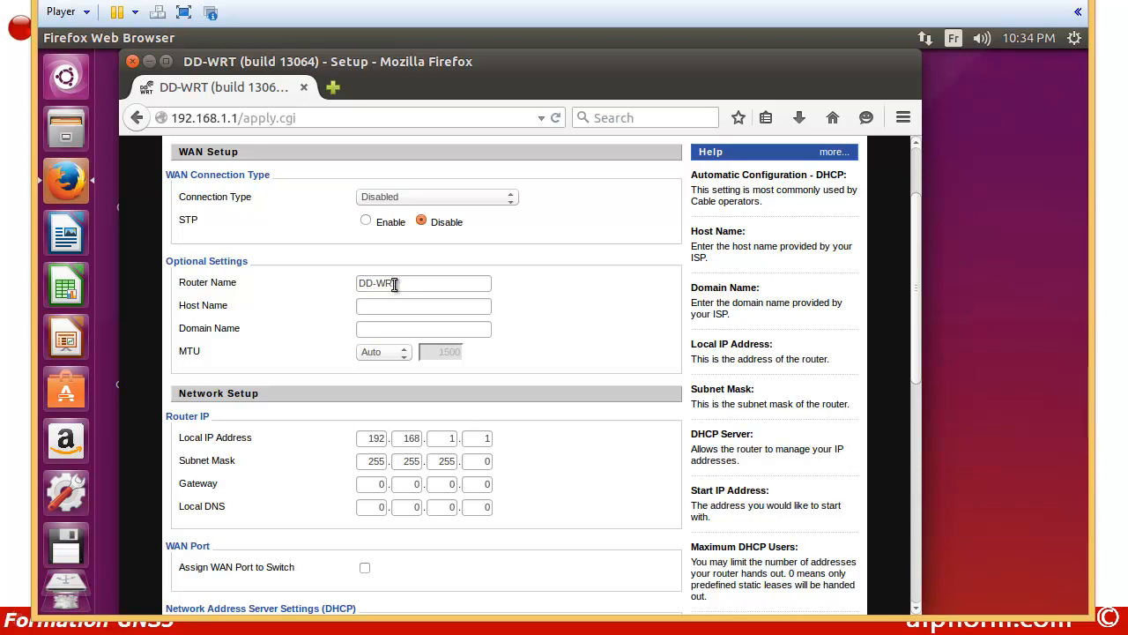
scroll(402, 389, "down", 2)
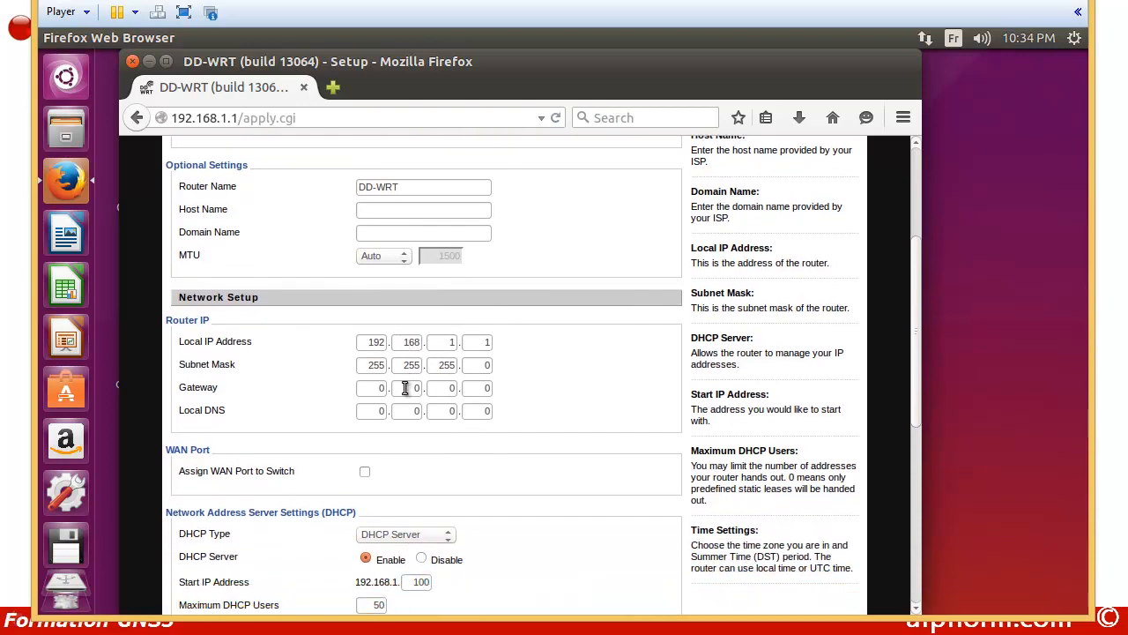
Step: Set the Local IP to 192.168.1.5 and the Gateway to 192.168.1.1
double_click(475, 338)
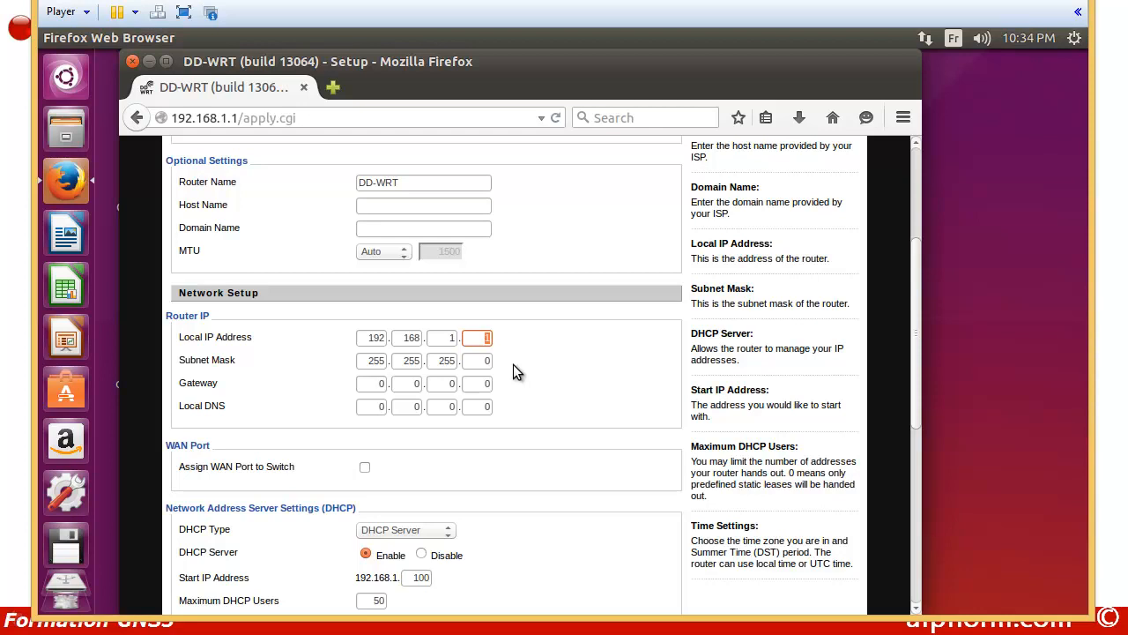
type("5")
left_click(384, 384)
type("192")
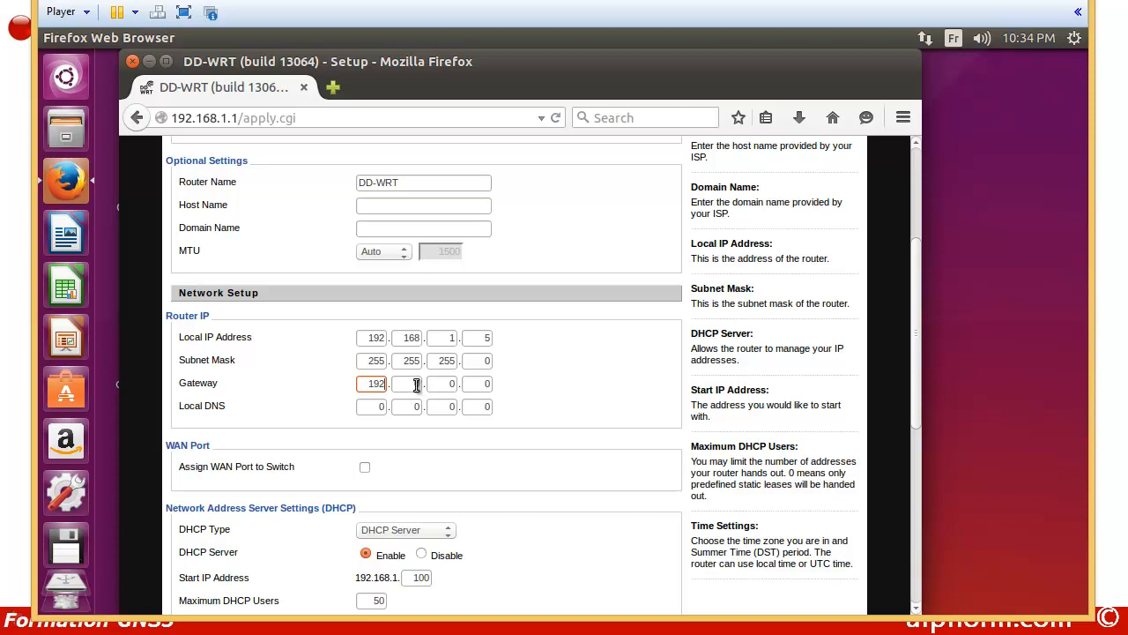
left_click(414, 385)
type("168")
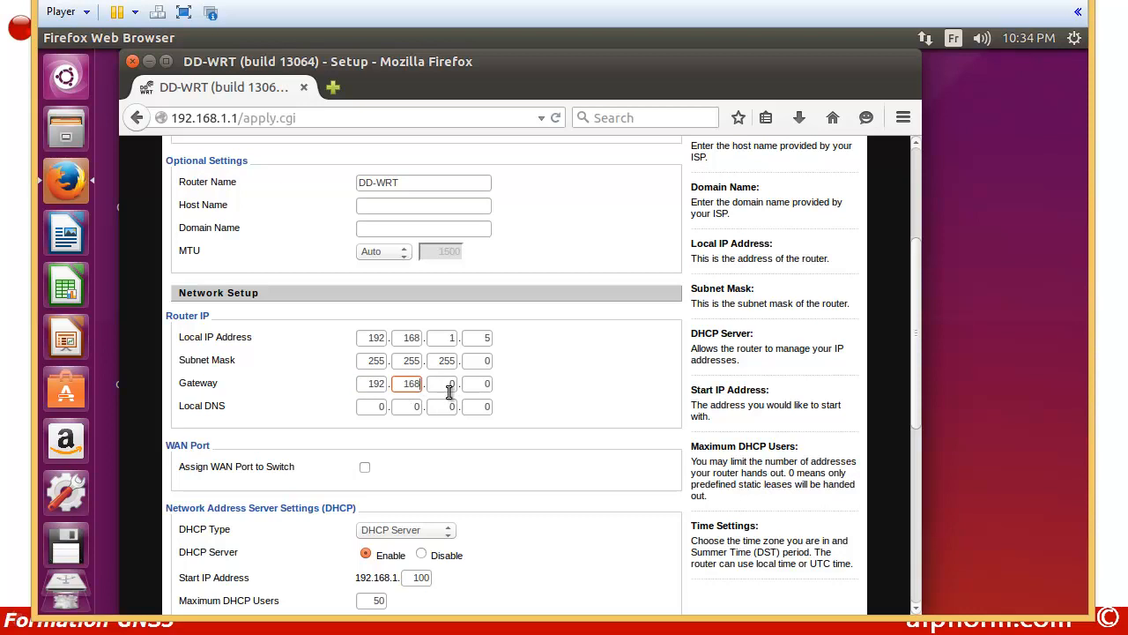
left_click(443, 385)
type("1")
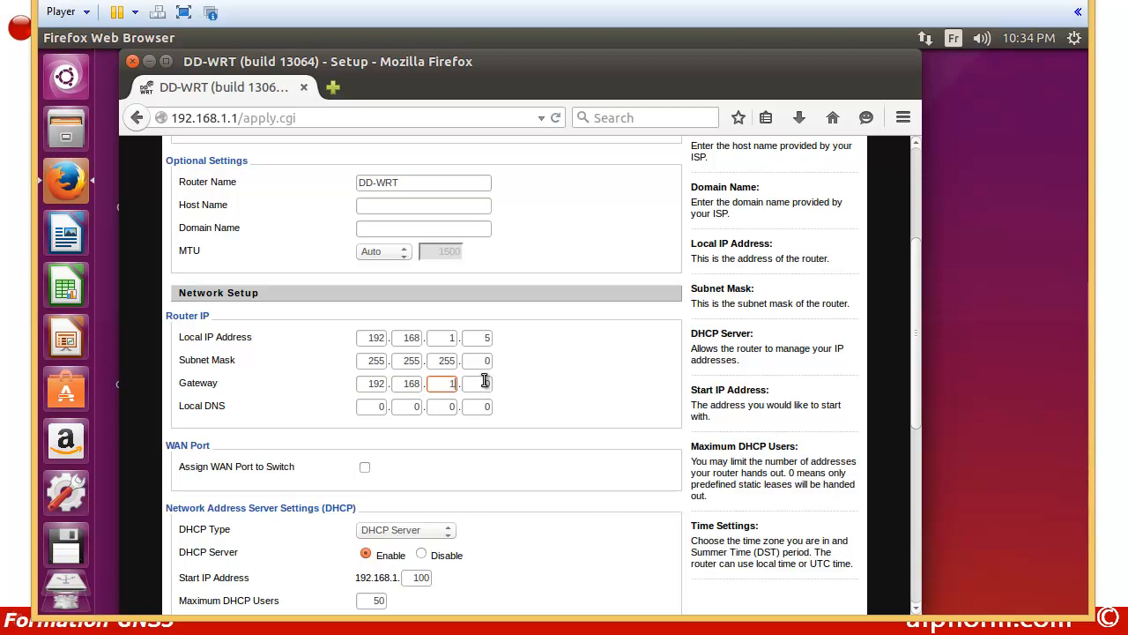
double_click(487, 384)
type("1")
Step: Assign the WAN port to the switch, disable the DHCP server, and save
scroll(496, 415, "down", 2)
left_click(364, 365)
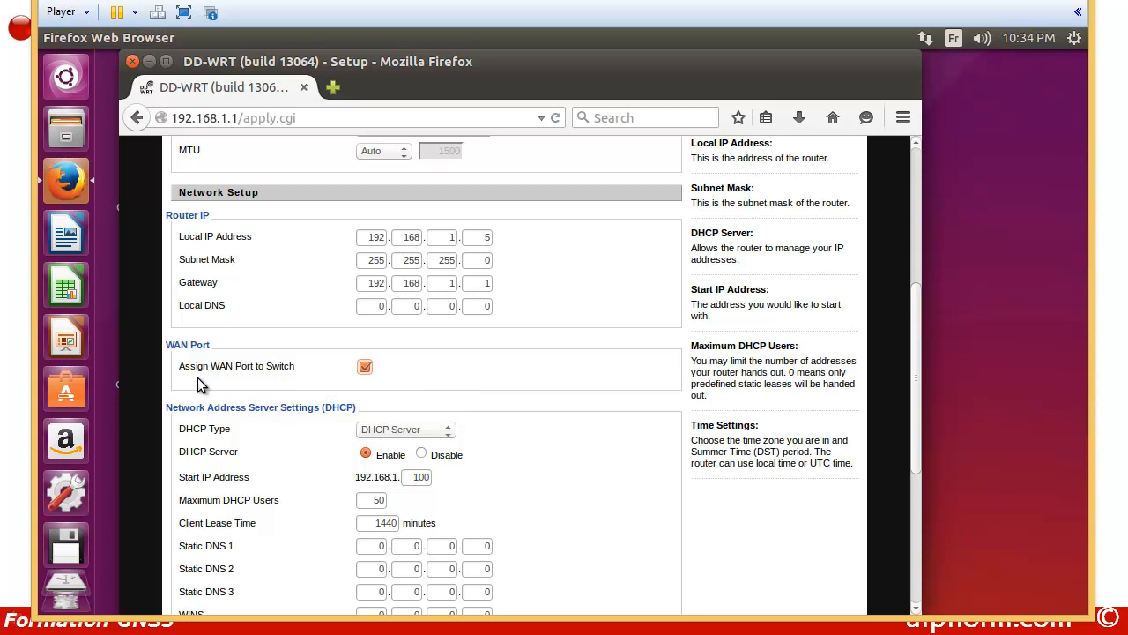
scroll(293, 375, "down", 2)
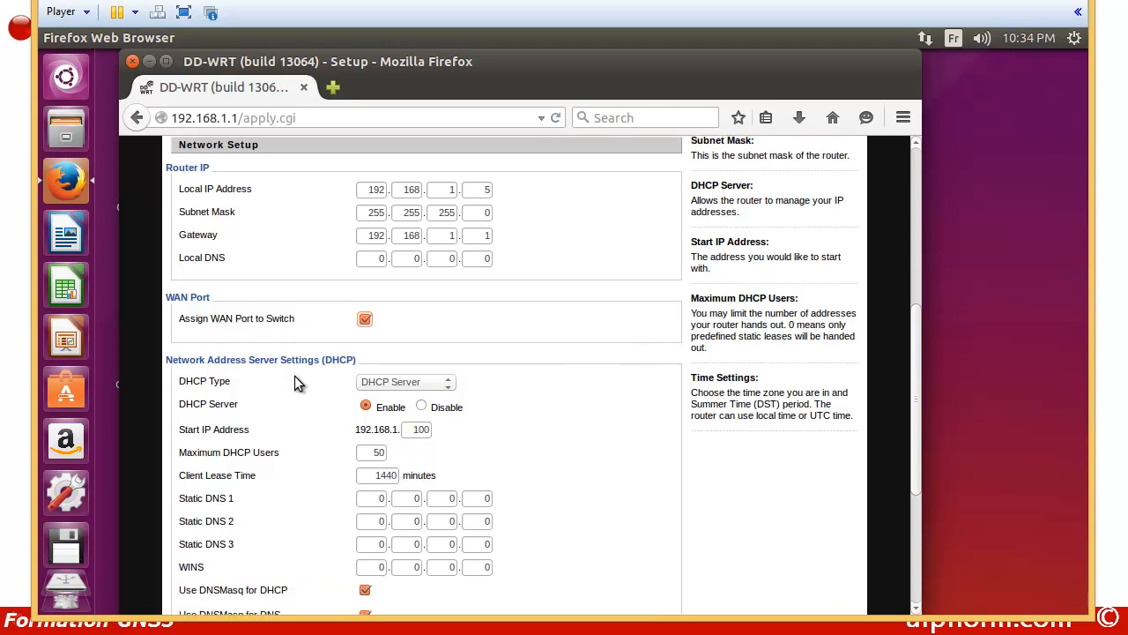
left_click(421, 354)
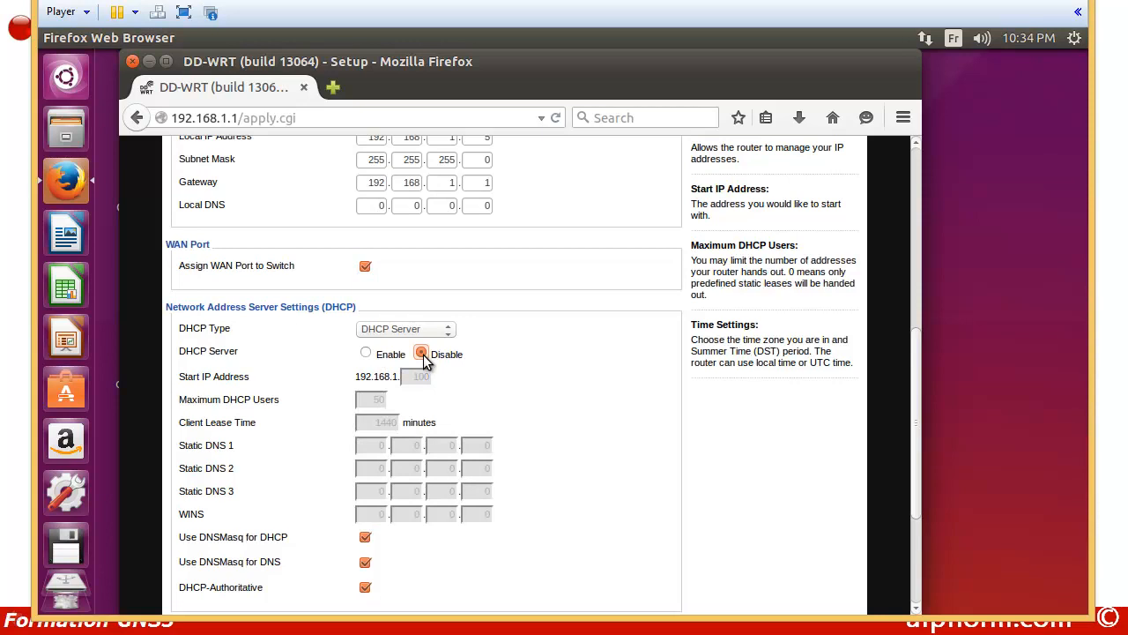
scroll(426, 360, "down", 1)
scroll(429, 361, "down", 2)
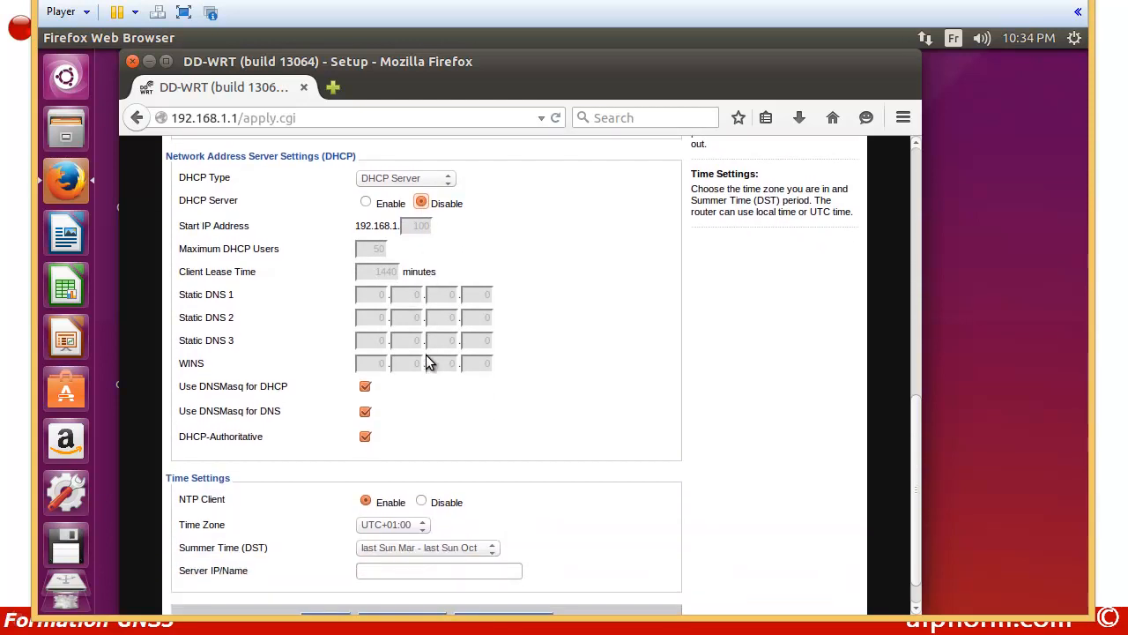
scroll(428, 361, "down", 1)
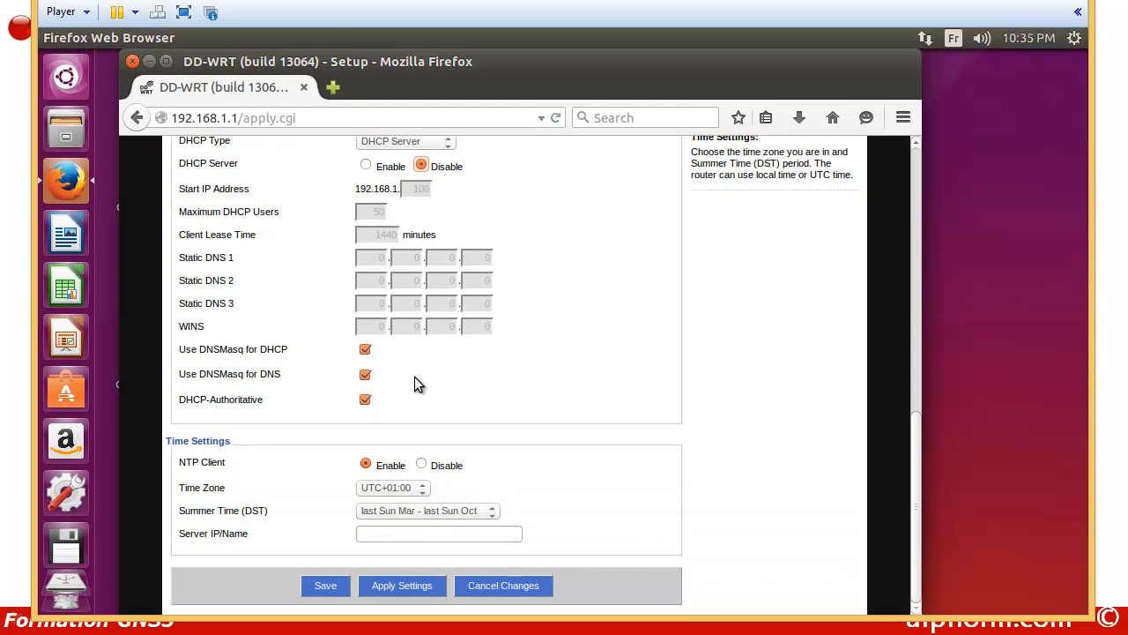
left_click(325, 586)
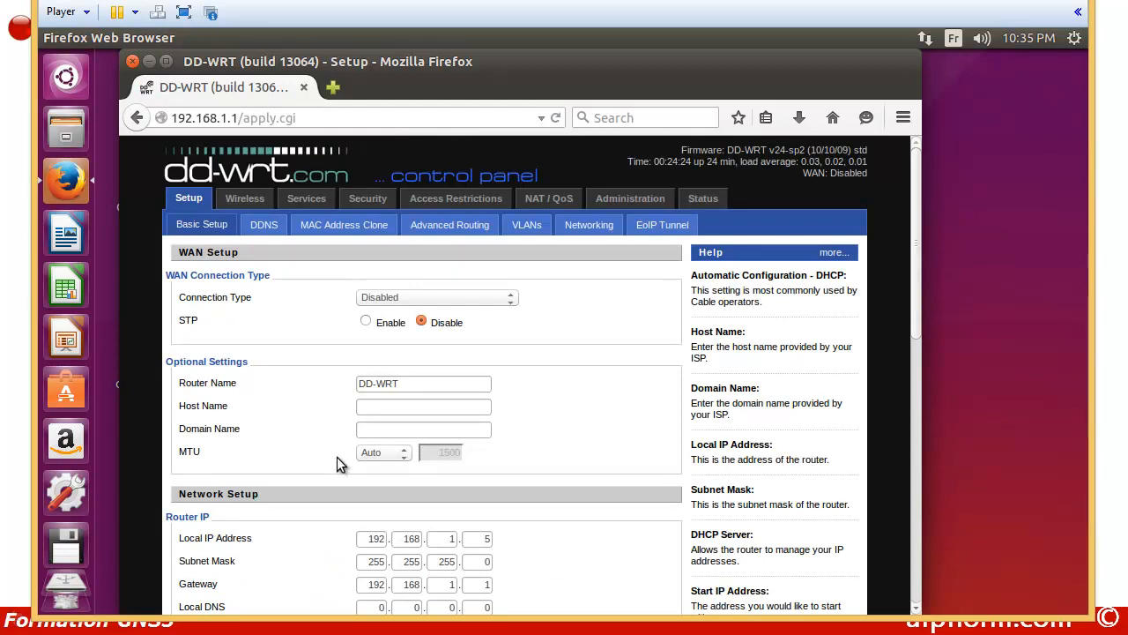
Step: On the Security tab set SPI Firewall to Disable, save, and dismiss the password popup
left_click(363, 203)
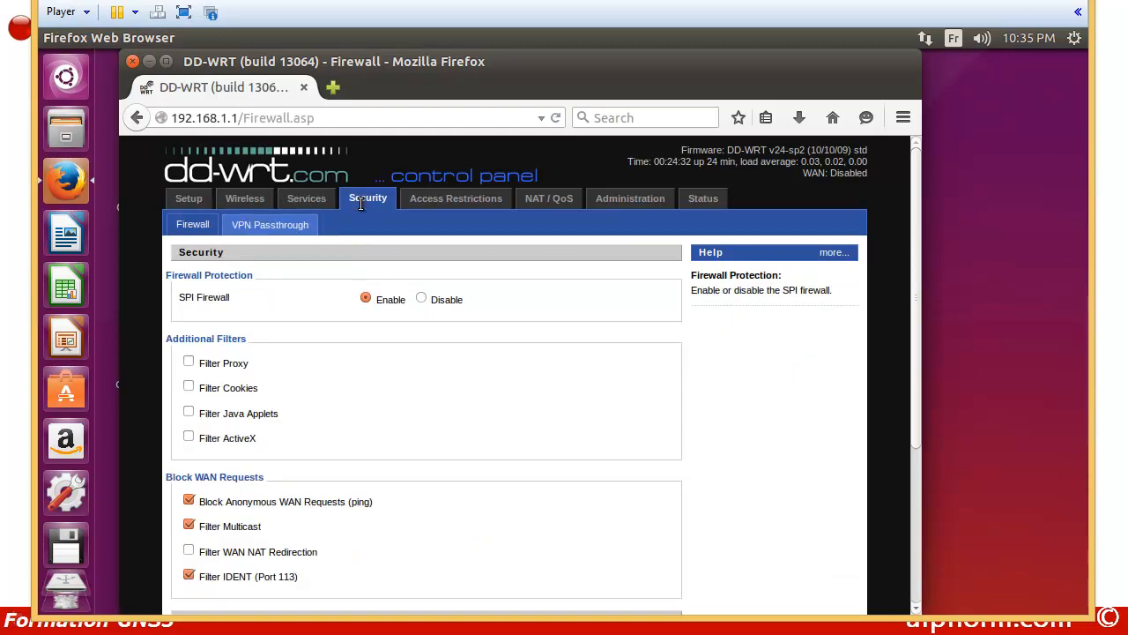
left_click(422, 299)
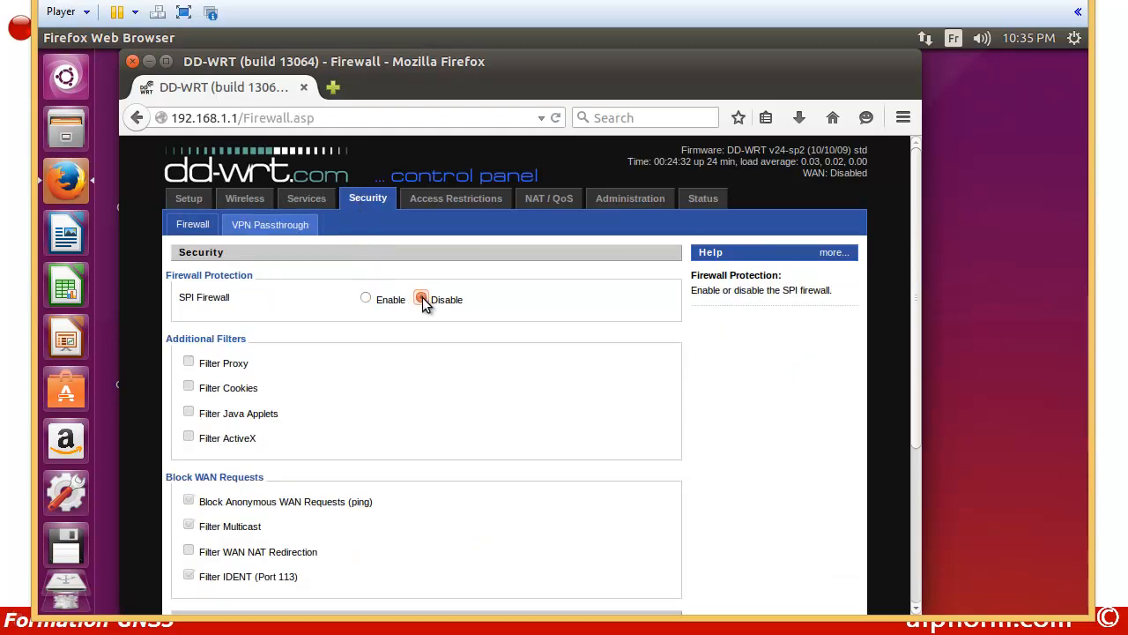
scroll(412, 328, "down", 5)
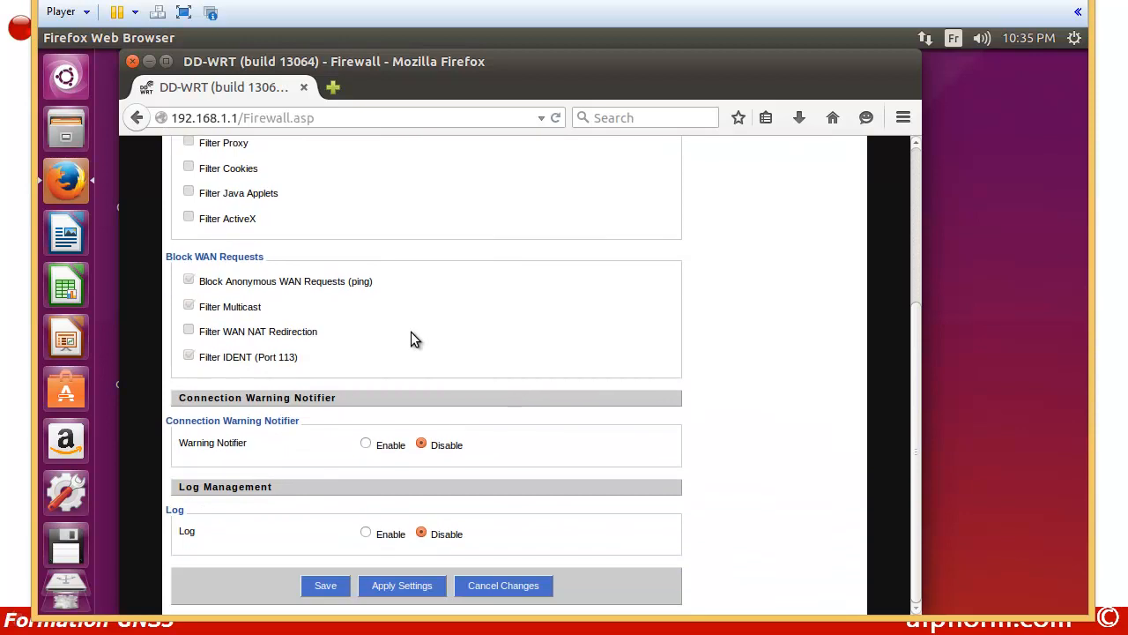
left_click(320, 585)
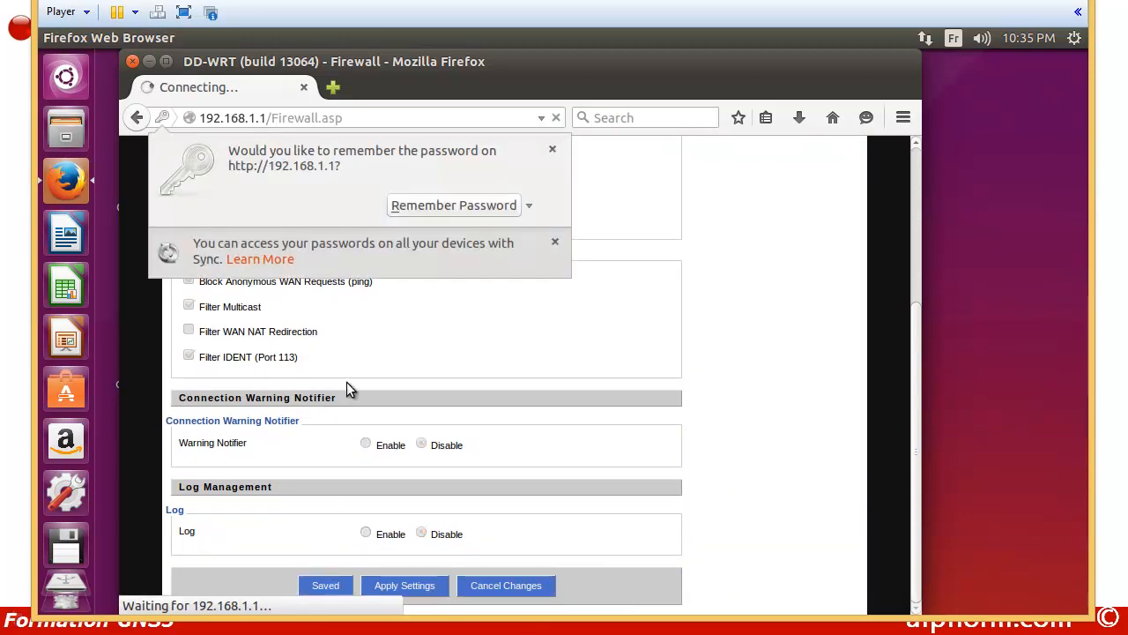
left_click(548, 152)
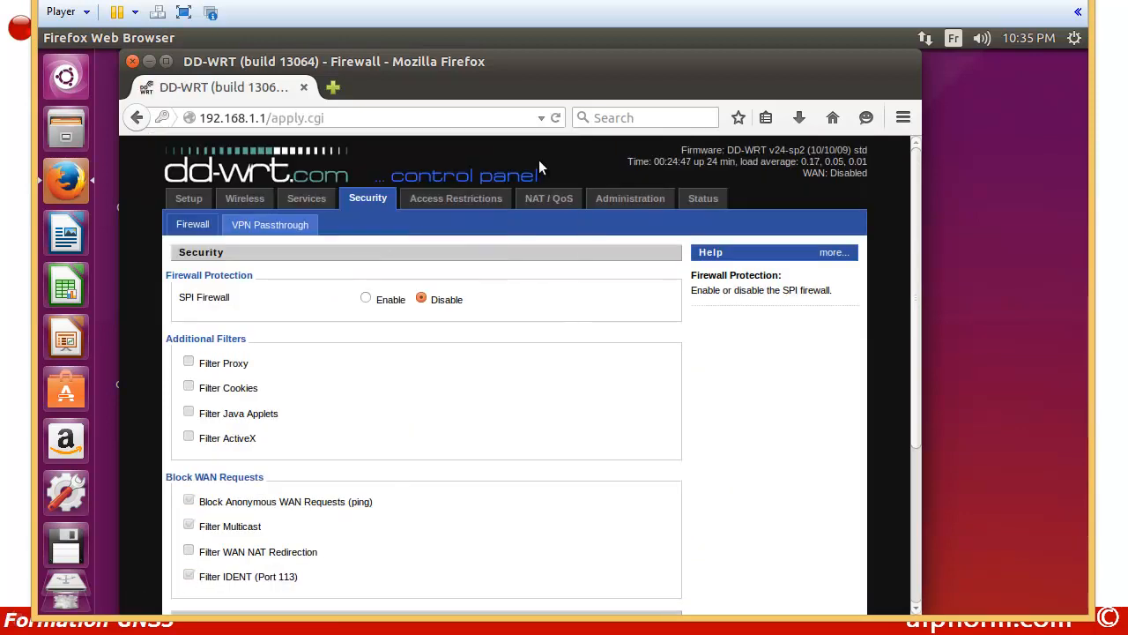
Step: Set Wireless Mode to Client Bridge with SSID TOPNET, disable SSID broadcast, and save
left_click(243, 201)
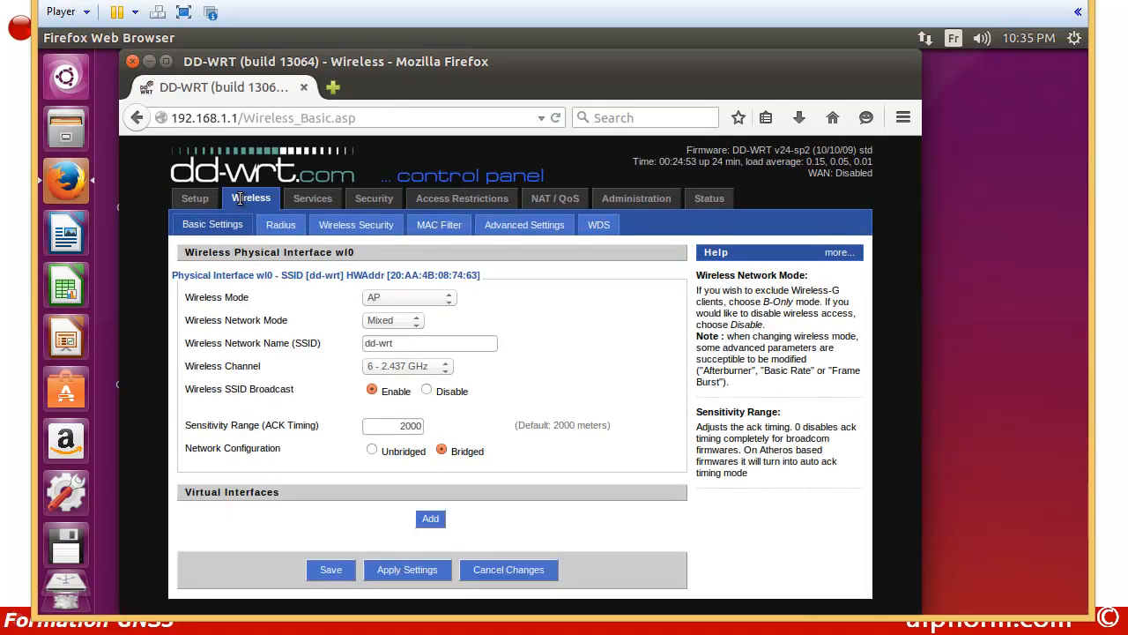
left_click(451, 303)
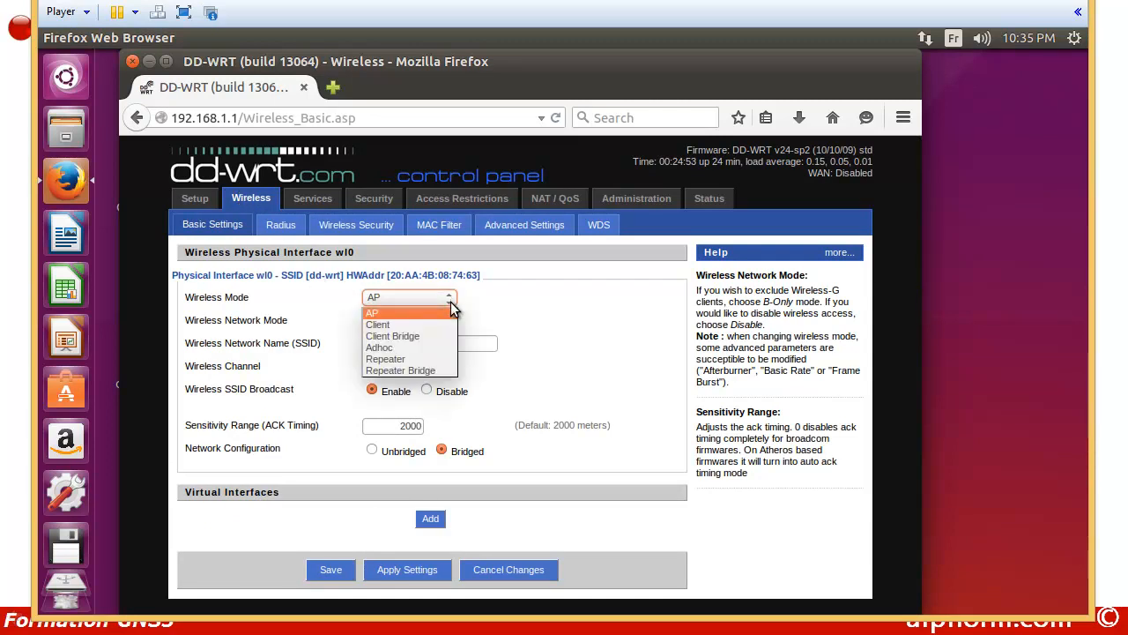
left_click(397, 339)
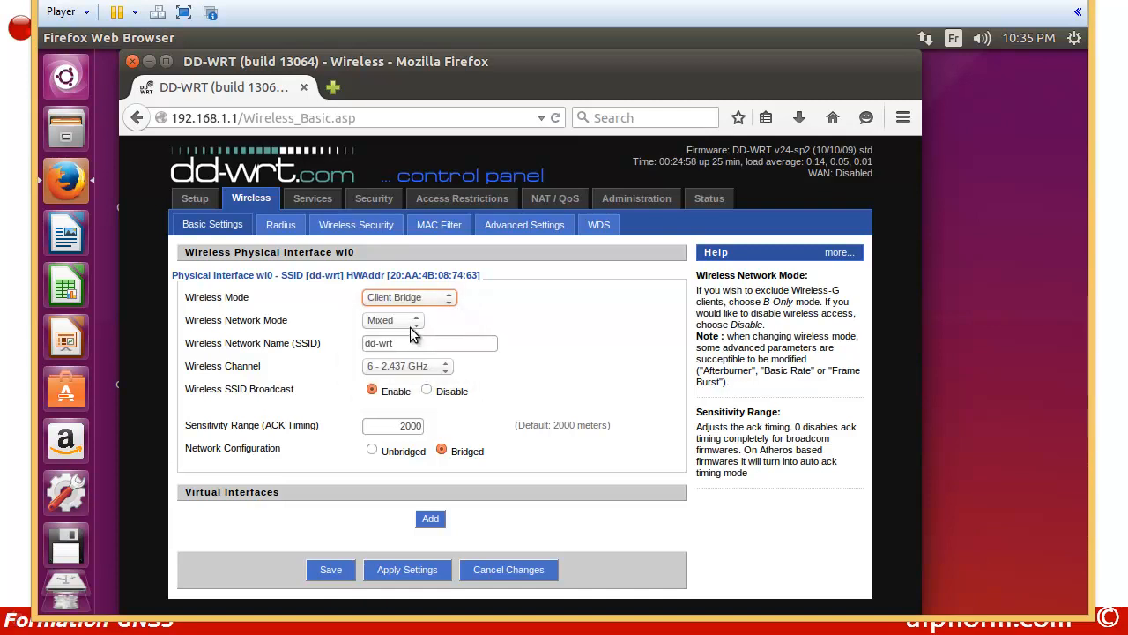
left_click_drag(403, 348, 354, 348)
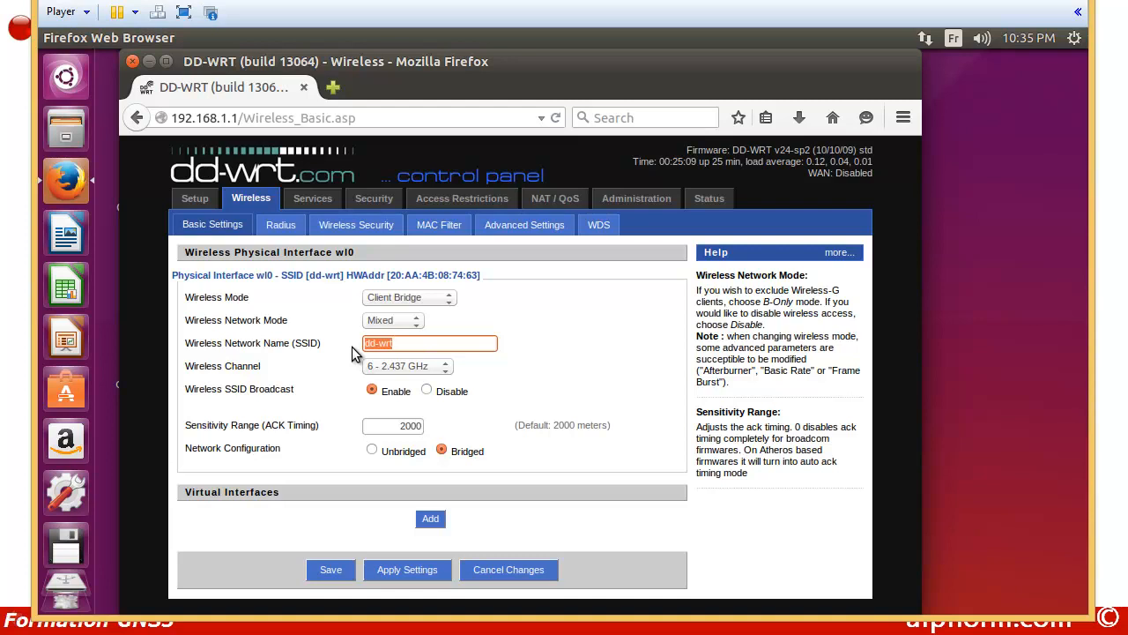
type("TOPNET2547AECB")
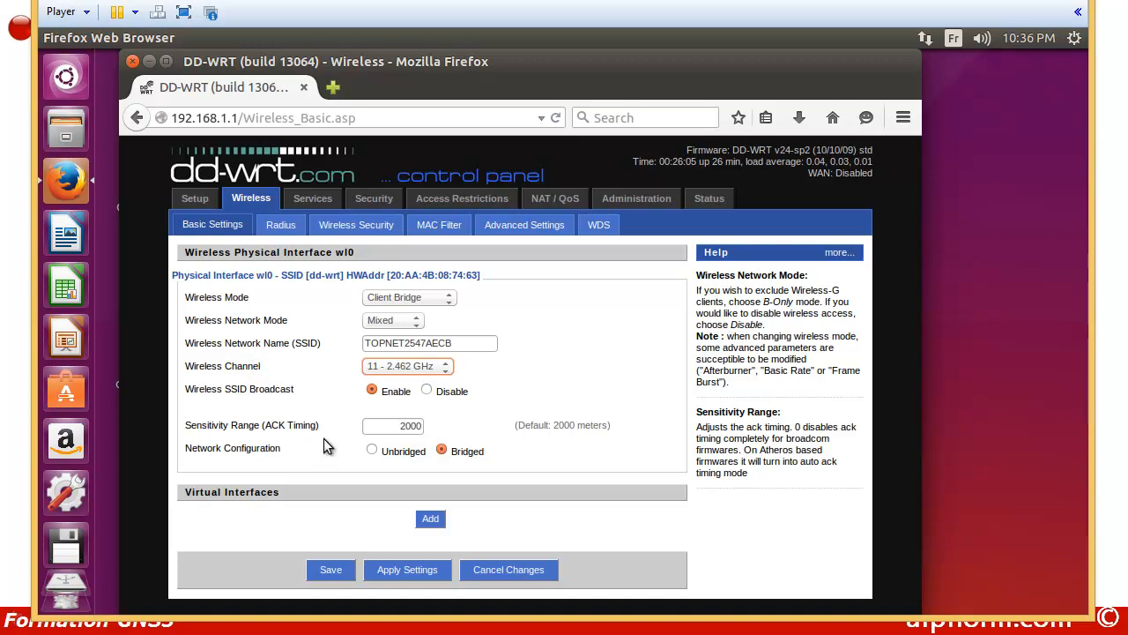
left_click(427, 390)
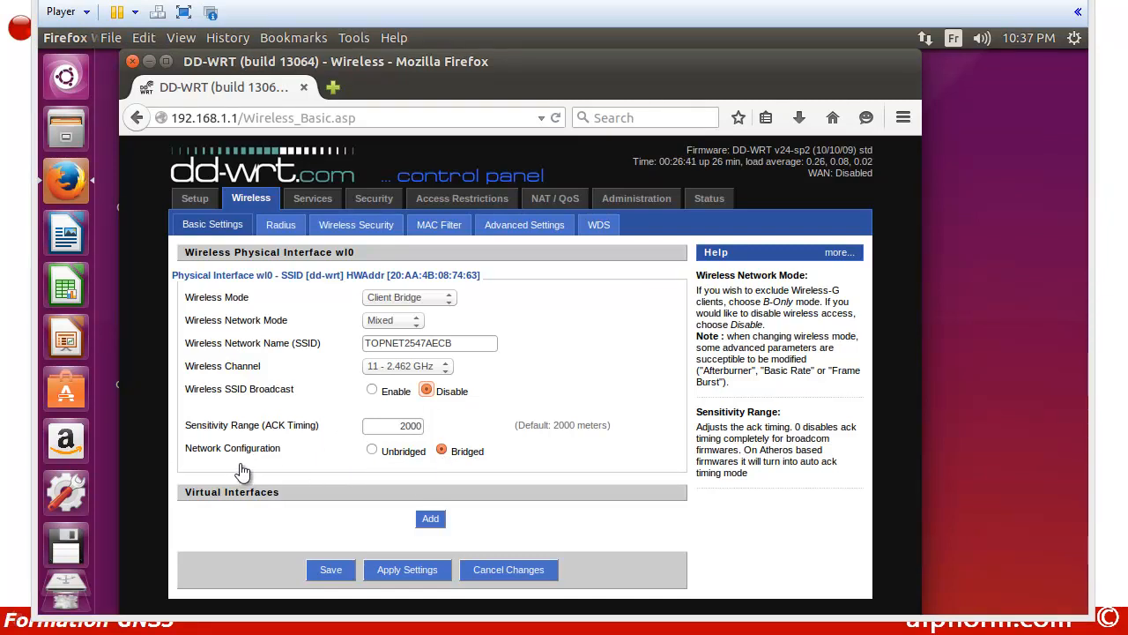
left_click(327, 571)
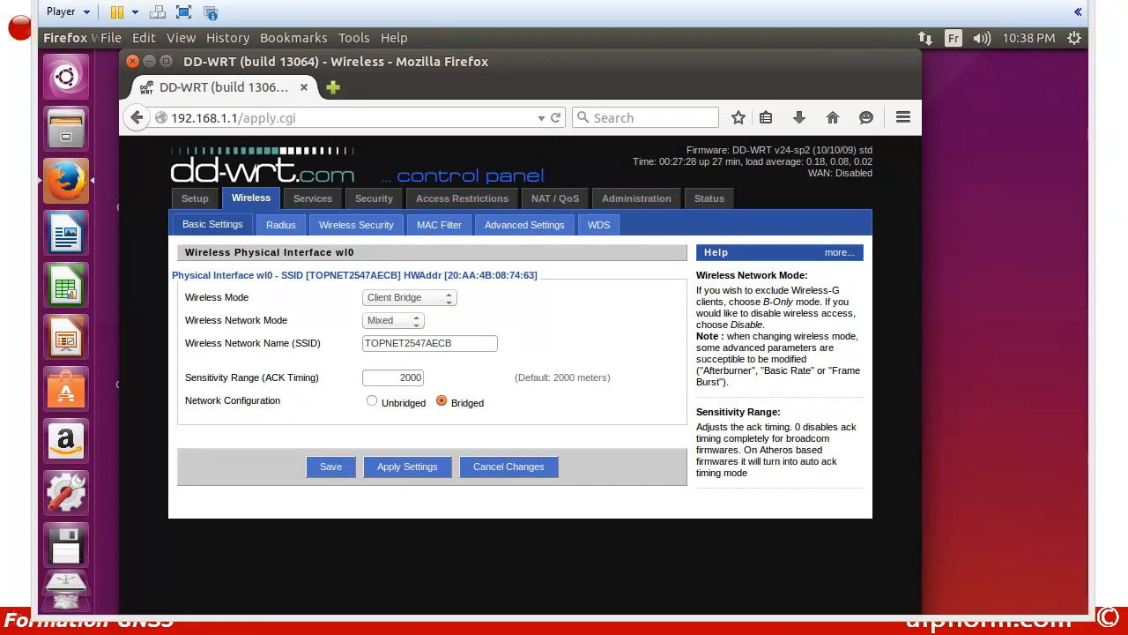
Step: Set Wireless Security to WPA Personal, enter the WPA shared key, and save
left_click(347, 226)
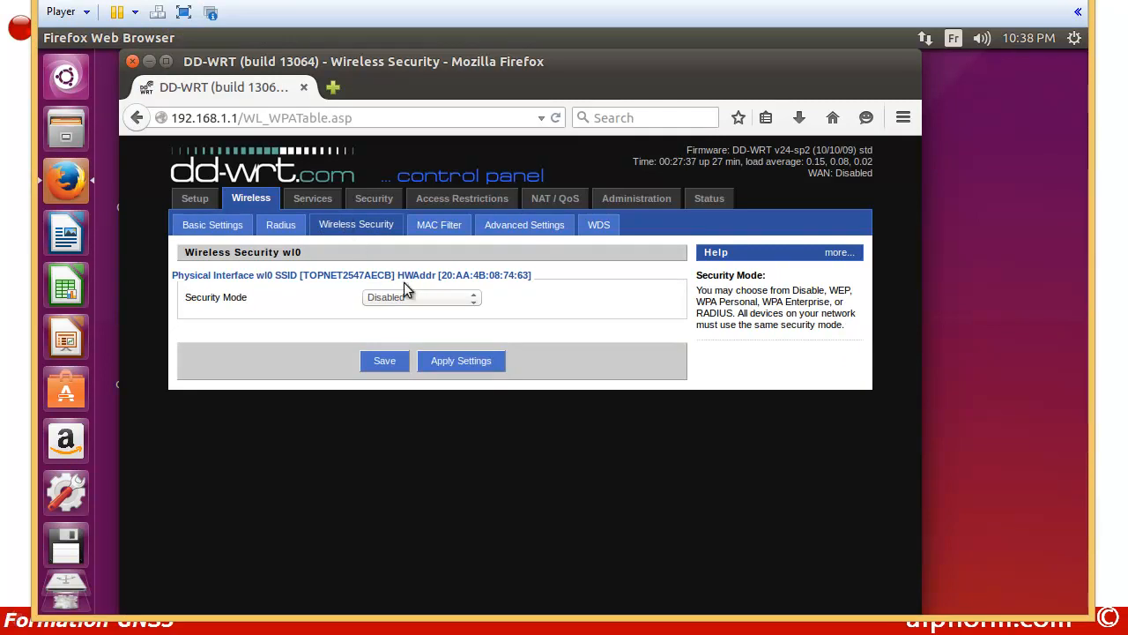
left_click(474, 304)
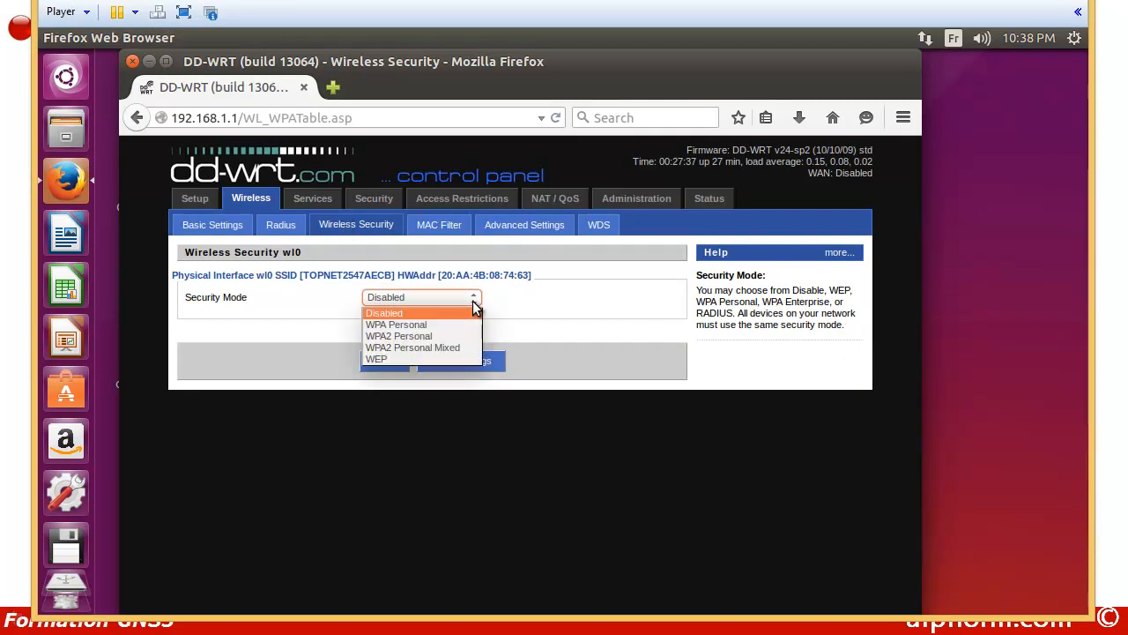
left_click(408, 325)
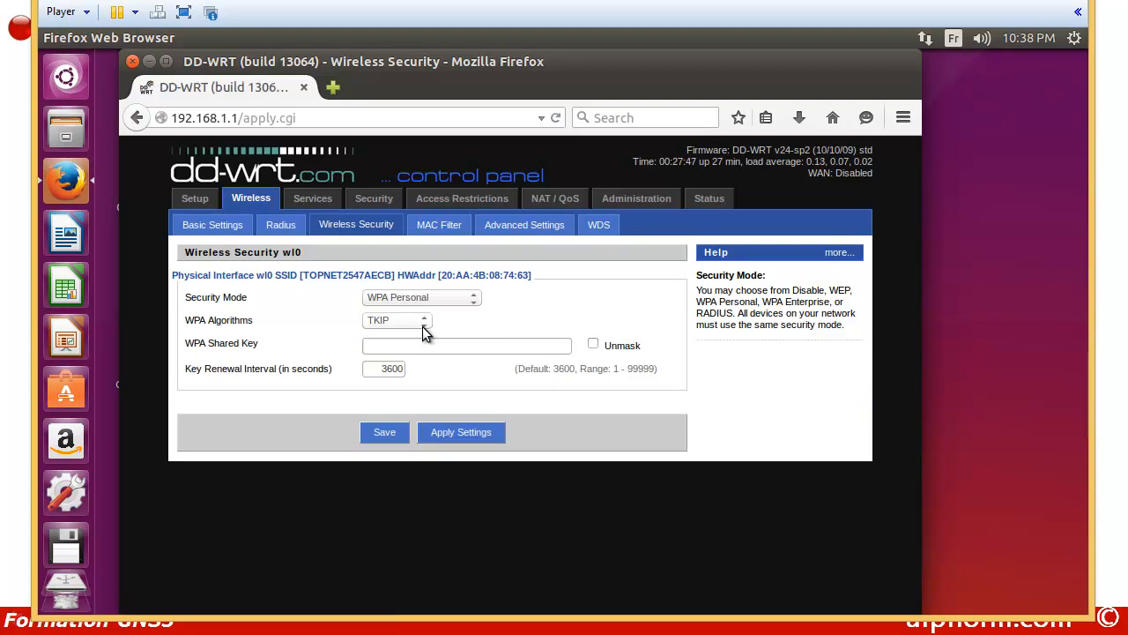
left_click(382, 347)
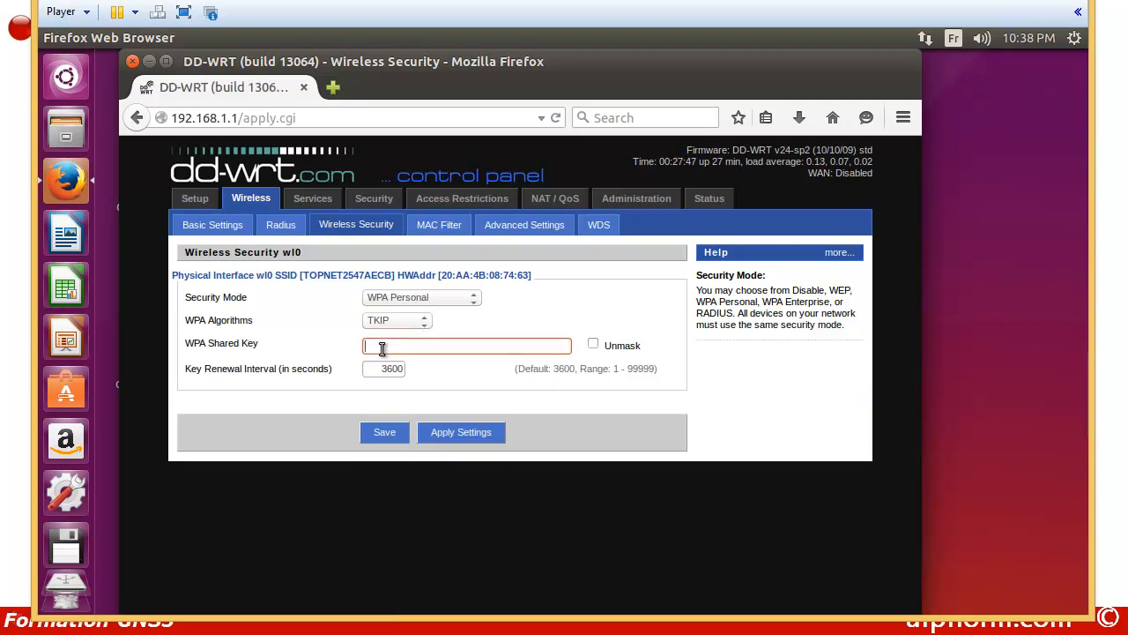
type("a")
type("bcd")
type("•••")
left_click(380, 435)
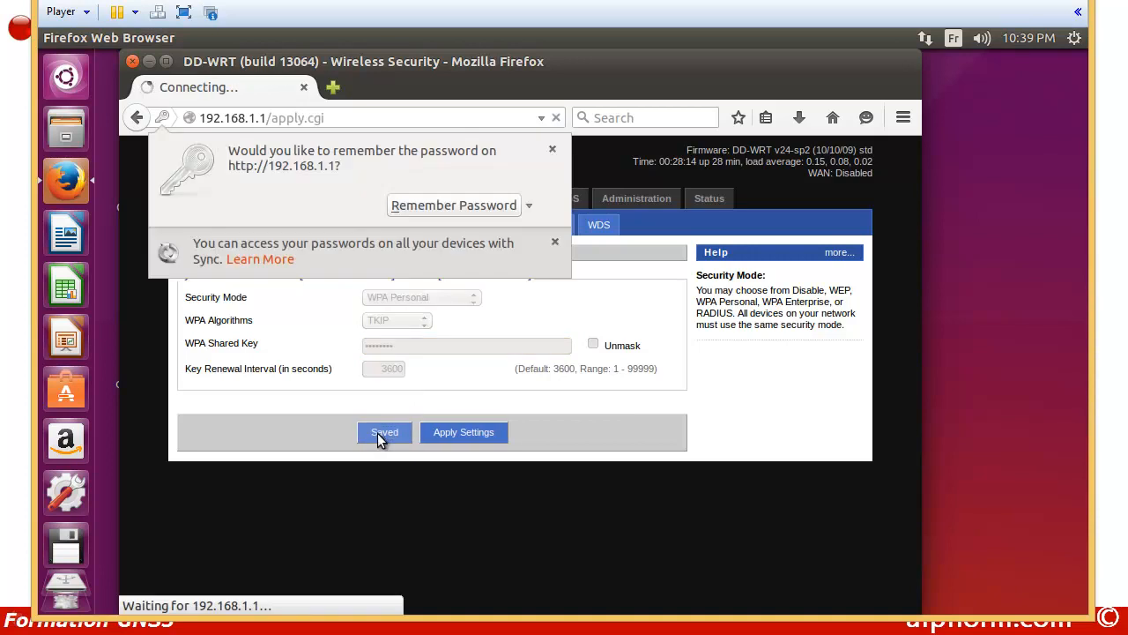
left_click(552, 152)
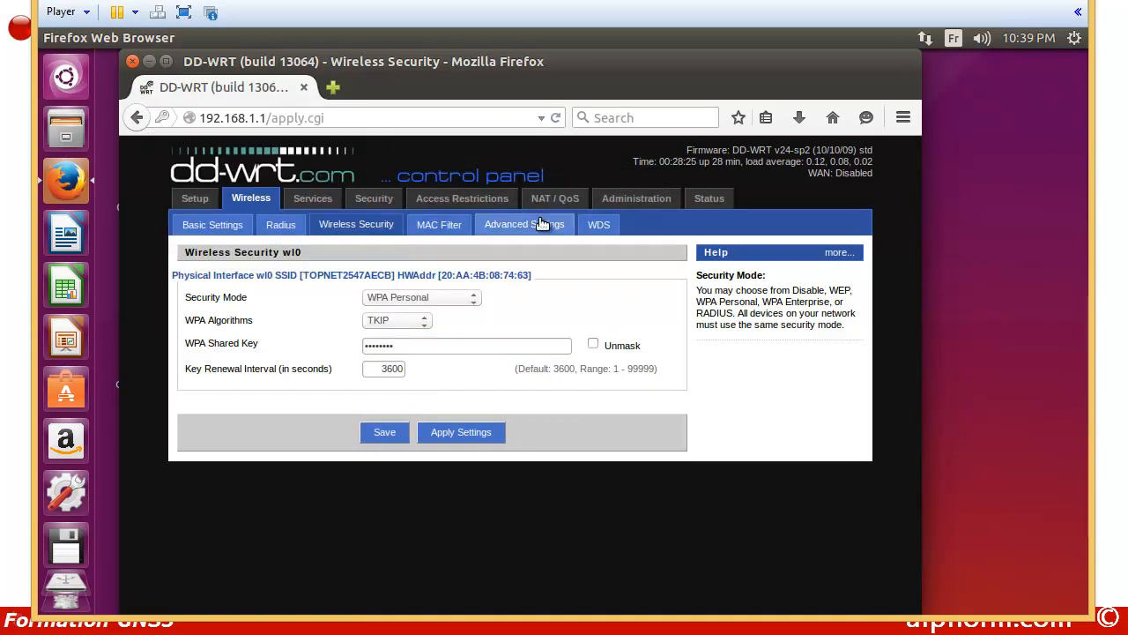
Step: Set wireless authentication to Shared Key, save the advanced settings, and view Router Status
left_click(514, 224)
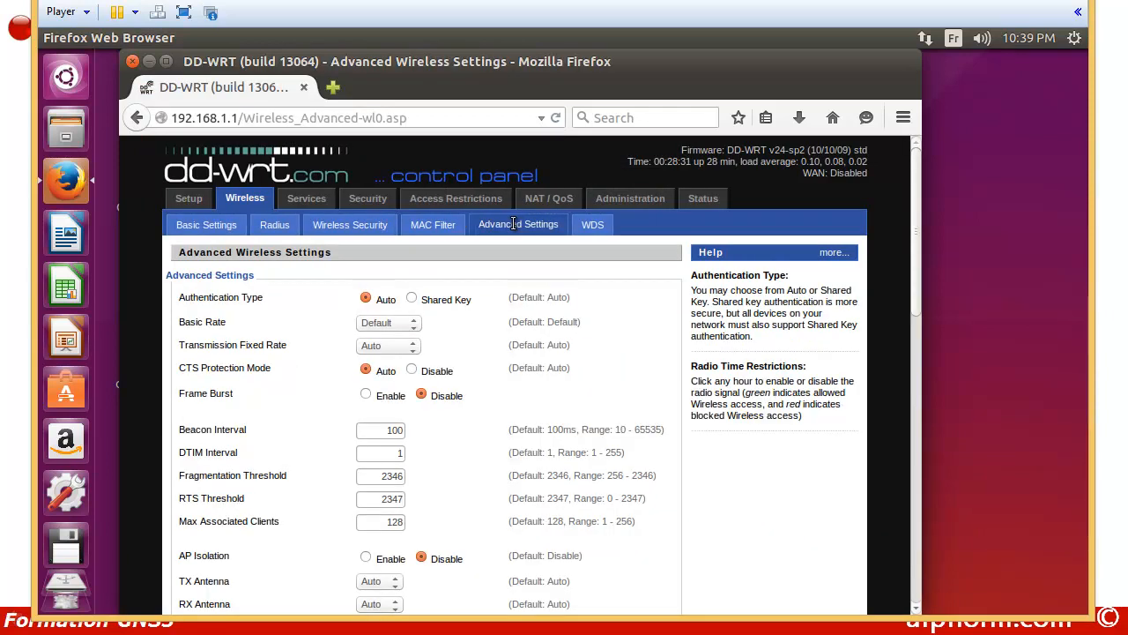
left_click(412, 300)
scroll(336, 324, "down", 10)
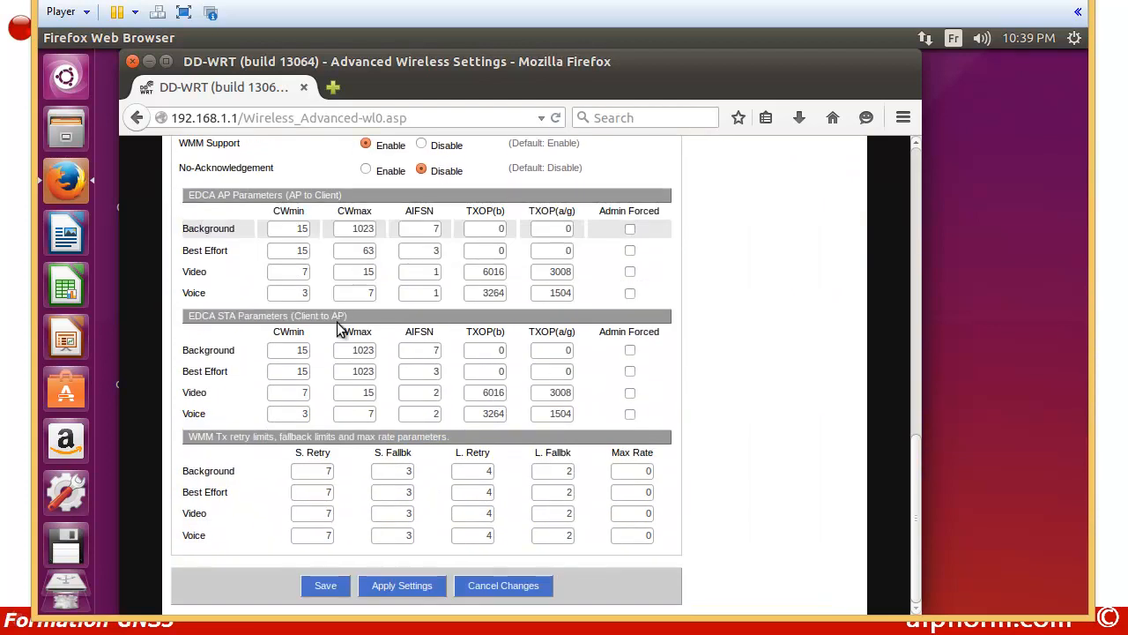
left_click(325, 587)
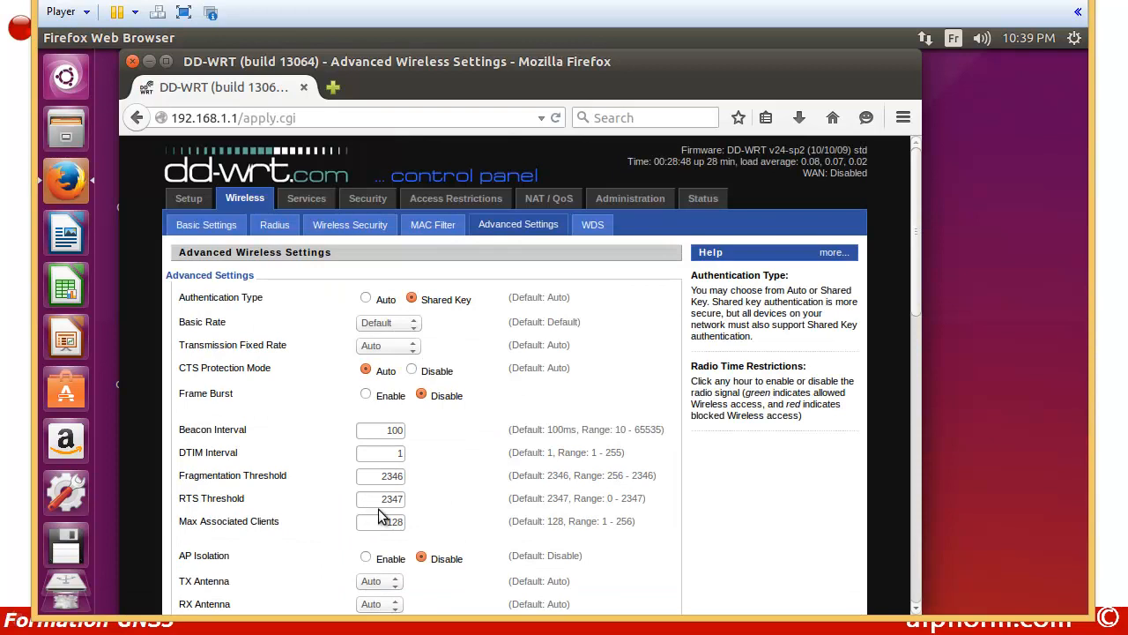
left_click(703, 200)
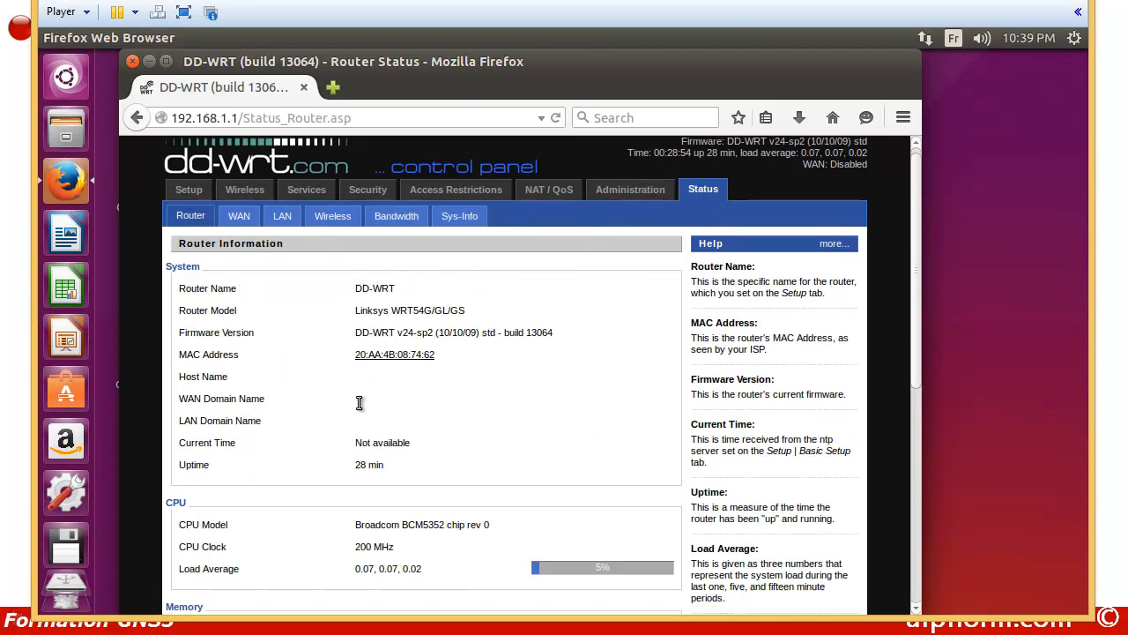
Step: Run a wireless site survey and join TOPNET2547AECB as a client bridge
scroll(359, 402, "down", 5)
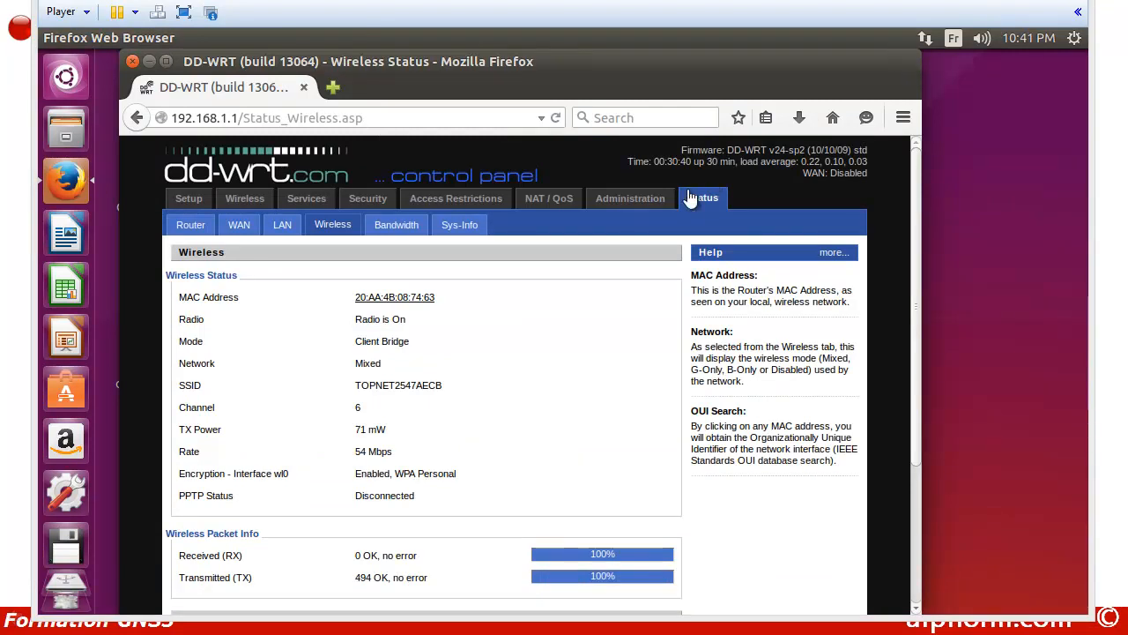
scroll(555, 267, "down", 4)
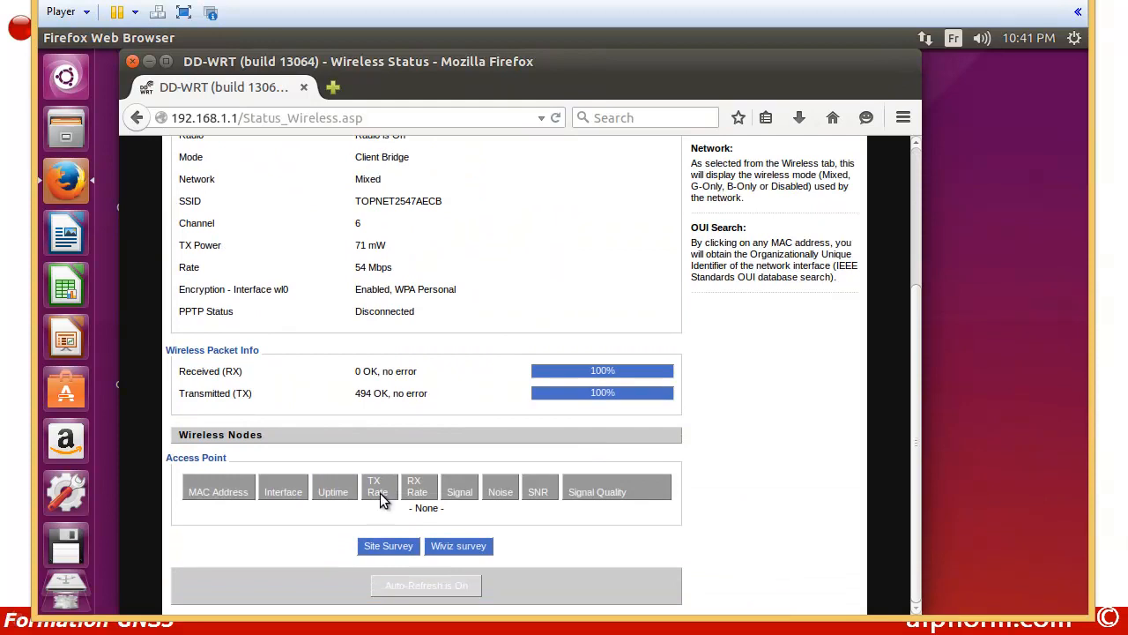
left_click(383, 547)
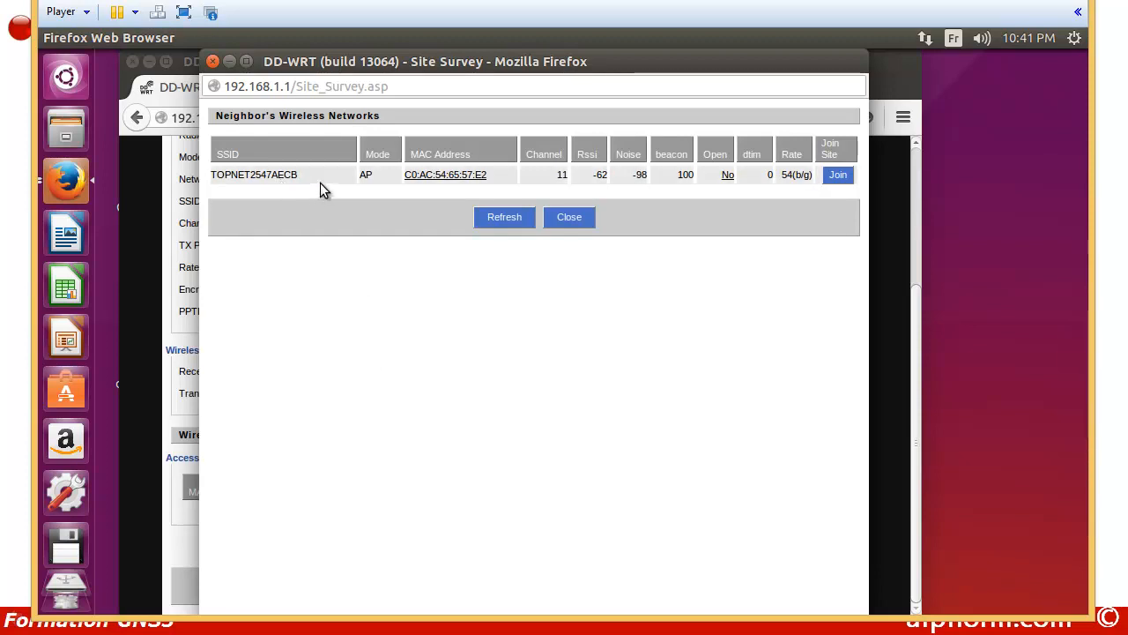
left_click(839, 175)
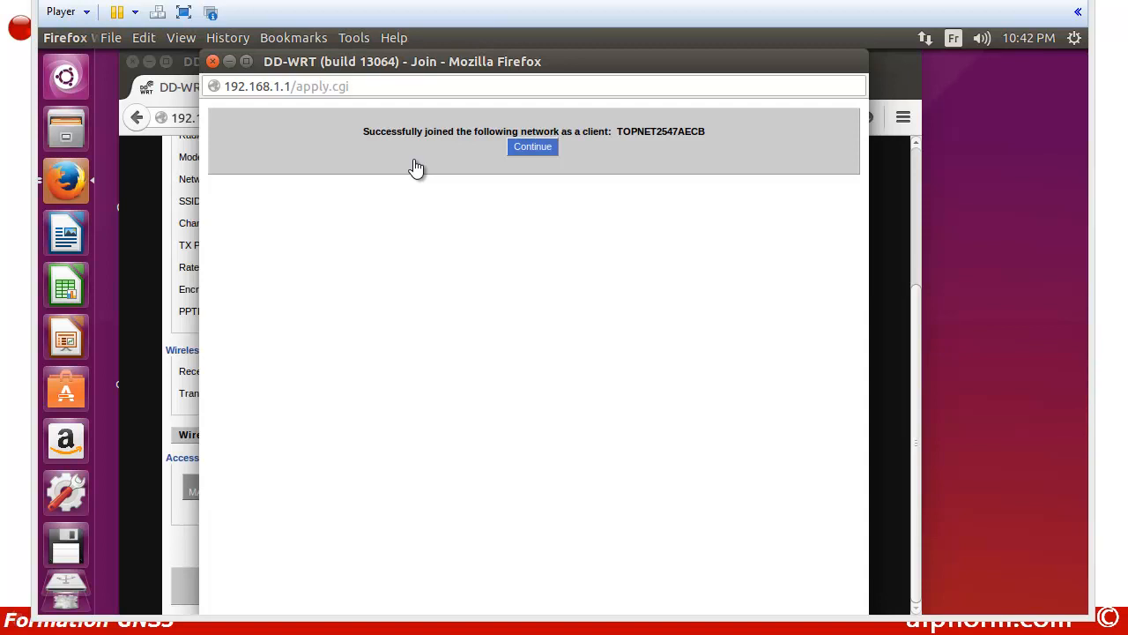
left_click(534, 147)
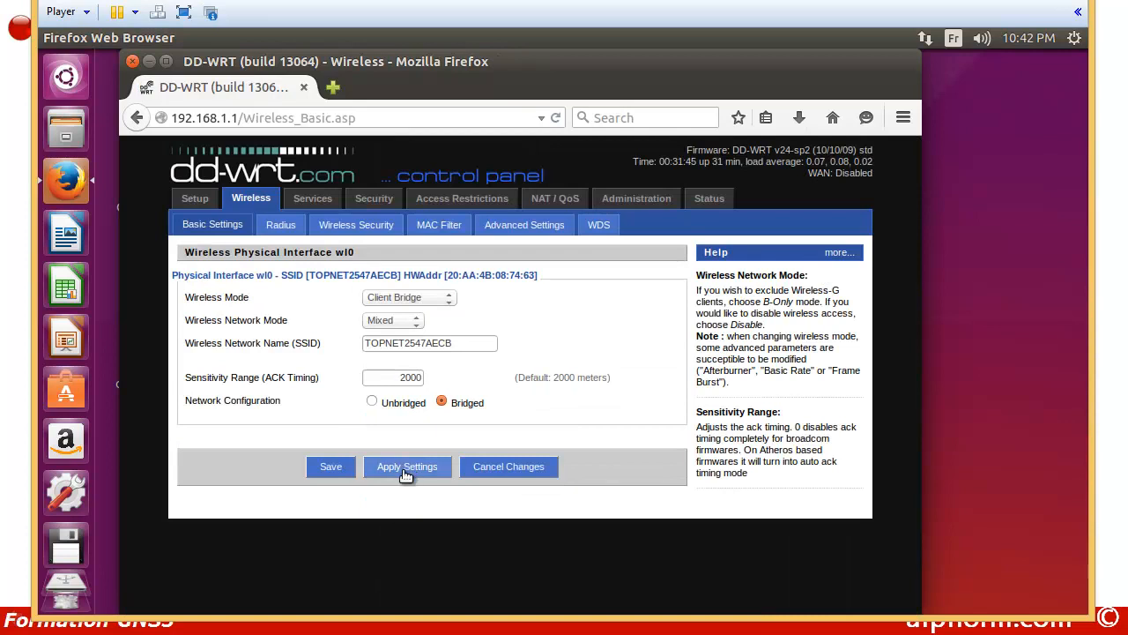
Step: Apply the client bridge settings and load the router's page at 192.168.1.5
left_click(406, 474)
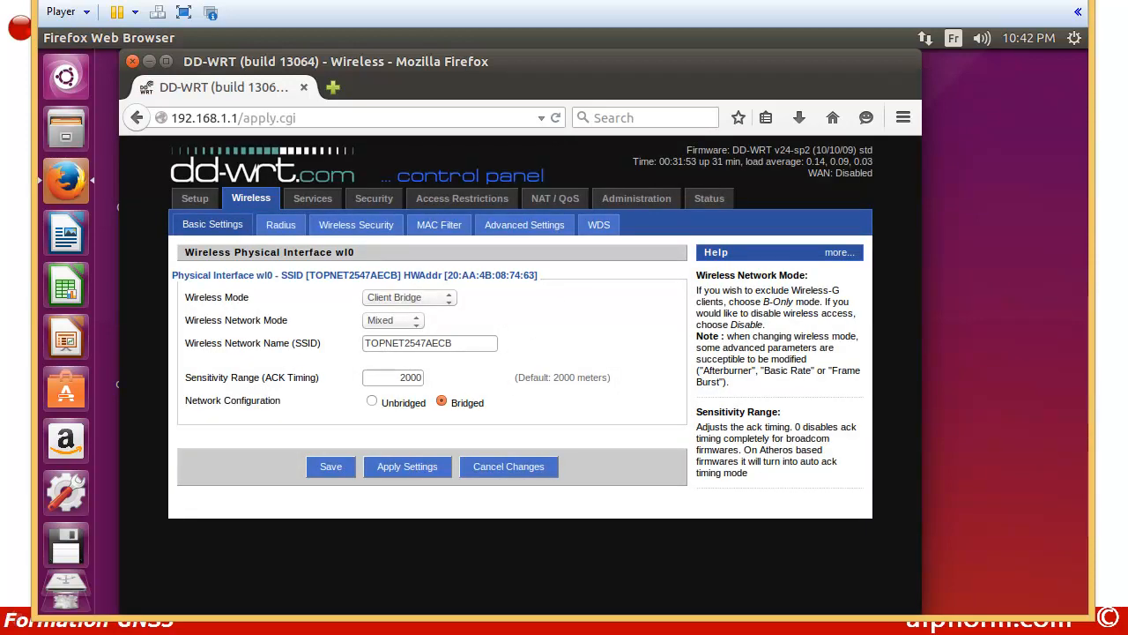
left_click_drag(314, 117, 231, 123)
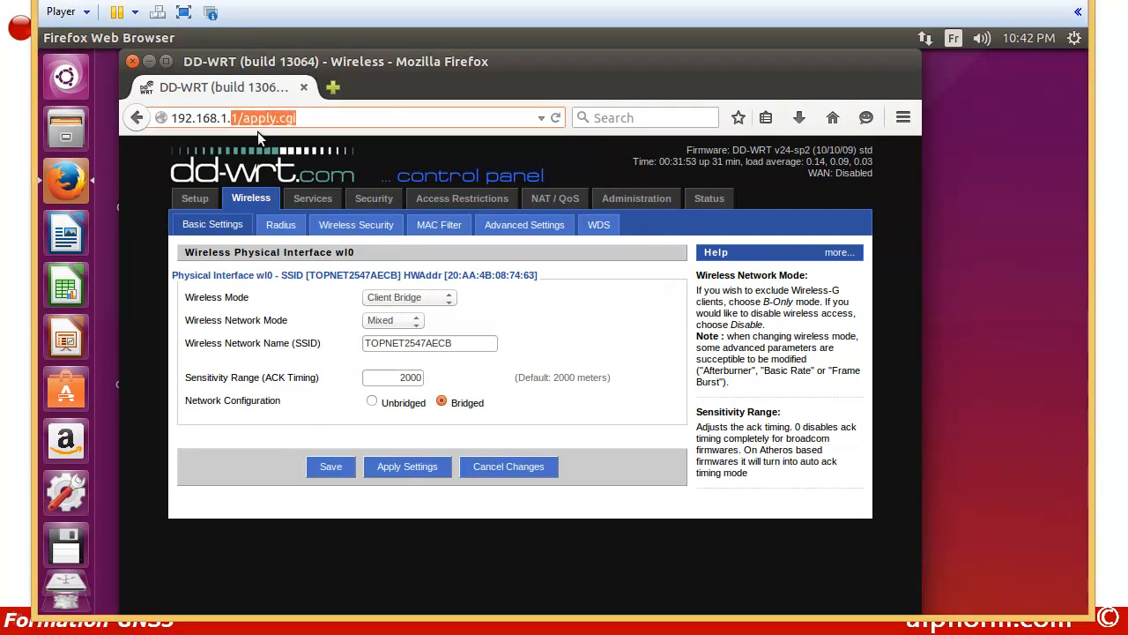
key("BackSpace")
type("5")
key("Return")
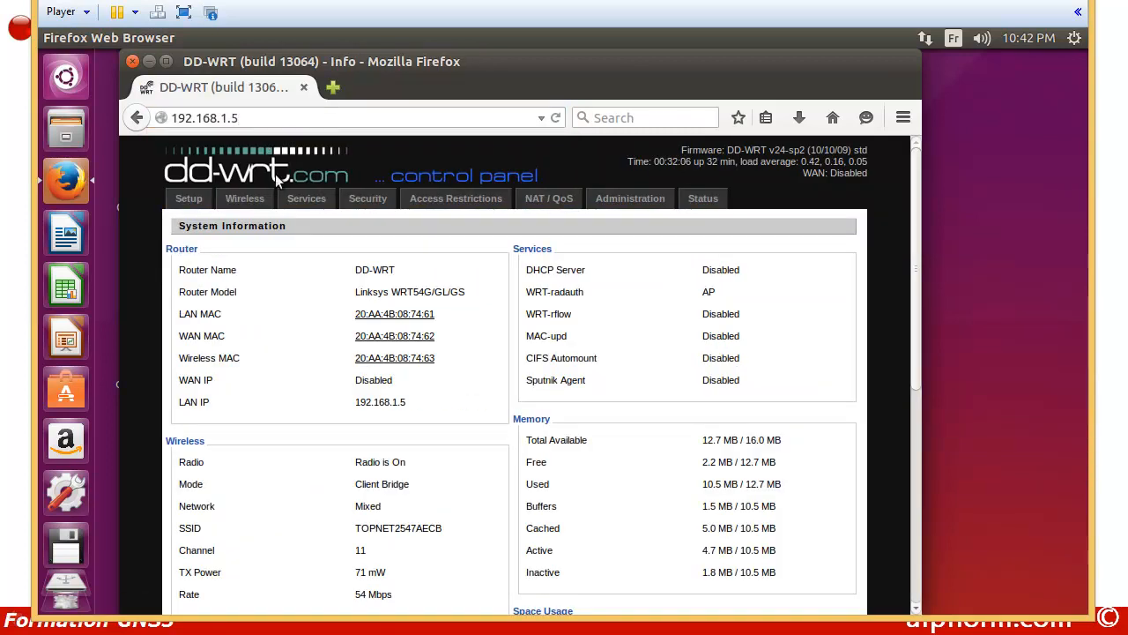
scroll(287, 325, "down", 7)
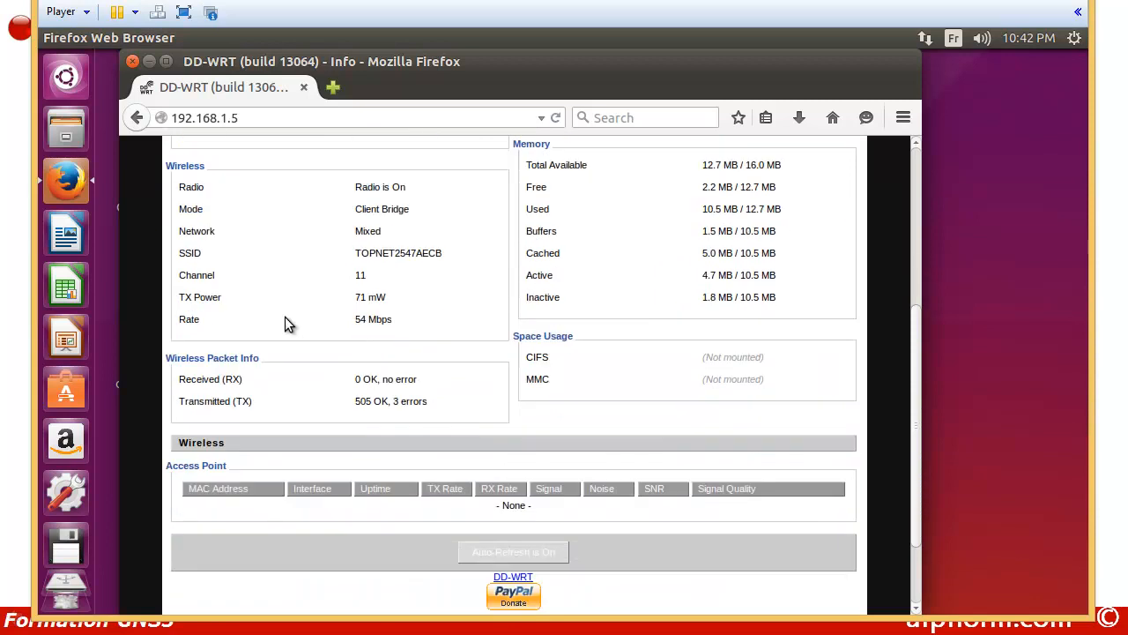
scroll(285, 319, "up", 7)
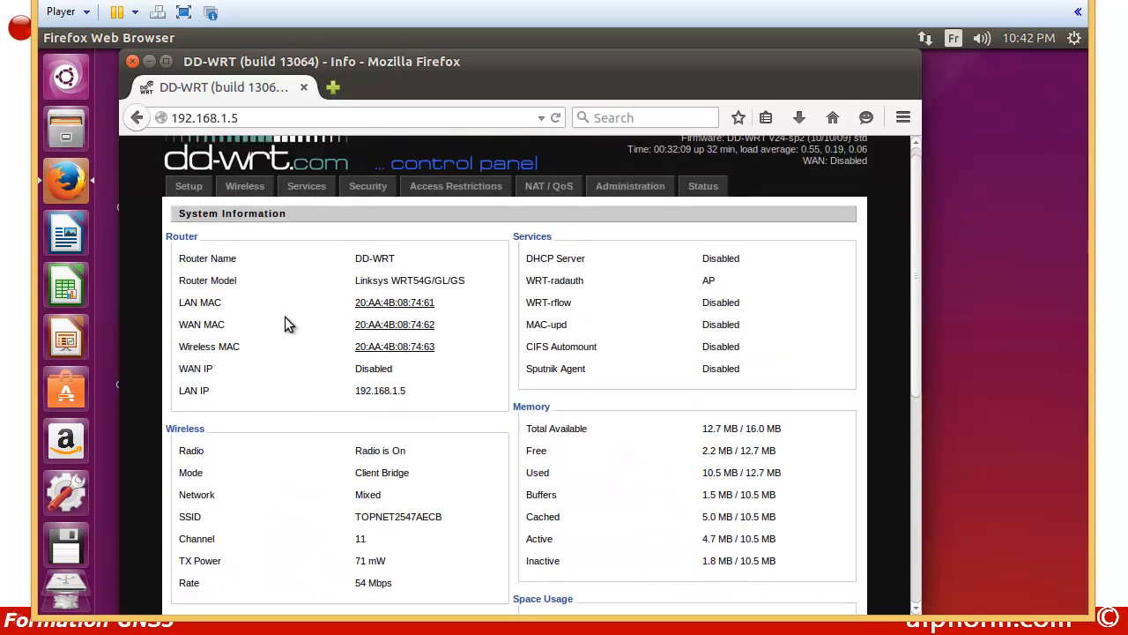
left_click_drag(423, 68, 454, 71)
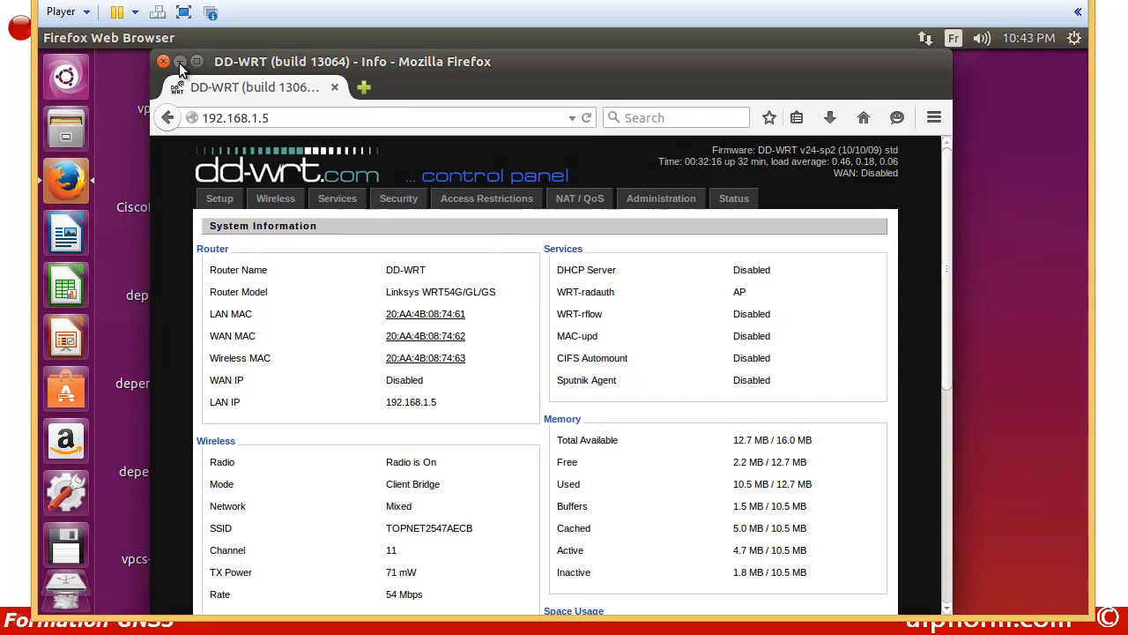
Step: Open the TOPNET DSL router page at 192.168.1.1 in a new tab, plus another blank tab
left_click(365, 87)
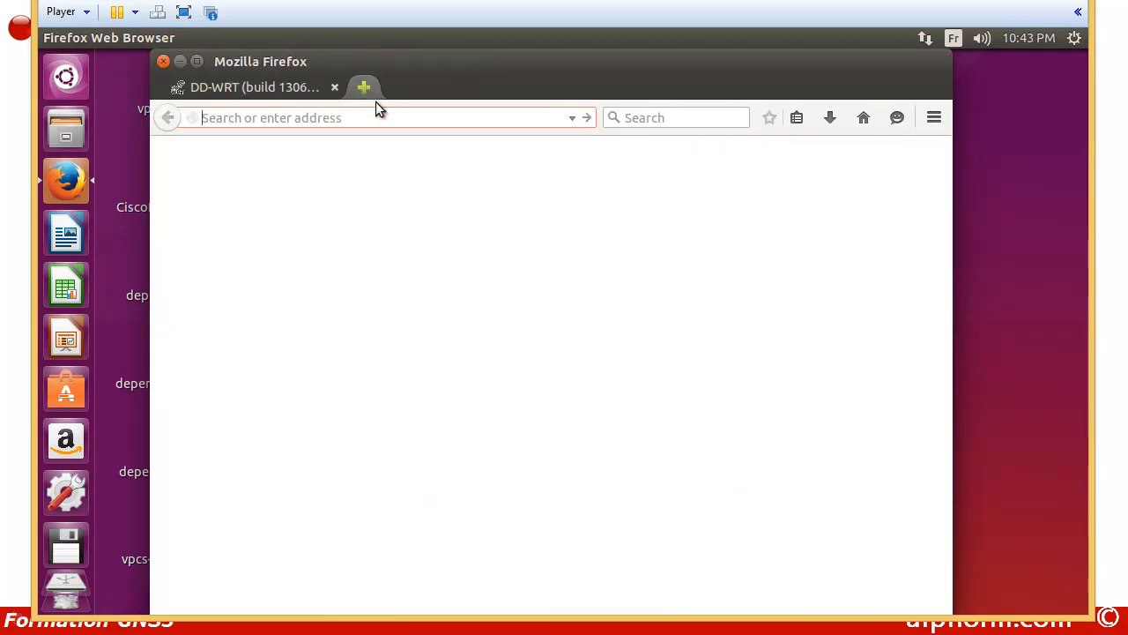
type("192")
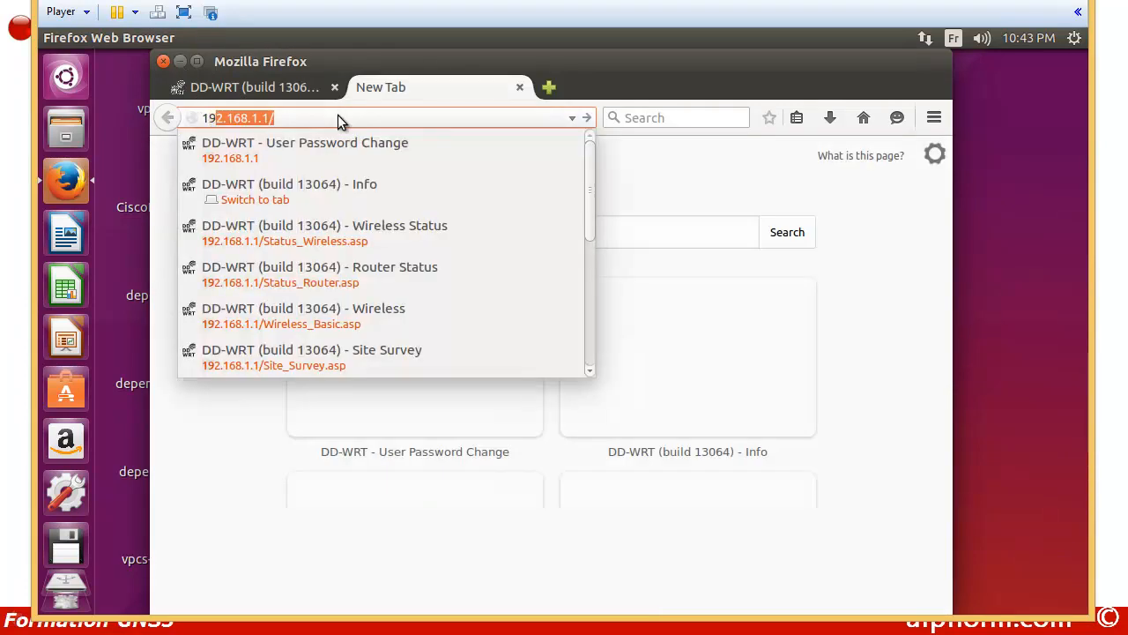
type(".168.1.1")
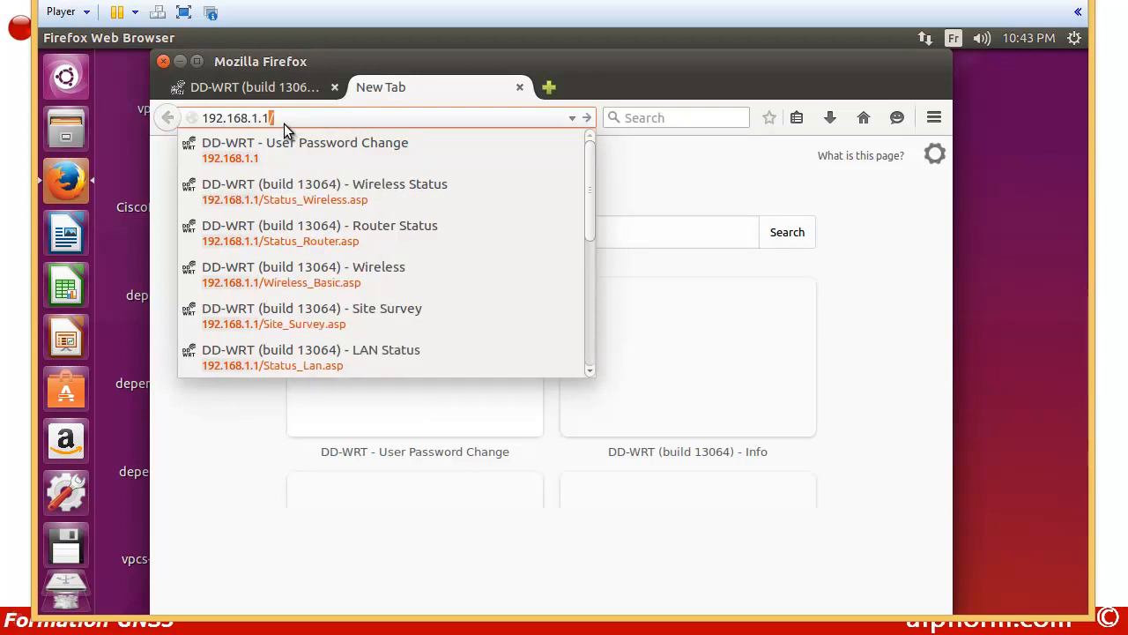
key("Return")
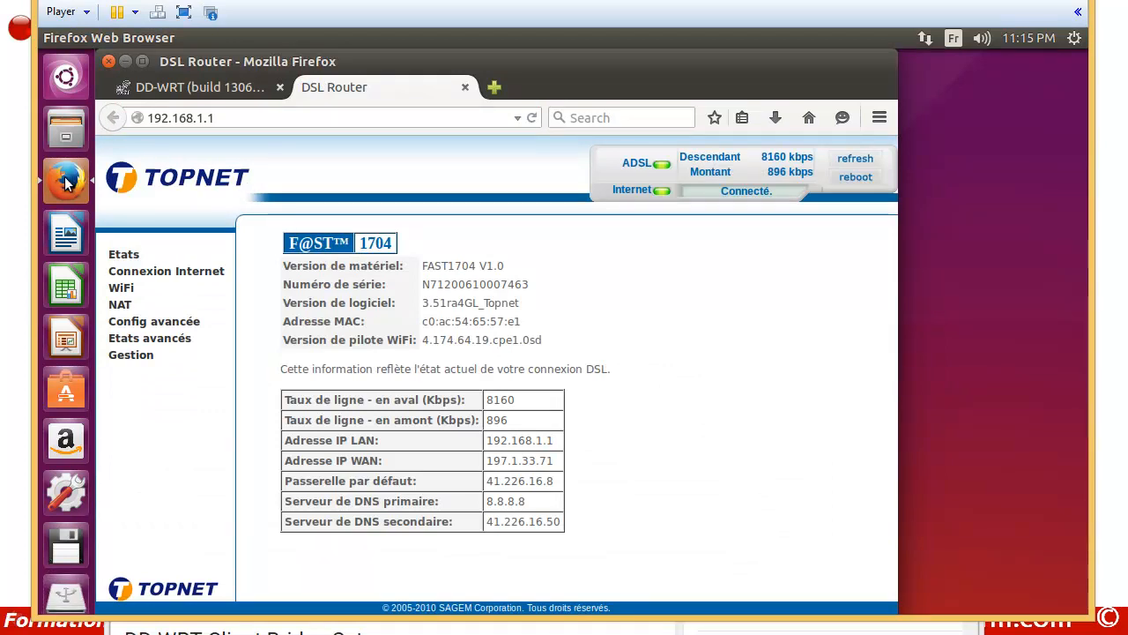
left_click(495, 88)
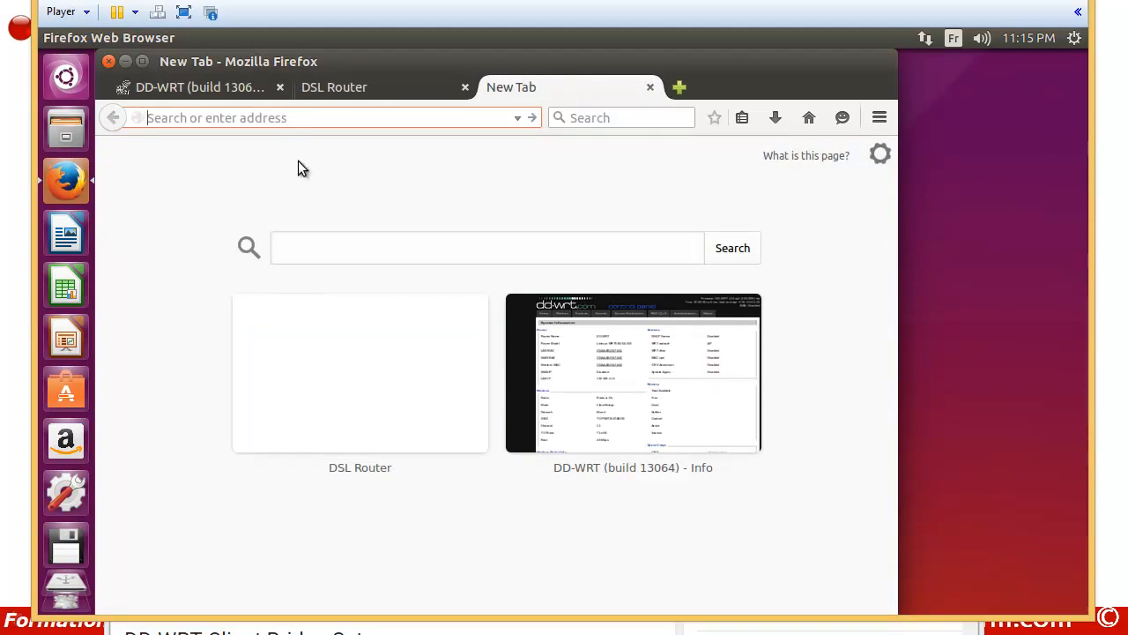
Step: Search the web for 'test' to confirm internet access, then close that tab
type("test")
key("Return")
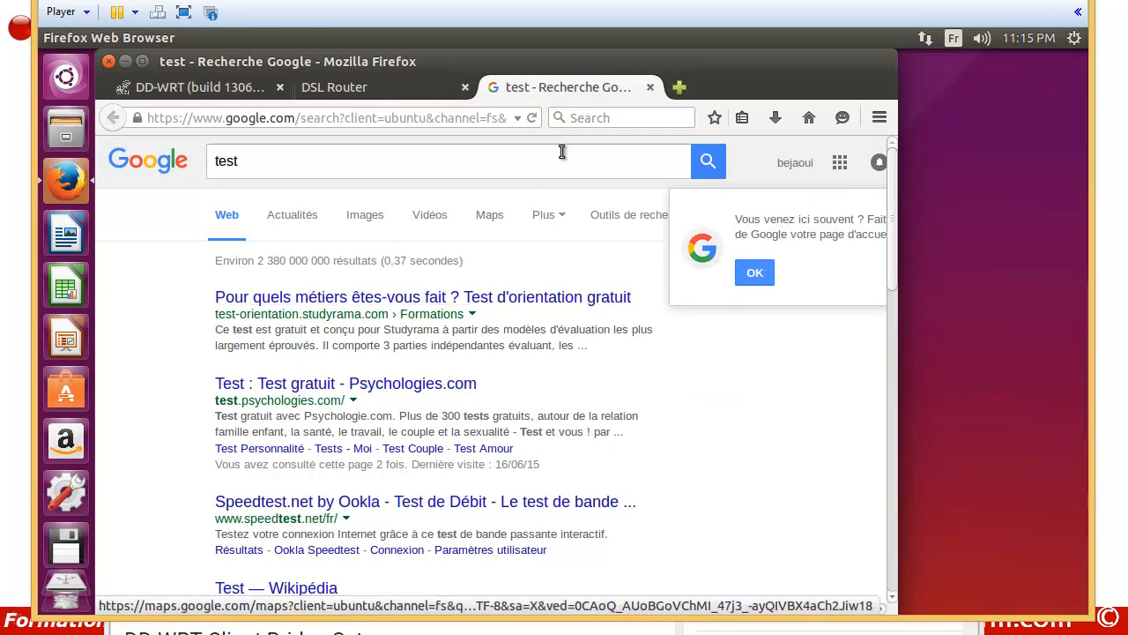
left_click(649, 87)
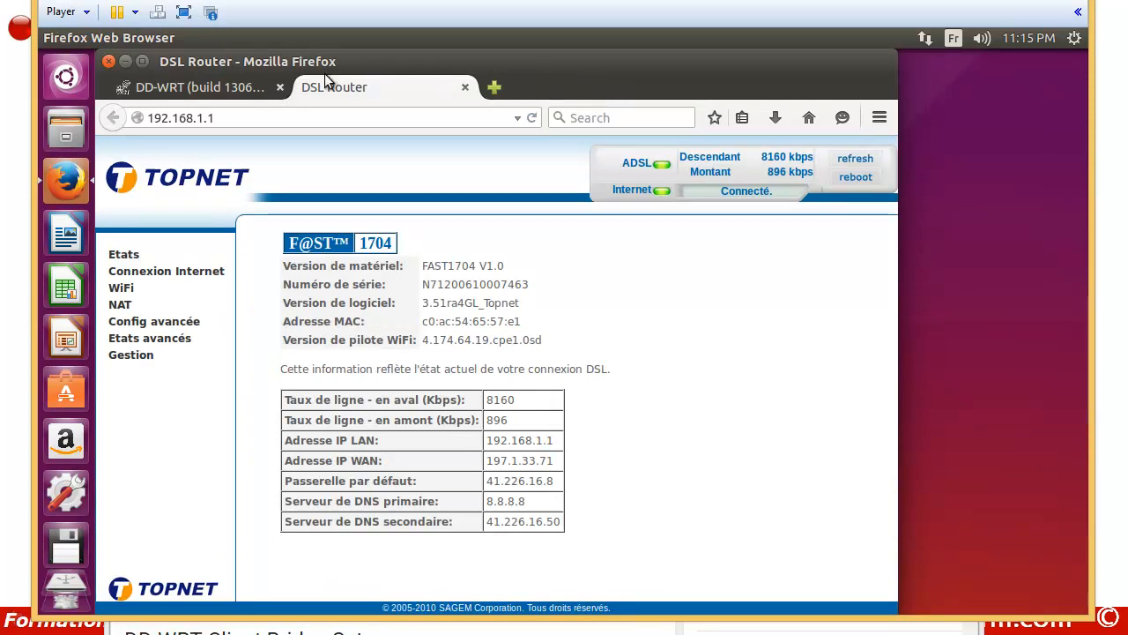
Step: Open wifi.sh from the Home folder in gedit
left_click(126, 61)
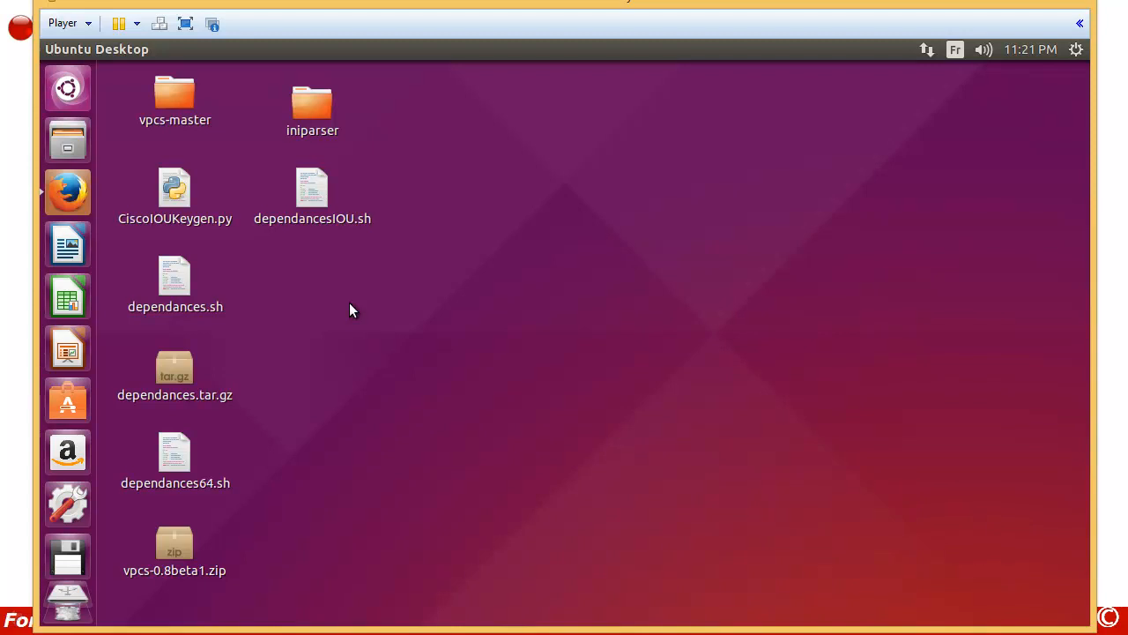
left_click(70, 146)
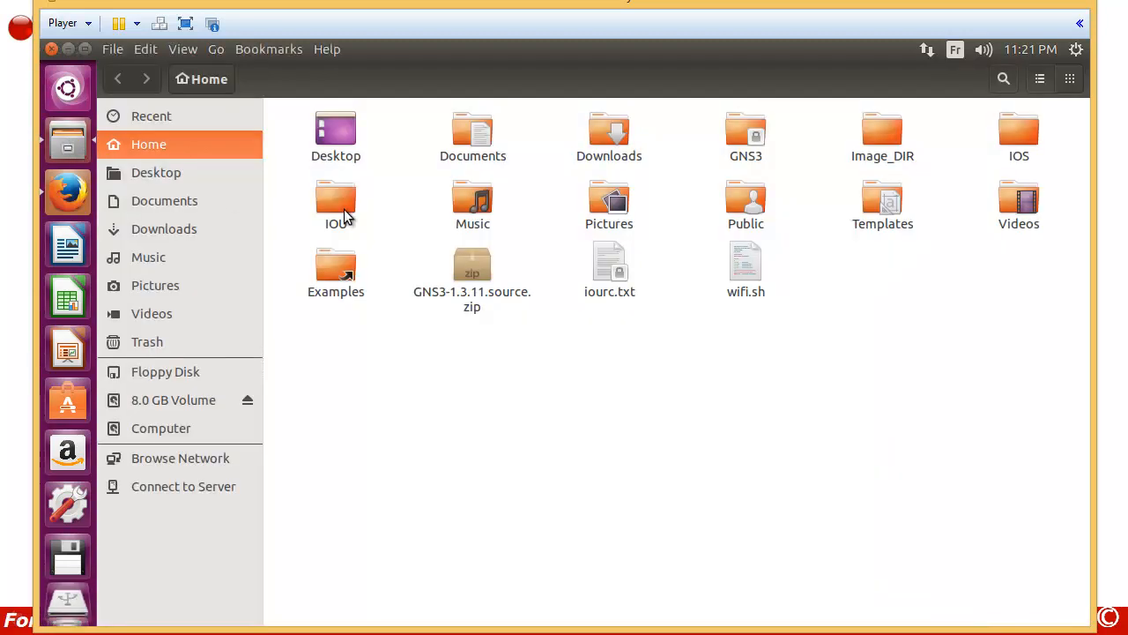
right_click(747, 276)
left_click(762, 277)
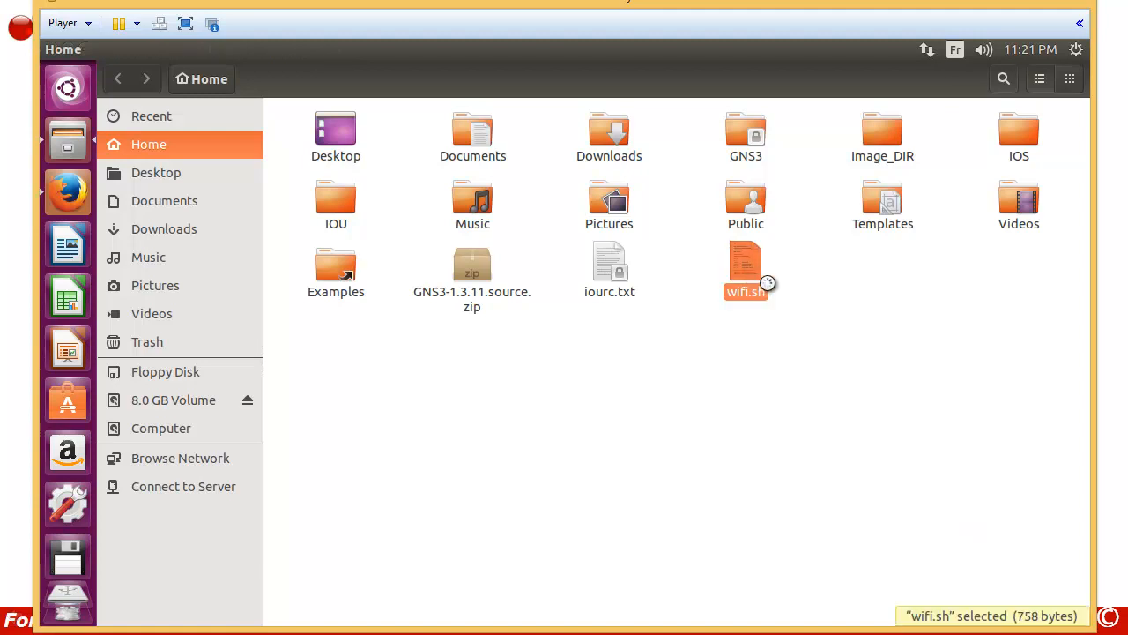
left_click(308, 174)
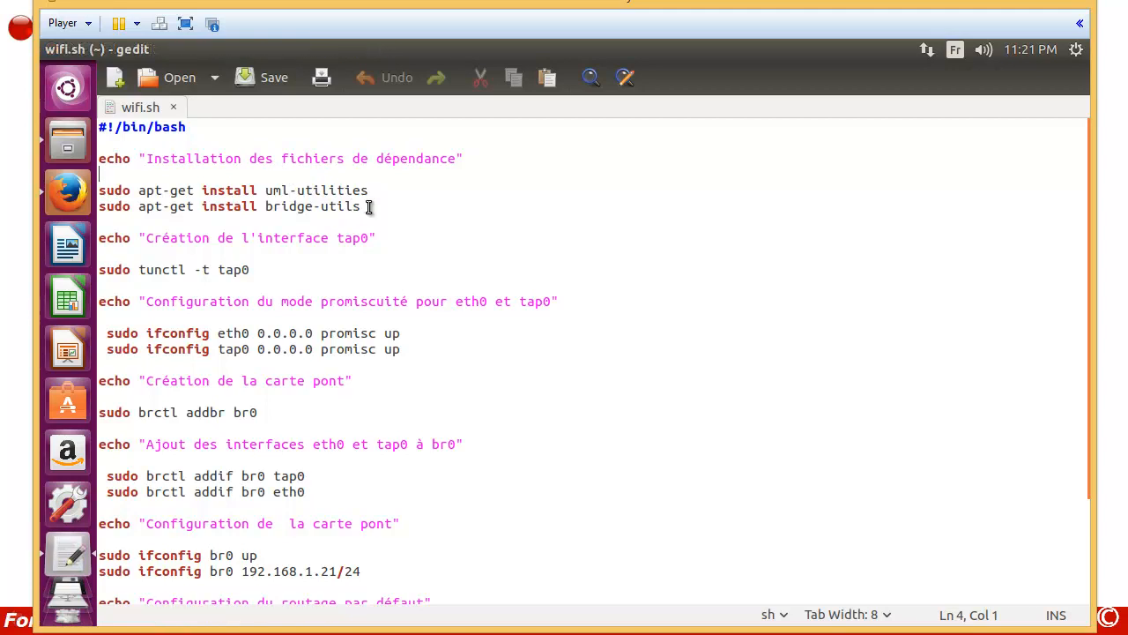
left_click_drag(368, 206, 236, 191)
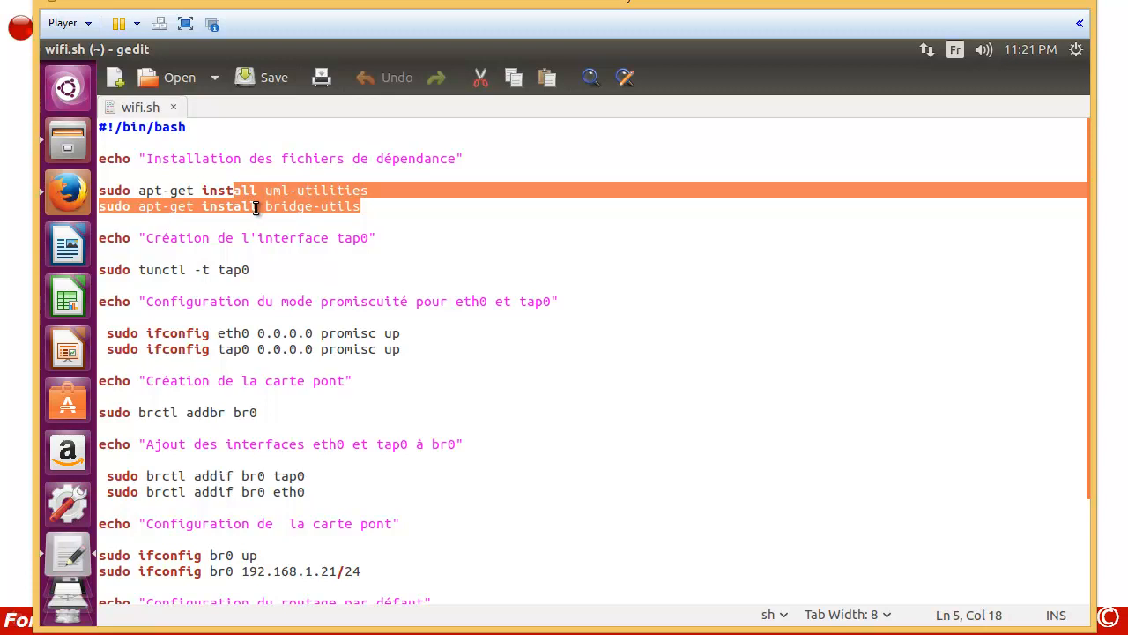
left_click(265, 220)
scroll(264, 220, "down", 1)
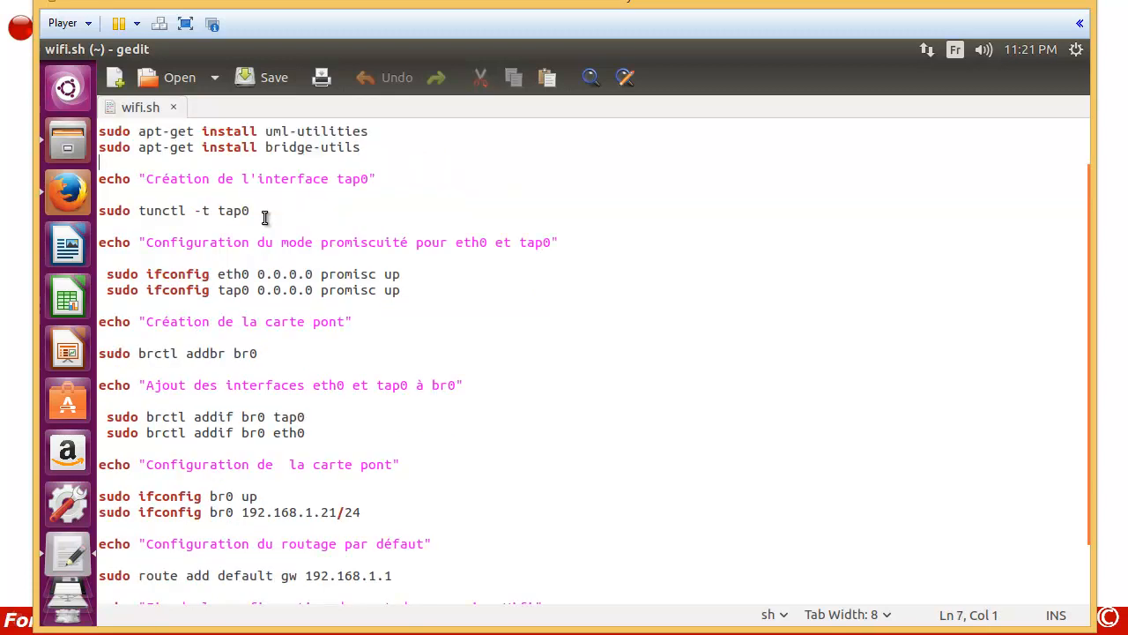
left_click_drag(255, 212, 219, 213)
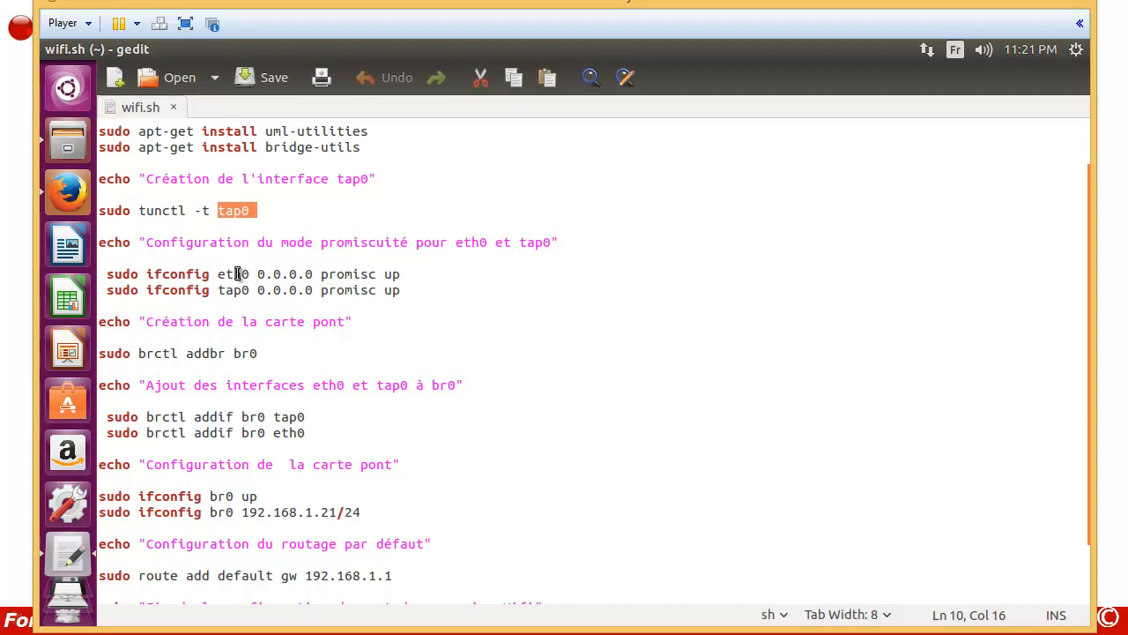
double_click(225, 274)
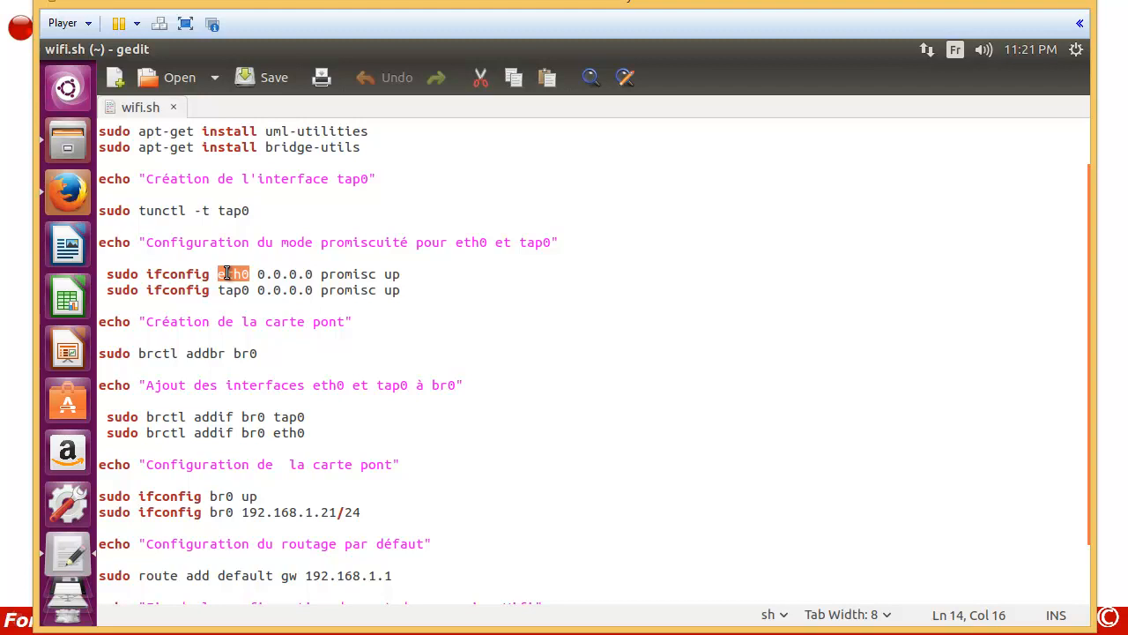
double_click(232, 291)
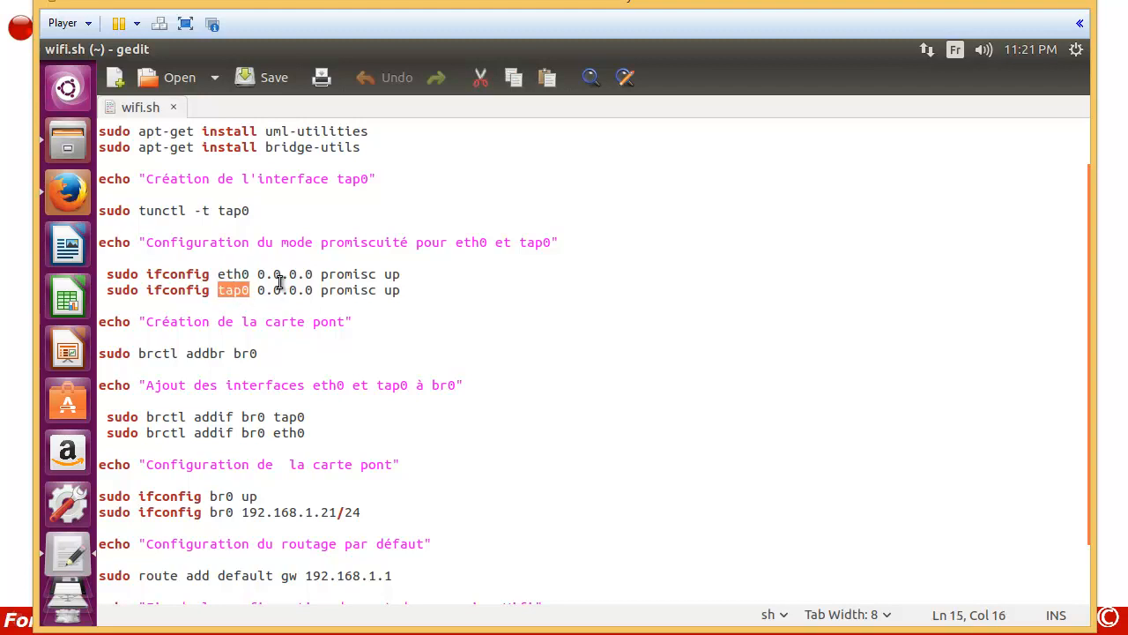
scroll(240, 343, "down", 2)
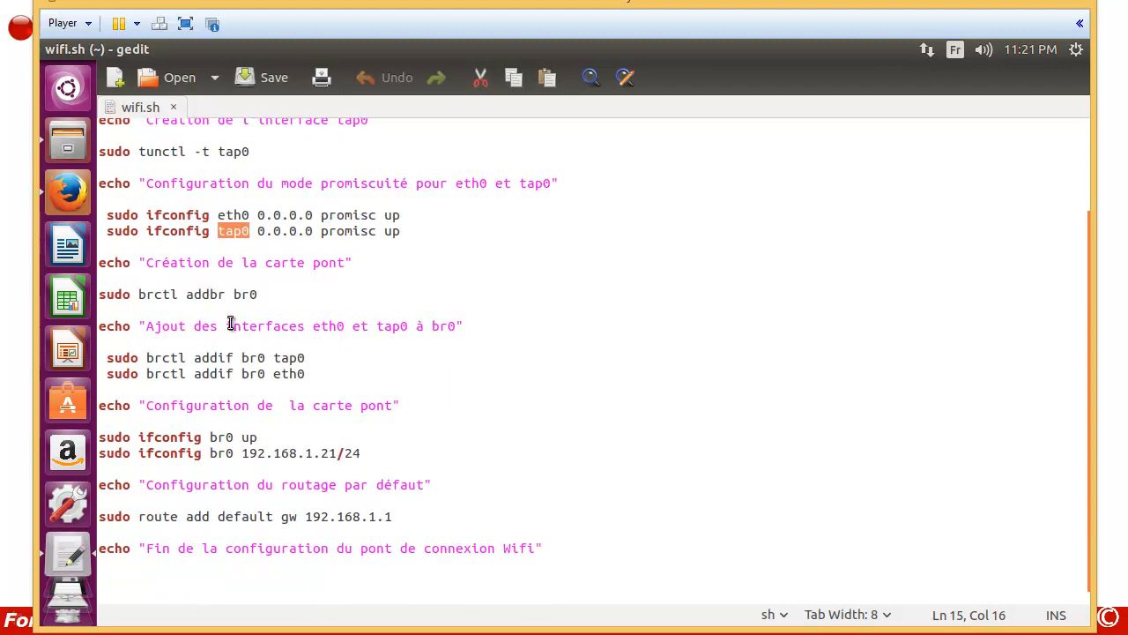
left_click_drag(233, 293, 262, 294)
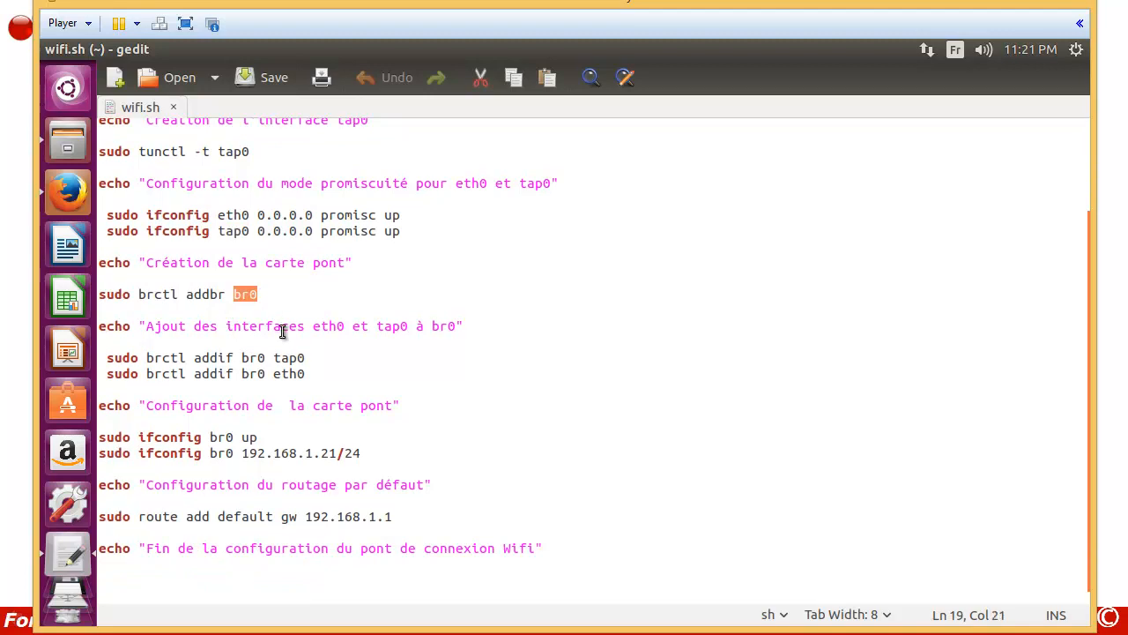
left_click_drag(273, 356, 306, 373)
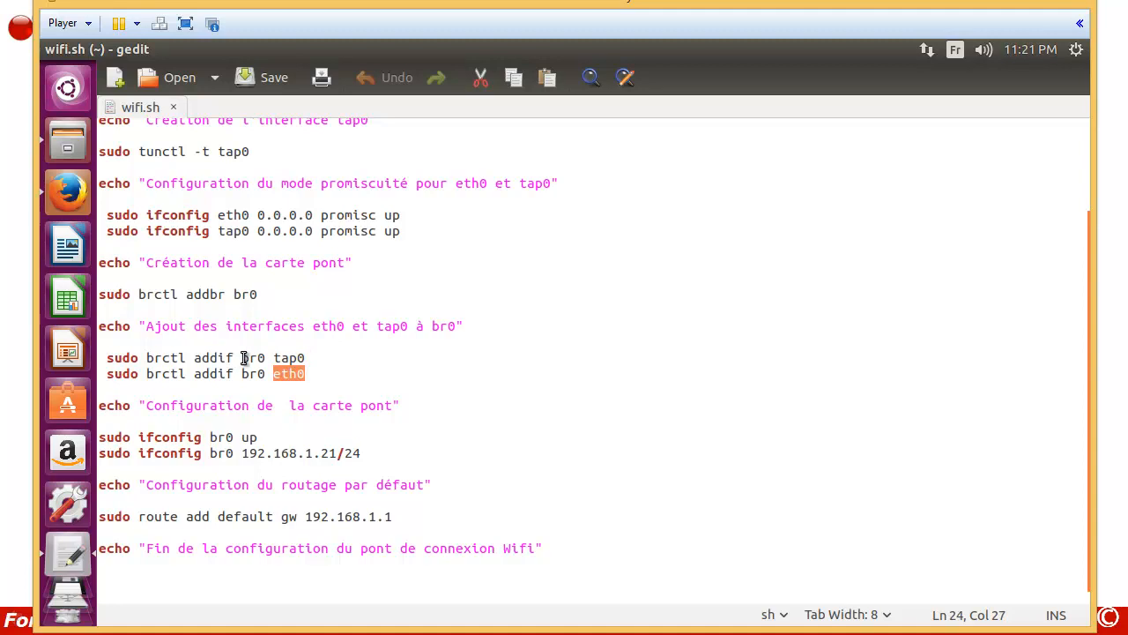
scroll(243, 357, "down", 1)
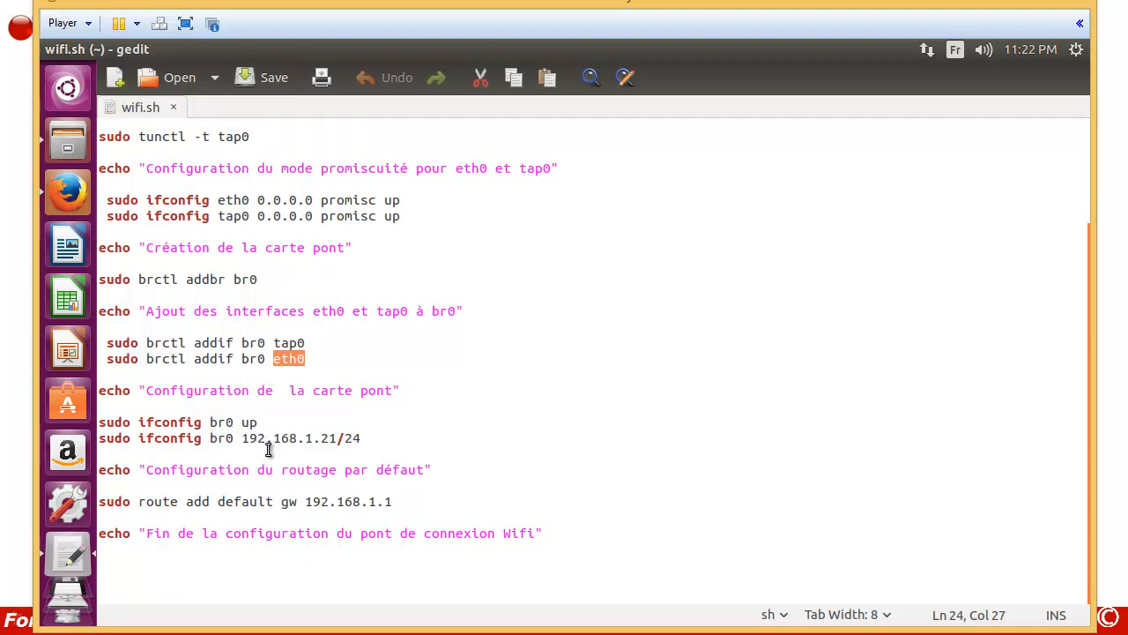
left_click(274, 502)
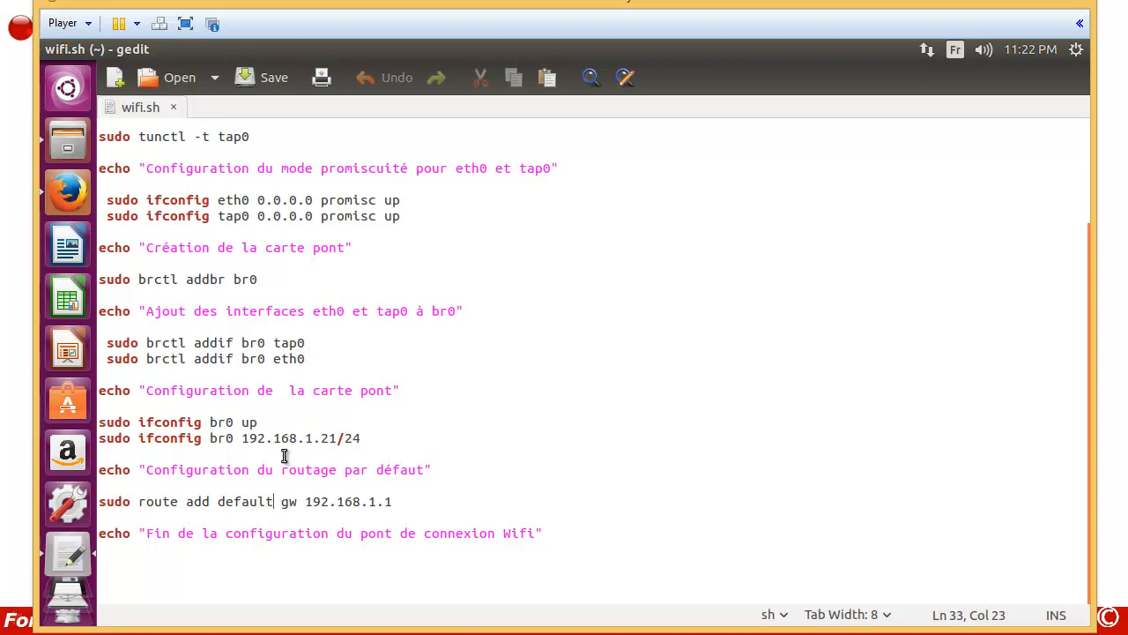
left_click_drag(305, 502, 395, 504)
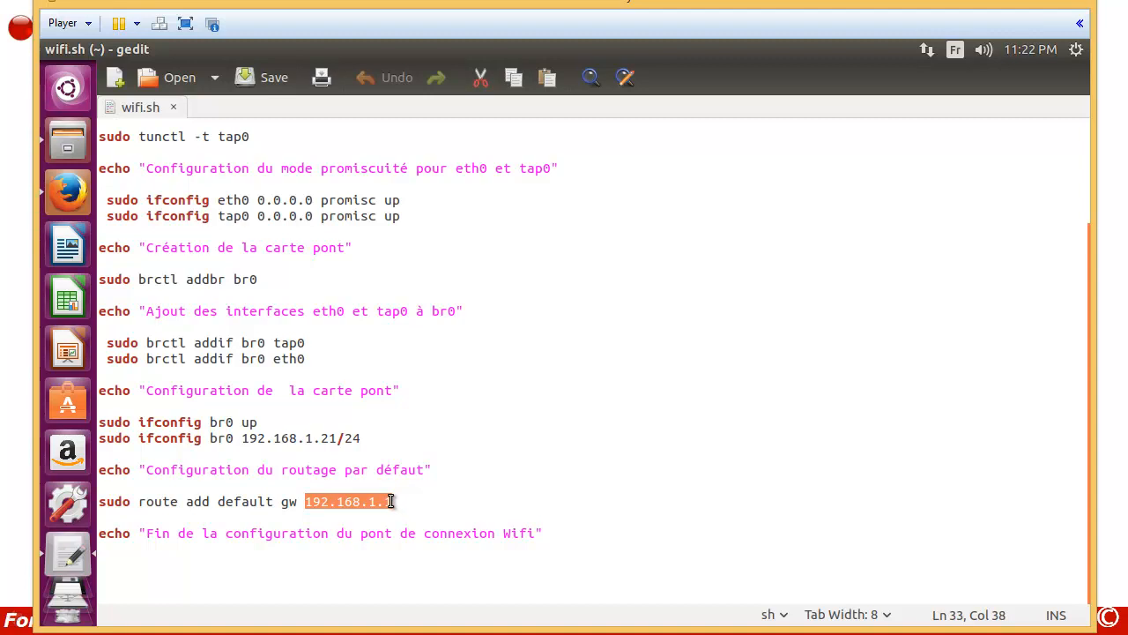
left_click(292, 485)
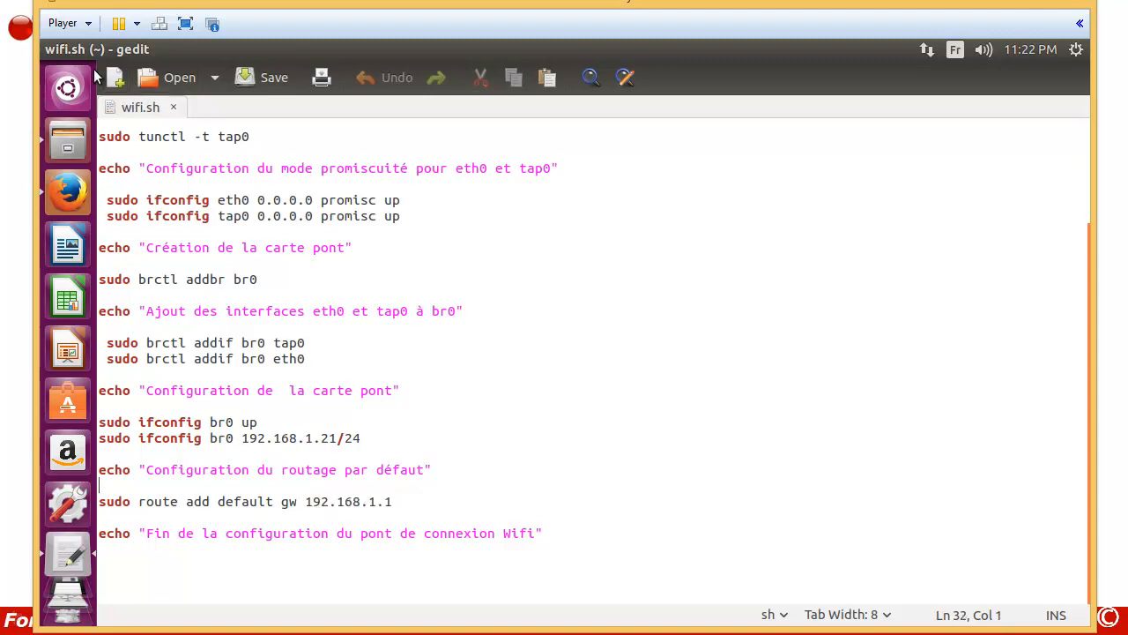
mouse_move(47, 51)
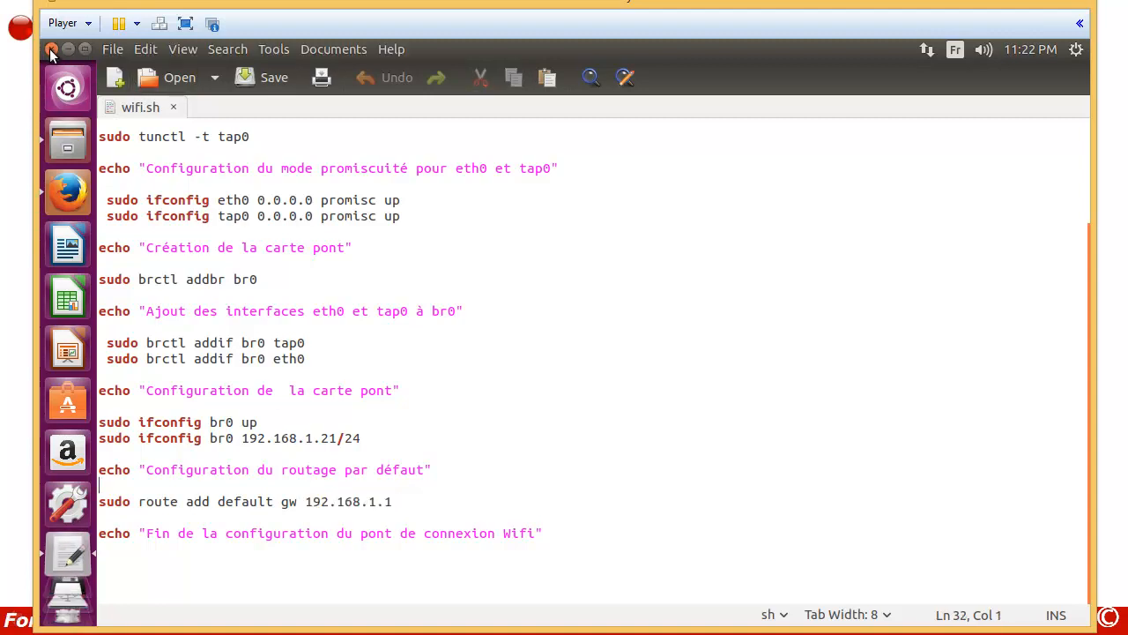
Step: Close gedit and make wifi.sh executable with chmod +x in a new terminal
left_click(50, 50)
left_click(396, 397)
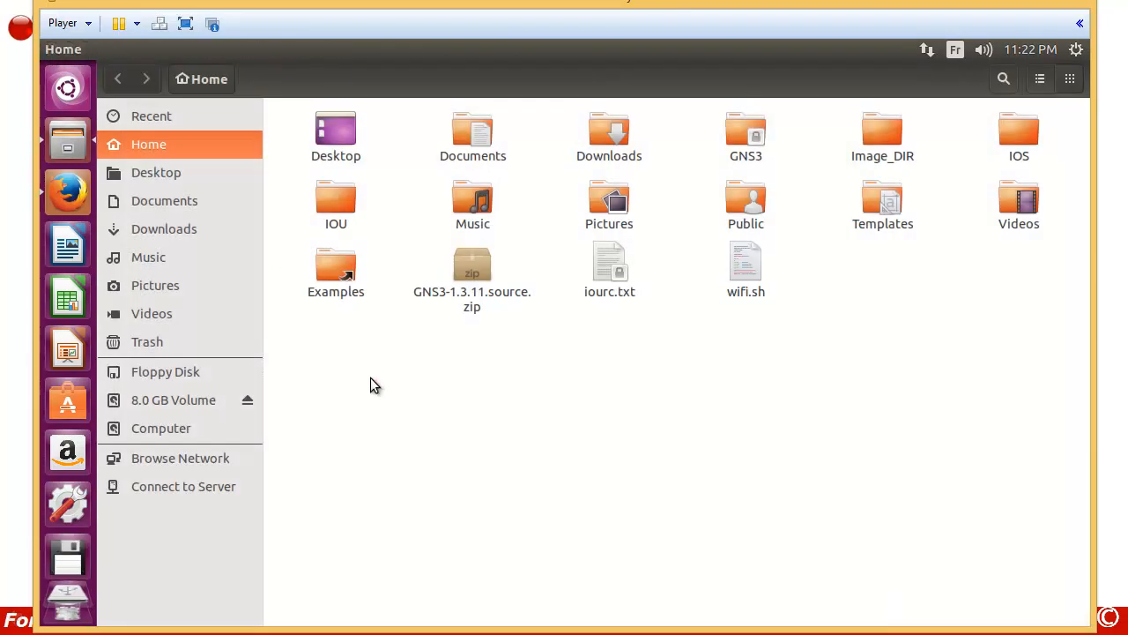
key("ctrl+alt+t")
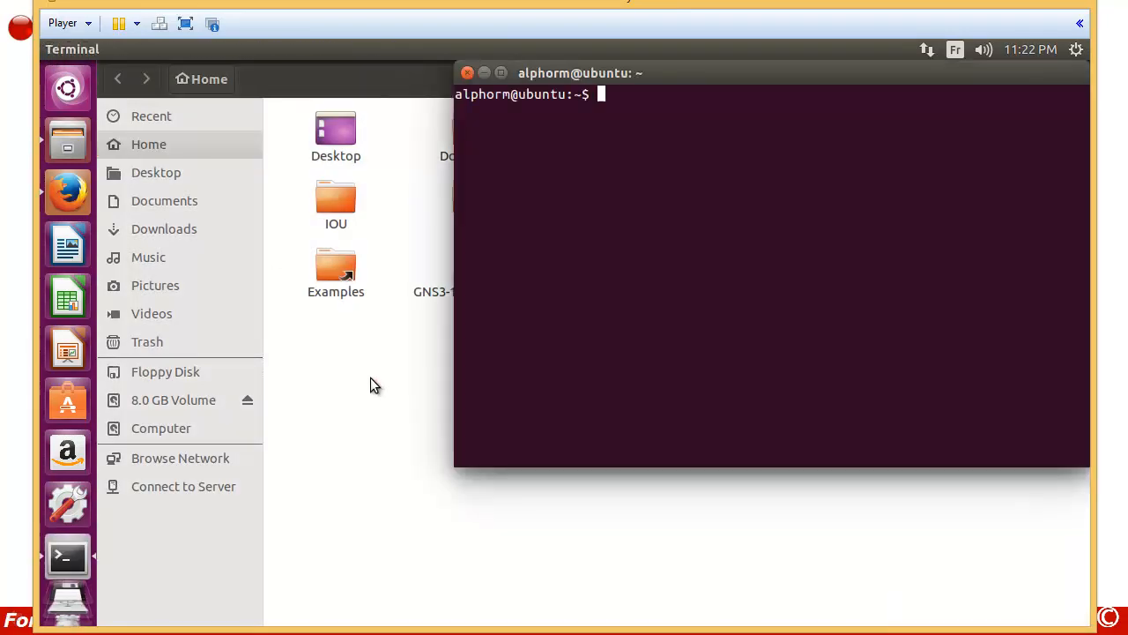
left_click_drag(577, 83, 338, 223)
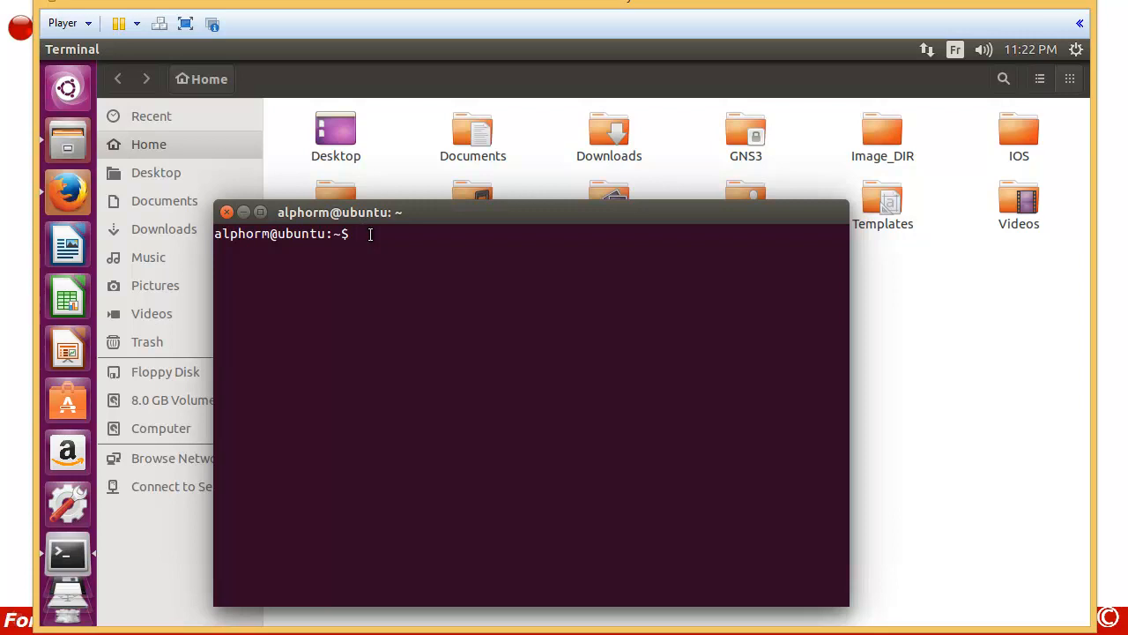
type("chmod +x wifi.sh")
key("Return")
Step: Run ./wifi.sh with the sudo password to create tap0 and the br0 bridge
type("./wifi.sh")
key("Return")
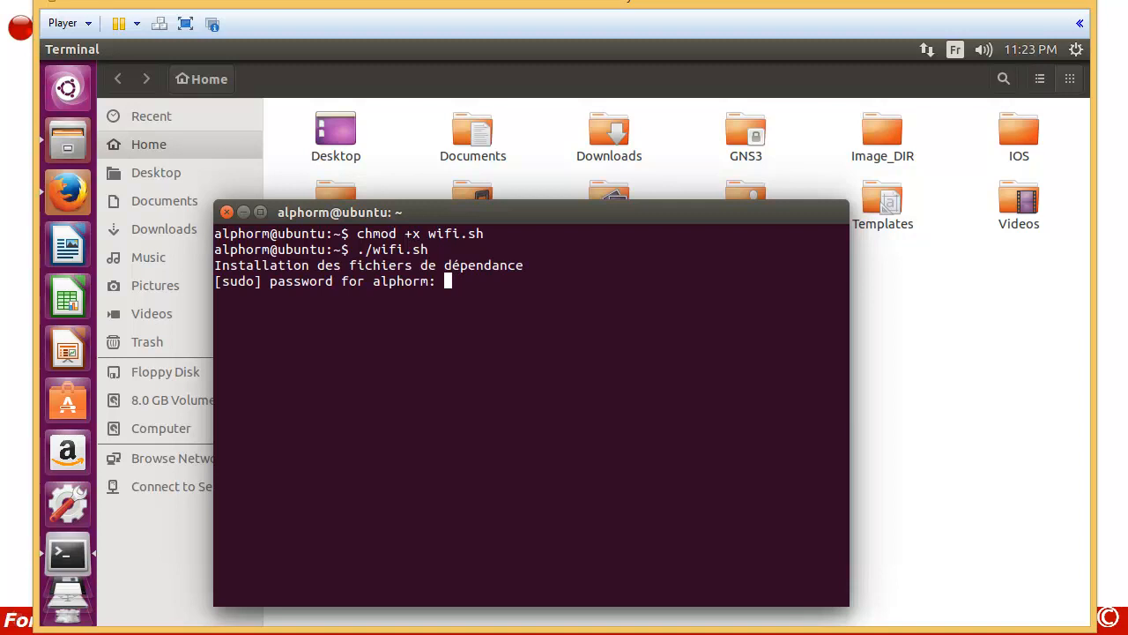
key("Return")
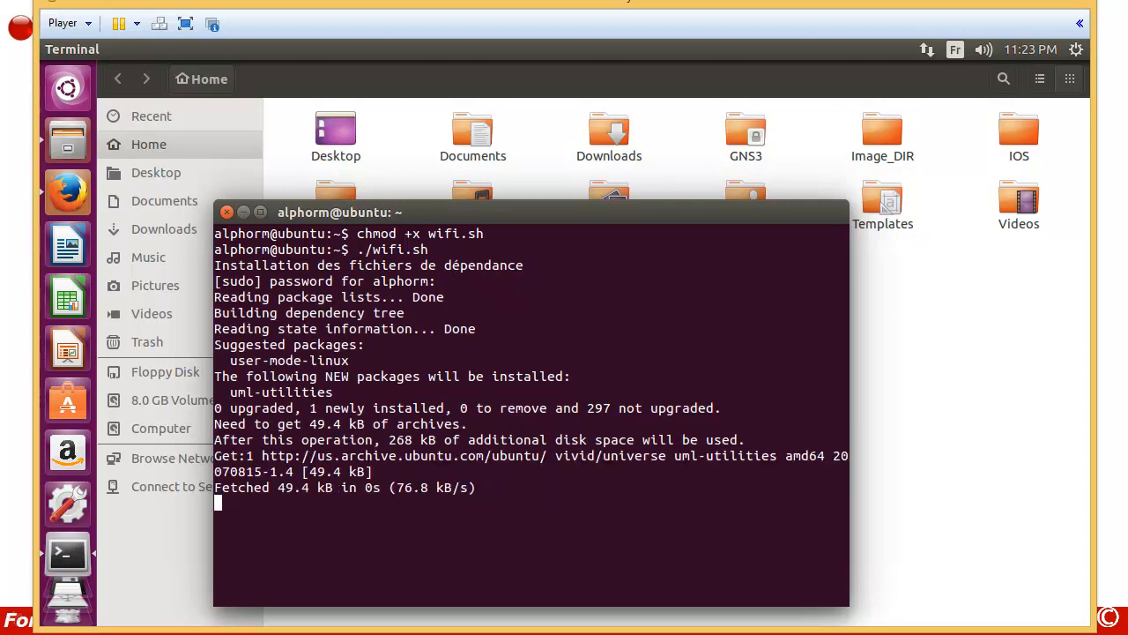
left_click_drag(391, 211, 370, 55)
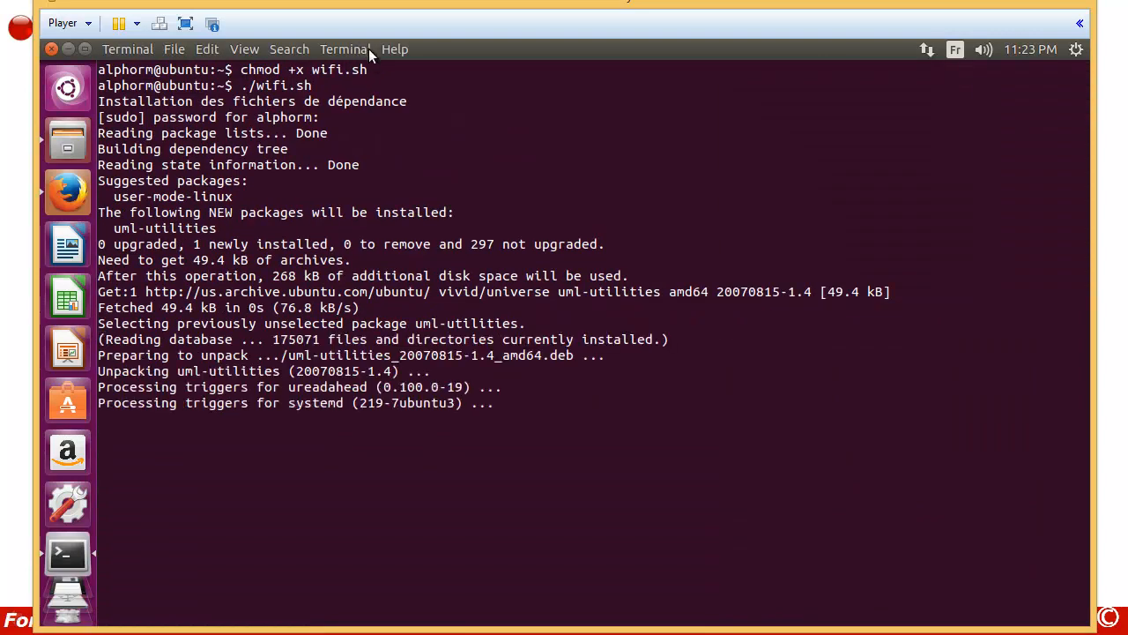
double_click(442, 50)
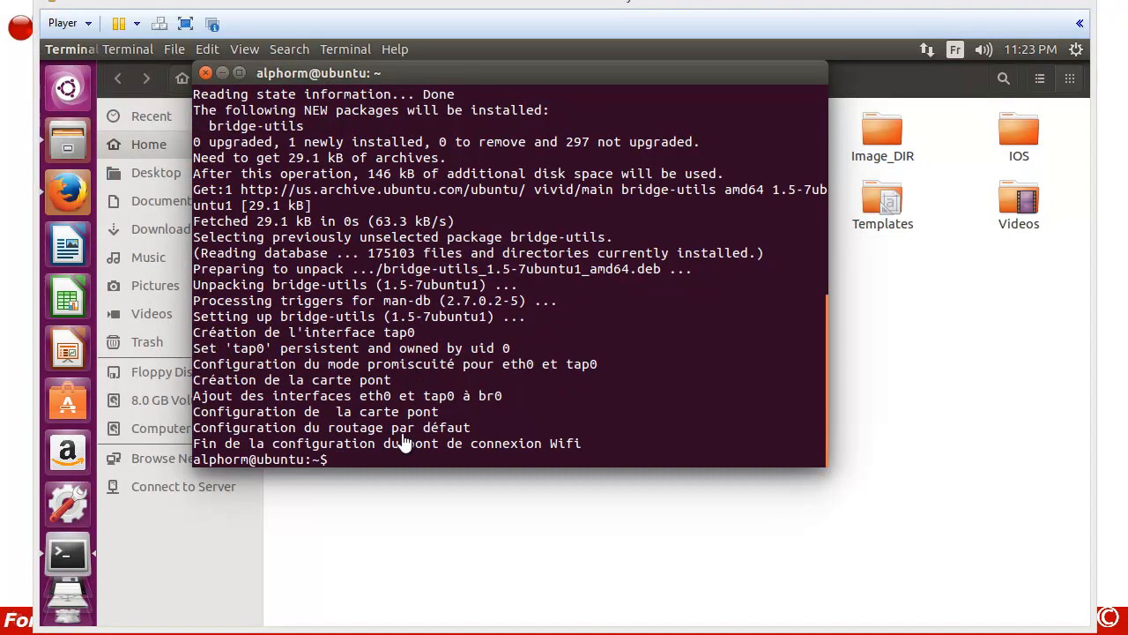
Step: Launch GNS3 as root with sudo gns3
key("Return")
key("Return")
key("Return")
type("sudo gns3")
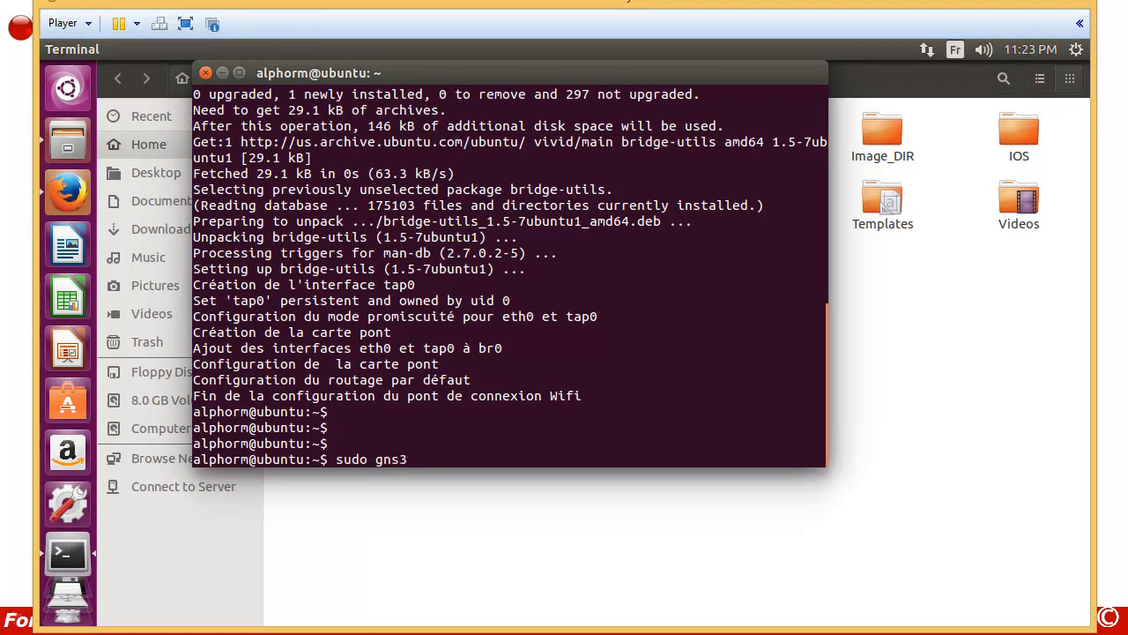
key("Return")
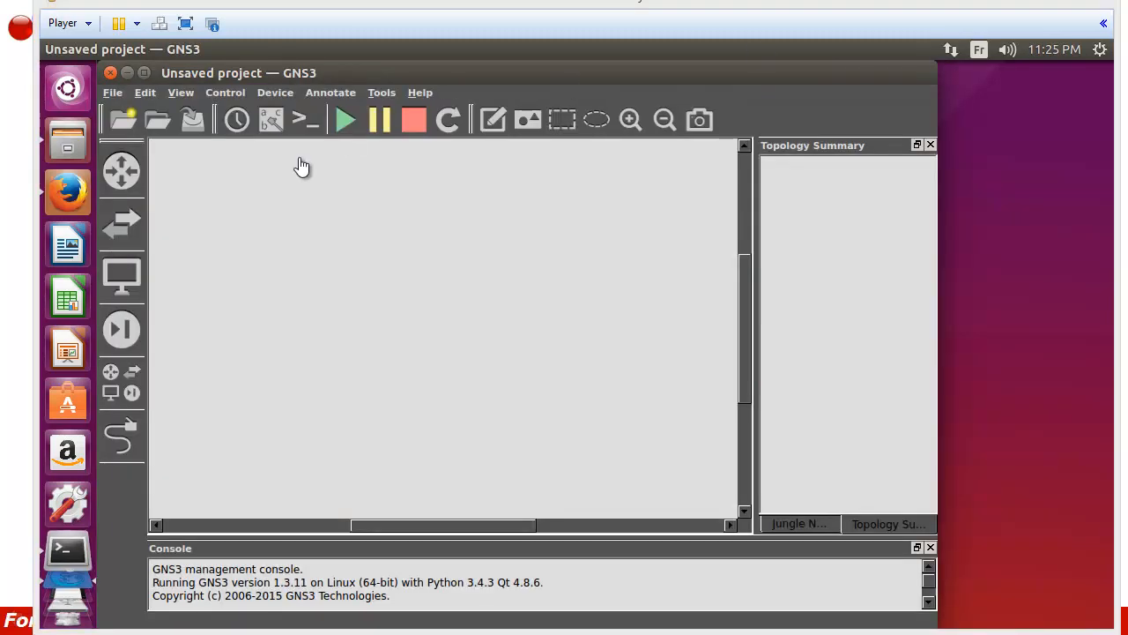
Step: Place a c3725 router R1, a VPCS host PC1 and a Cloud node on the canvas
left_click(122, 170)
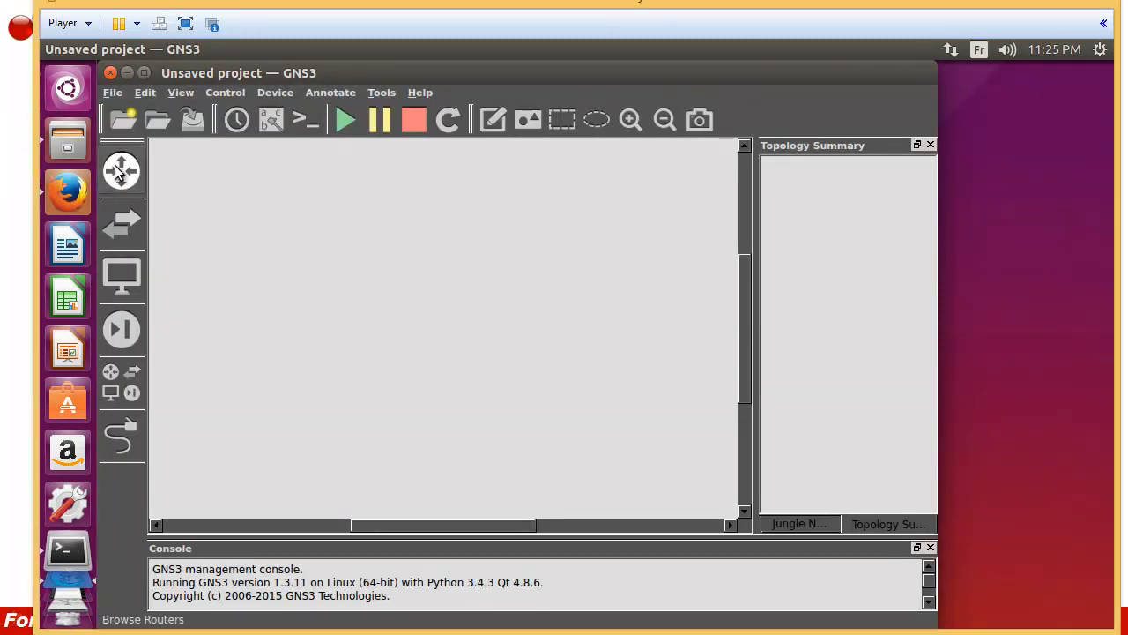
left_click_drag(166, 170, 505, 317)
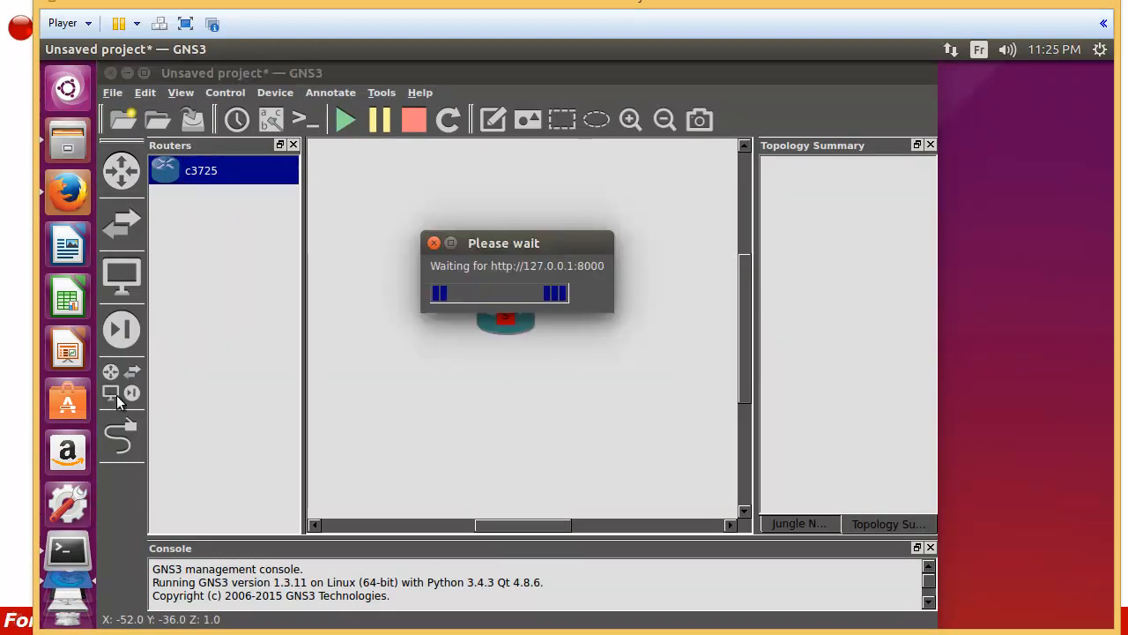
left_click(117, 395)
left_click_drag(199, 399, 541, 402)
left_click_drag(179, 231, 434, 231)
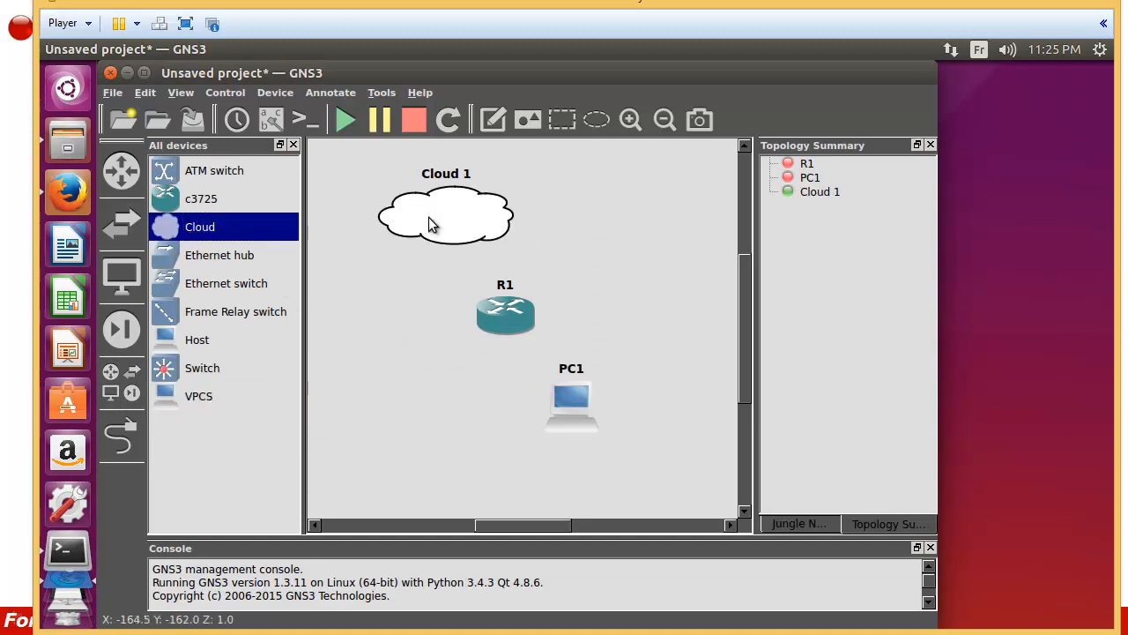
Step: Bind Cloud 1 to the tap0 TAP interface and apply the configuration
right_click(446, 239)
left_click(467, 249)
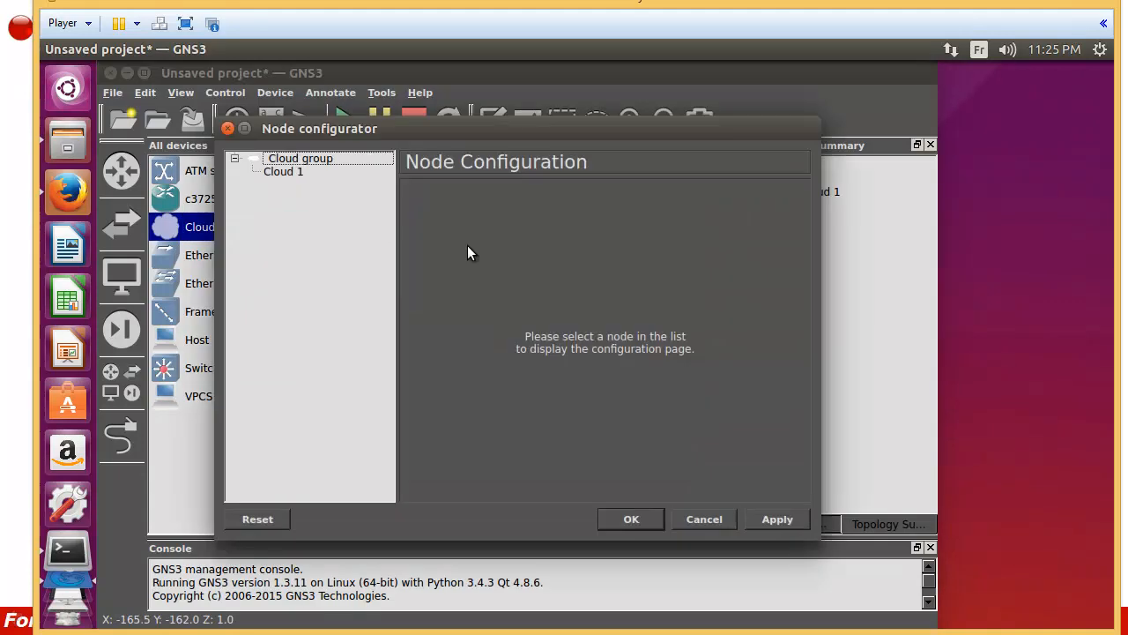
left_click(286, 173)
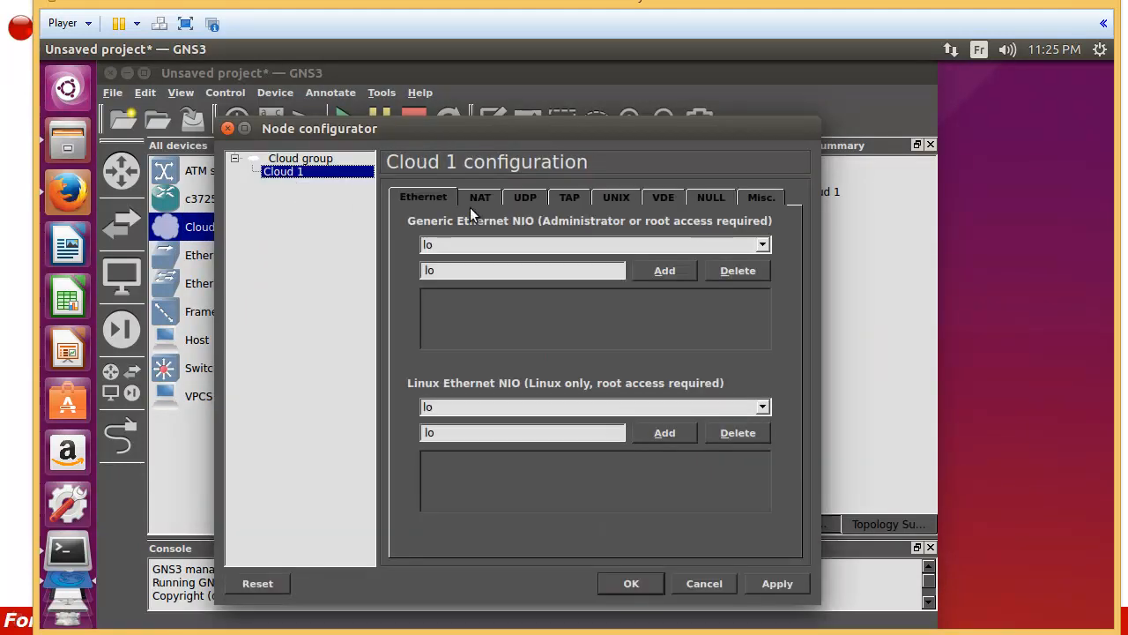
left_click(571, 201)
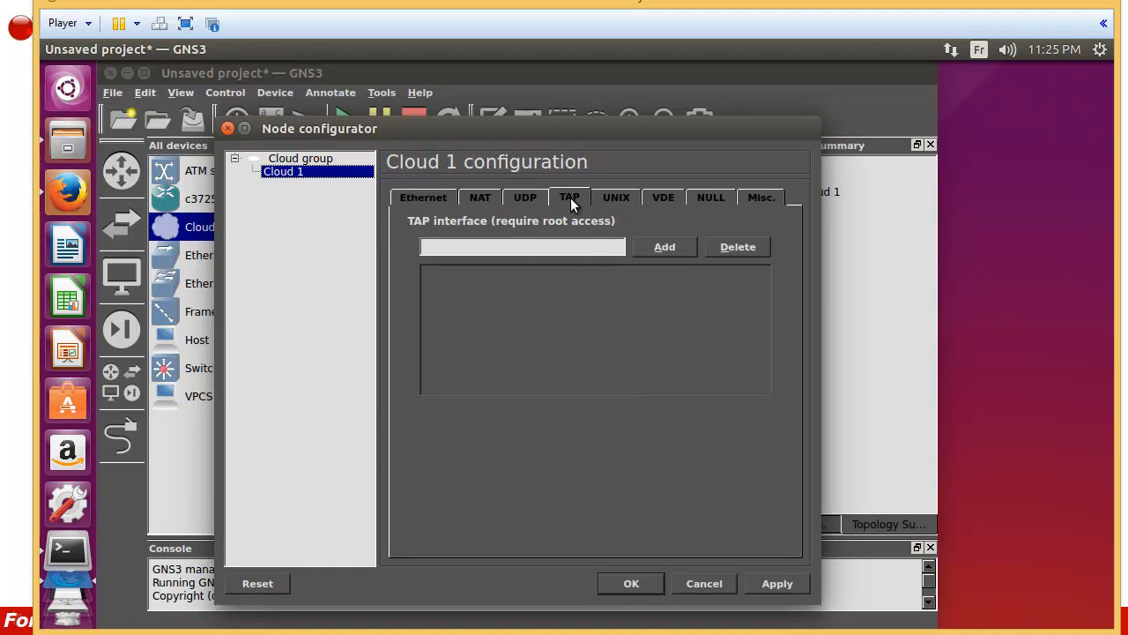
left_click(544, 250)
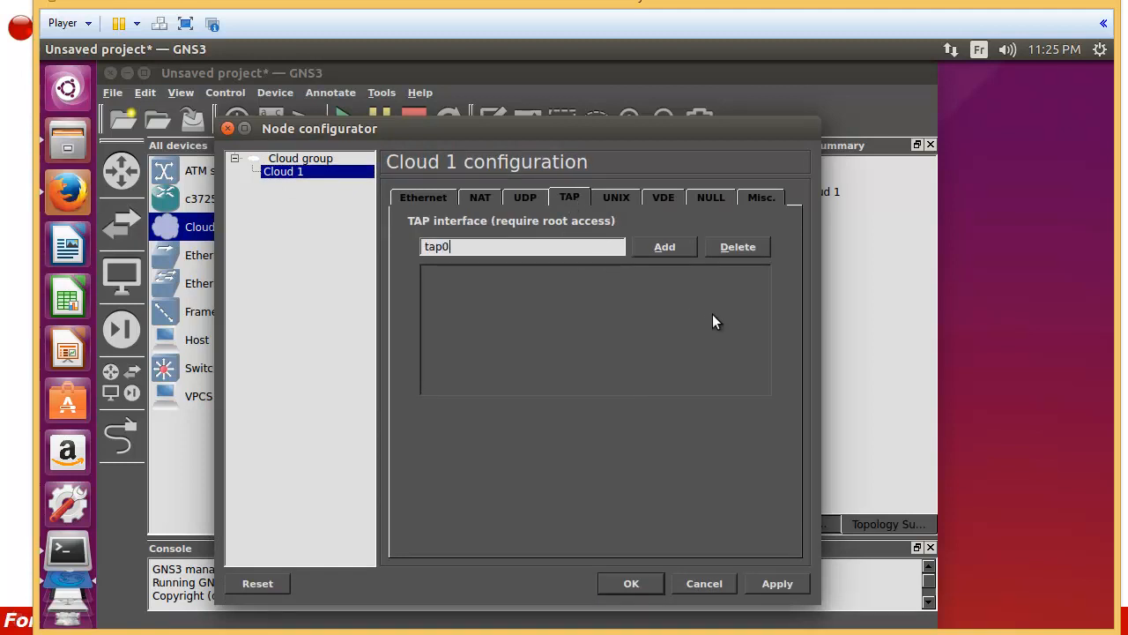
left_click(648, 247)
left_click(767, 589)
left_click(632, 589)
left_click_drag(505, 314, 515, 308)
left_click(120, 436)
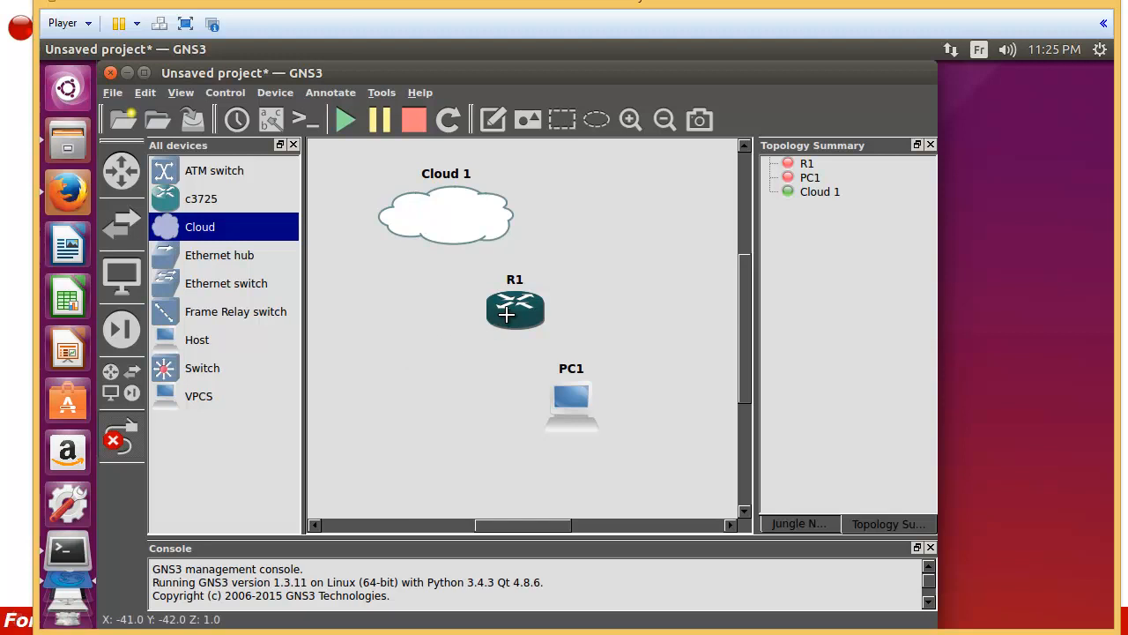
Step: Link R1's FastEthernet0/1 to Cloud 1's tap0 port
left_click(510, 314)
left_click(527, 345)
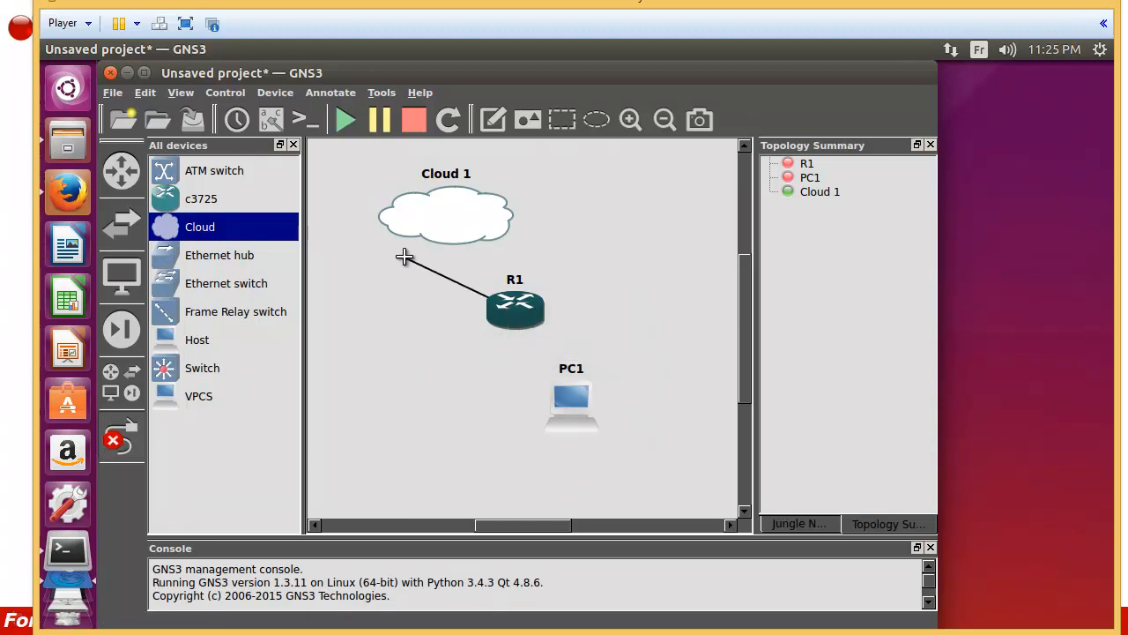
left_click(456, 226)
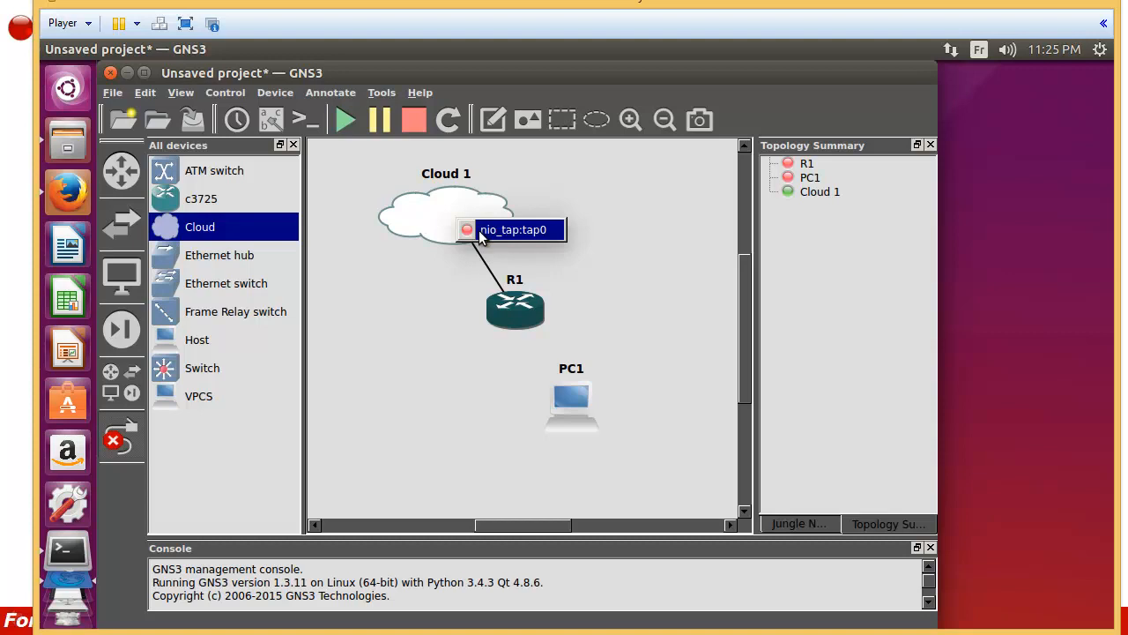
left_click(480, 232)
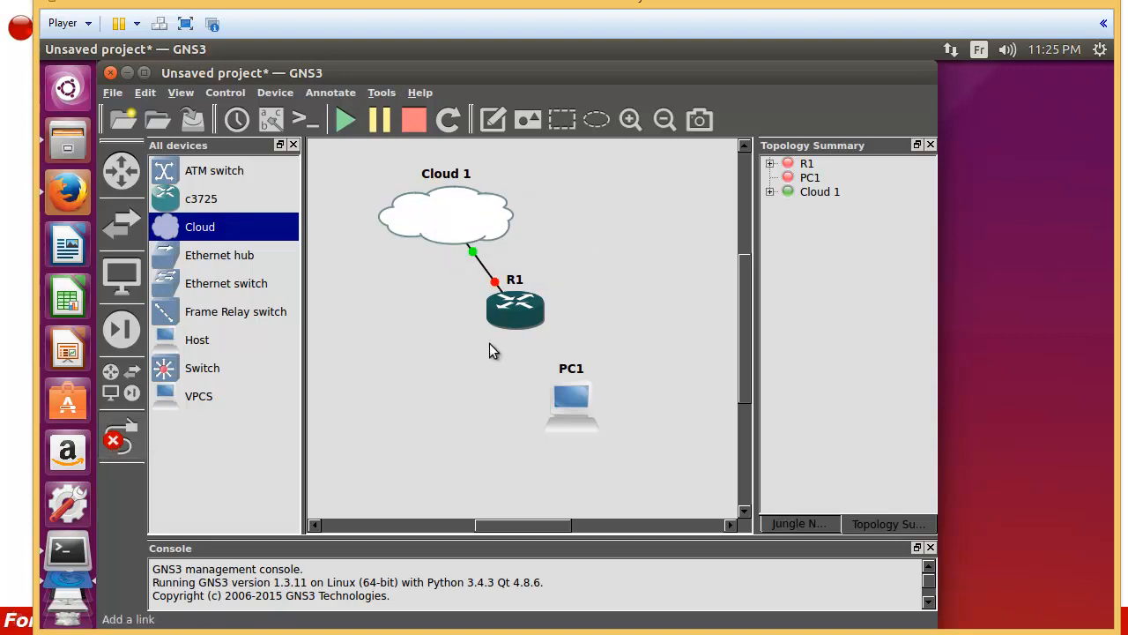
Step: Link R1's FastEthernet0/0 to PC1's Ethernet0, then exit link mode
left_click(511, 323)
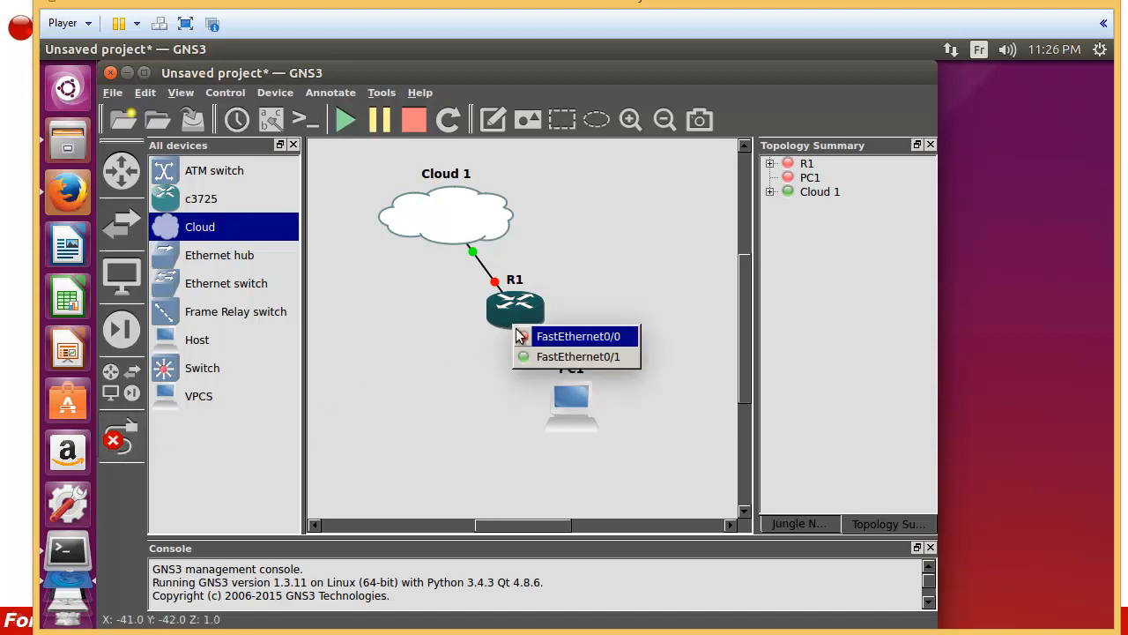
left_click(539, 336)
left_click(548, 406)
left_click(548, 406)
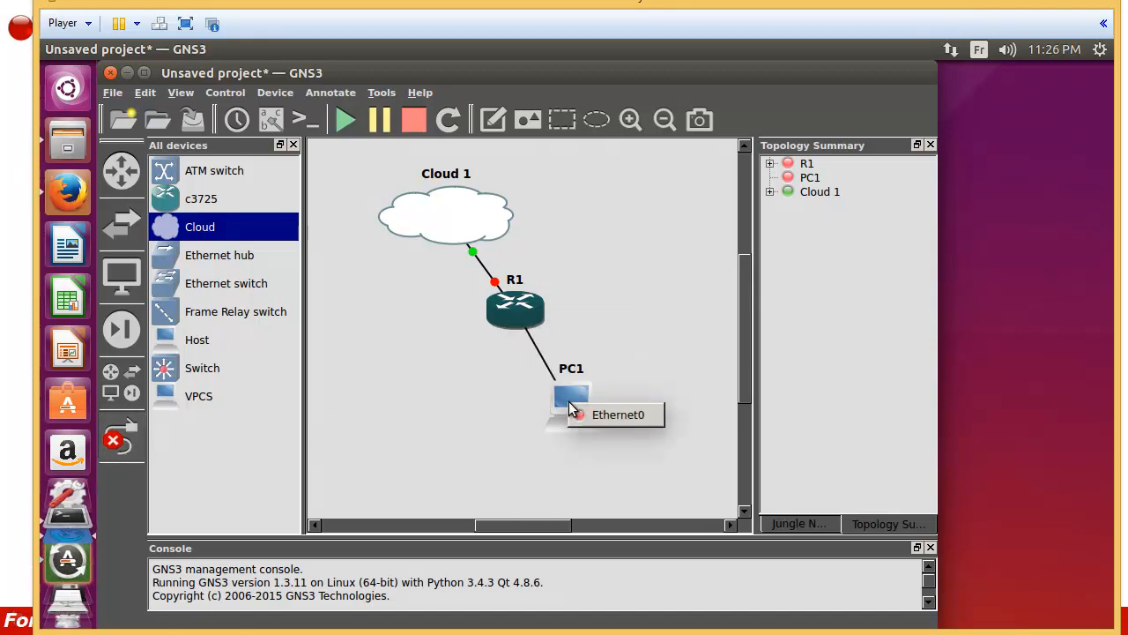
left_click(592, 415)
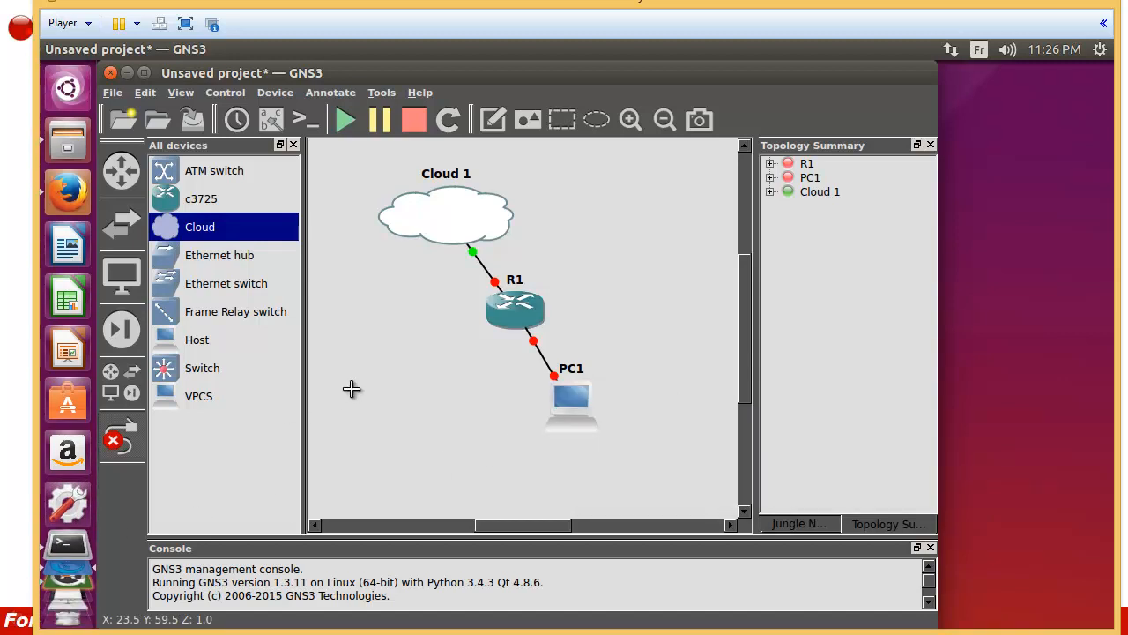
left_click(121, 436)
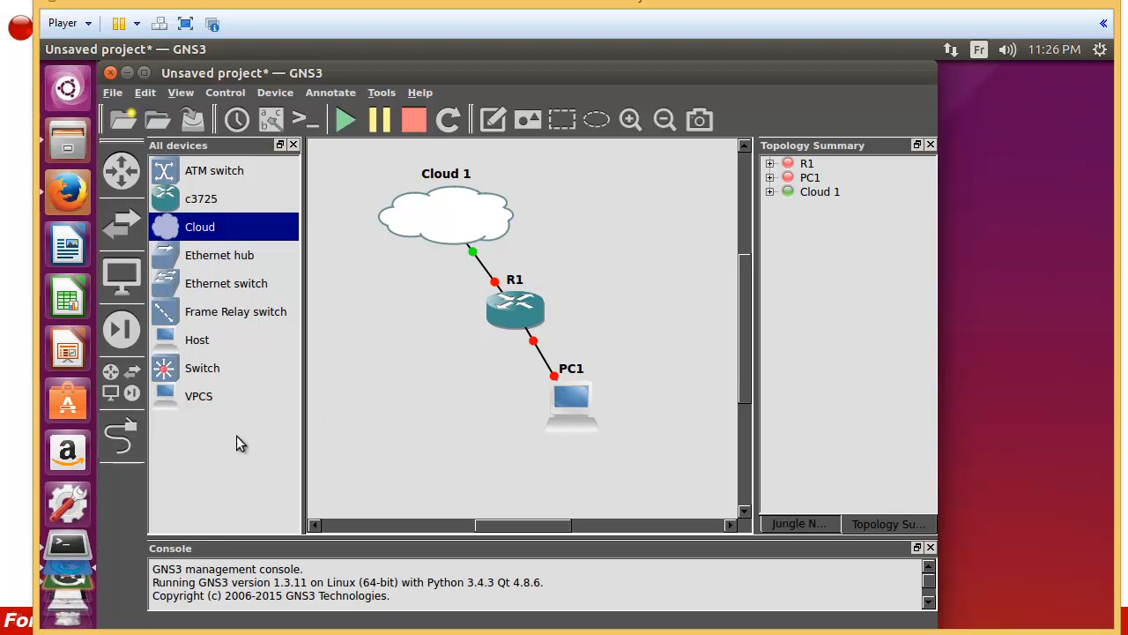
Step: Change R1's RAM size from 128 to 256 MiB under Memories and disks
right_click(507, 306)
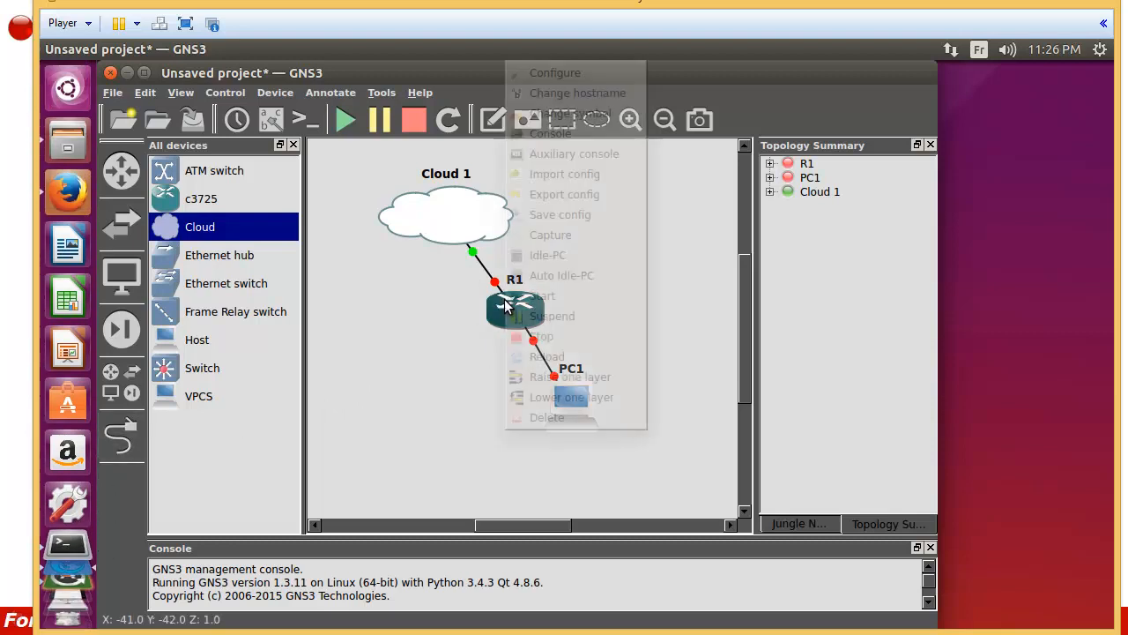
left_click(542, 73)
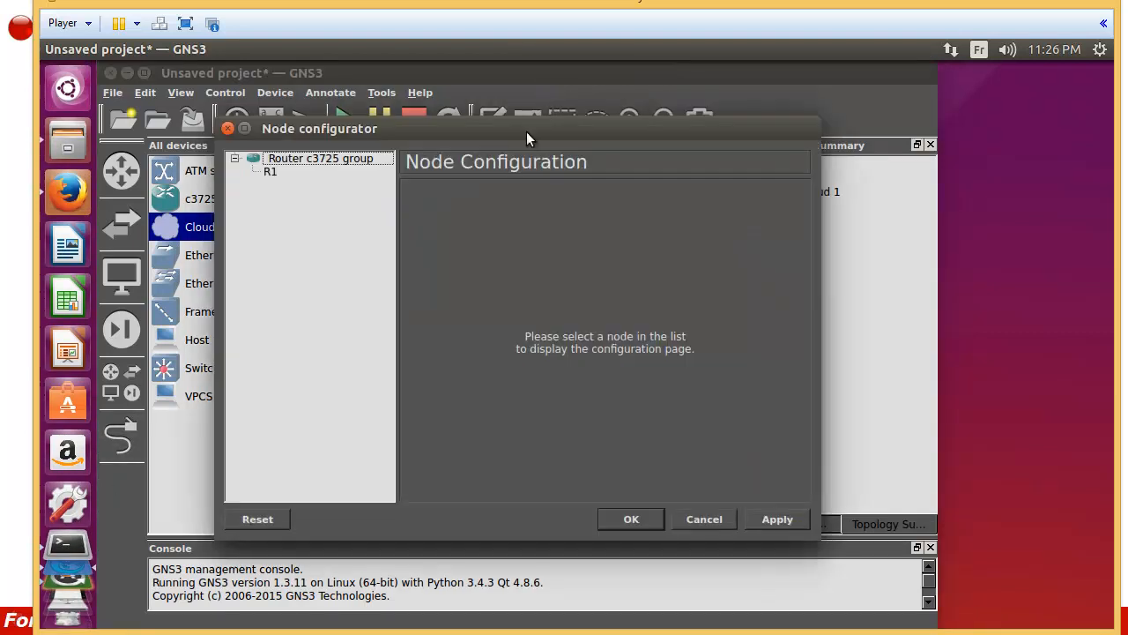
left_click(268, 172)
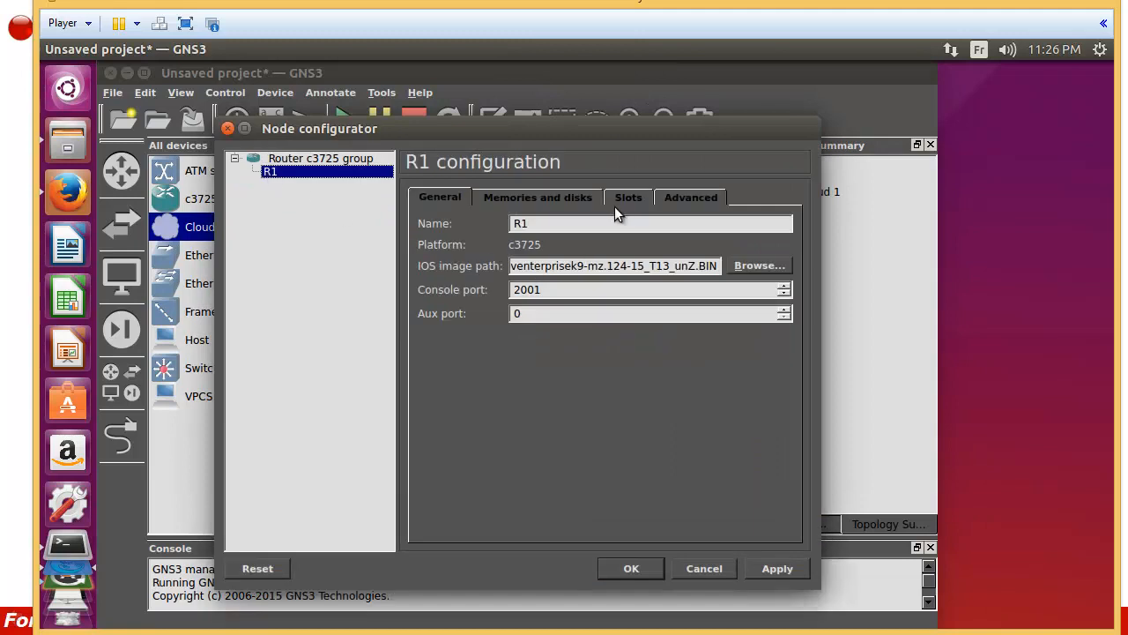
left_click(554, 201)
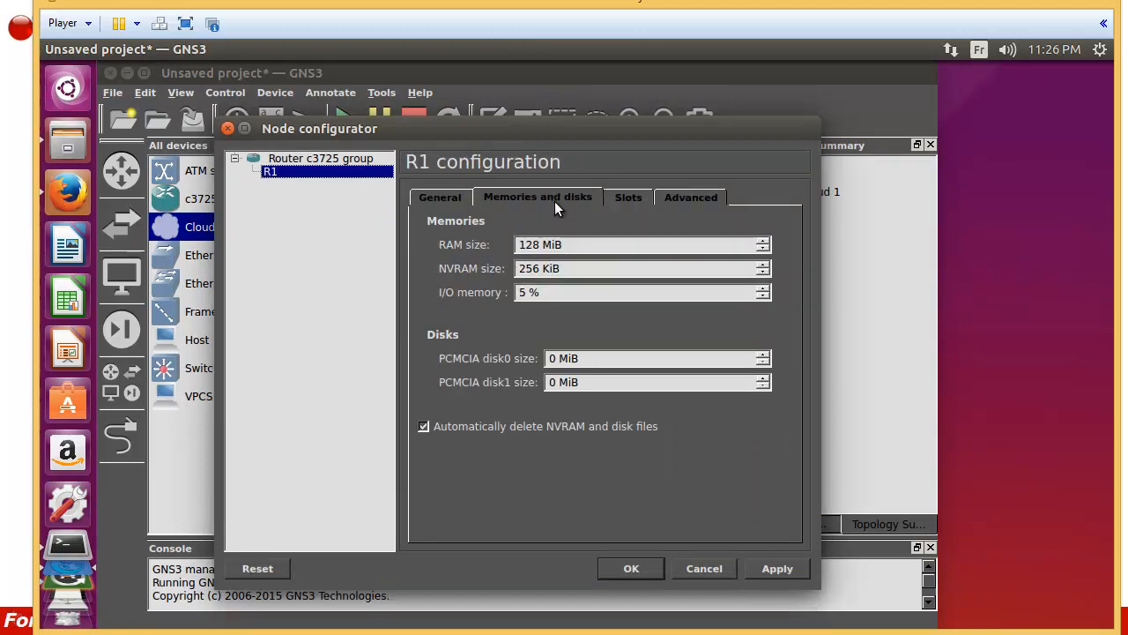
left_click_drag(561, 244, 502, 244)
left_click(522, 246)
double_click(531, 245)
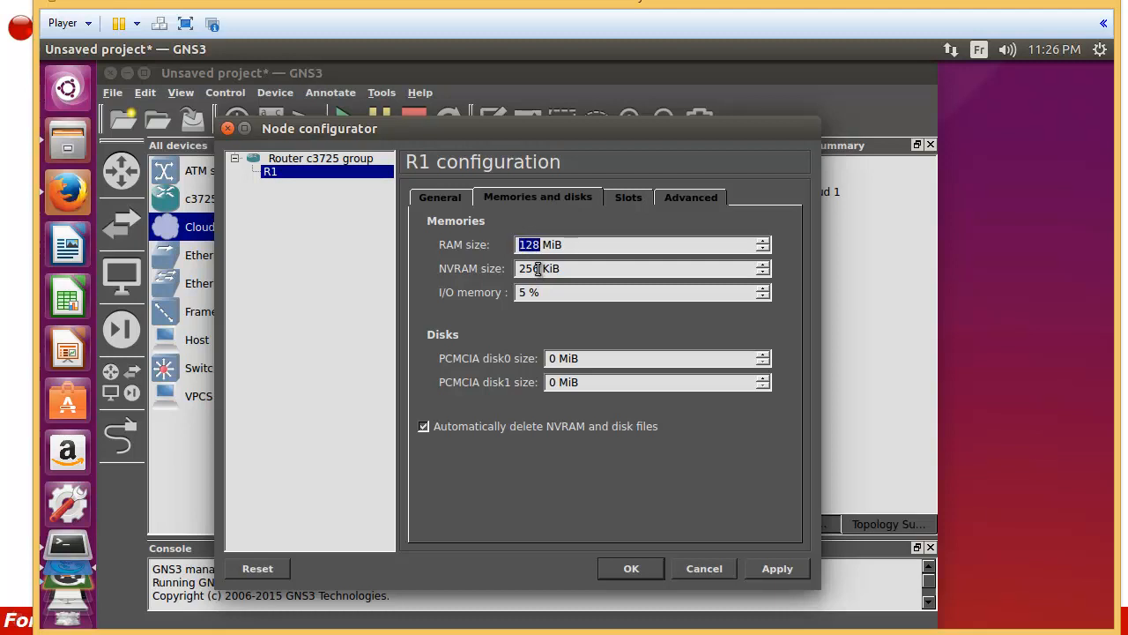
type("256")
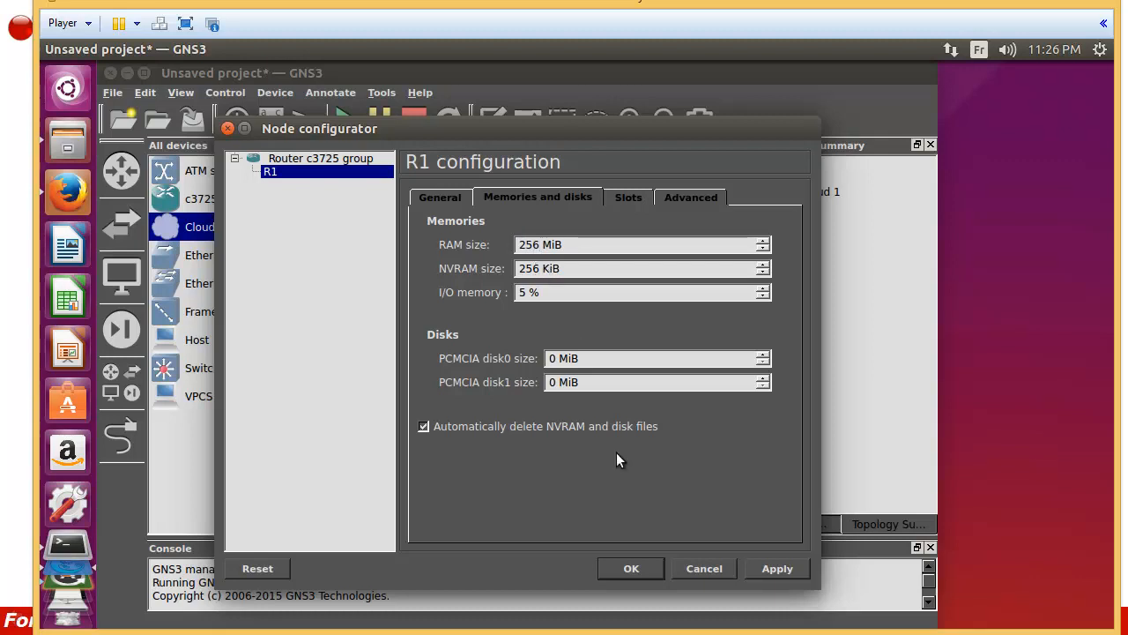
left_click(752, 569)
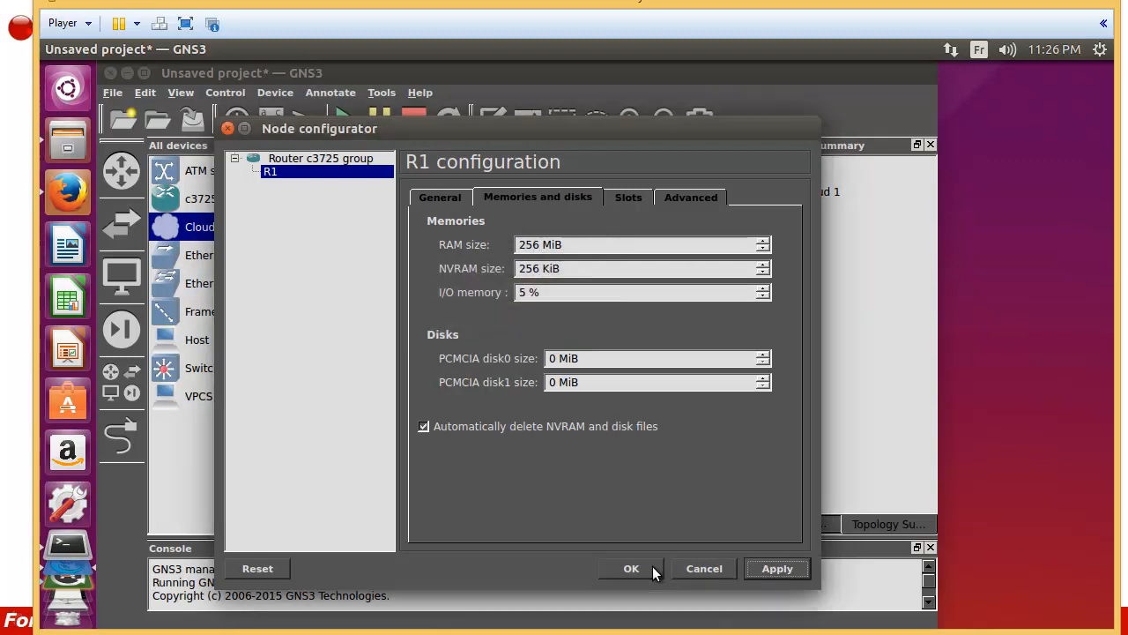
left_click(631, 569)
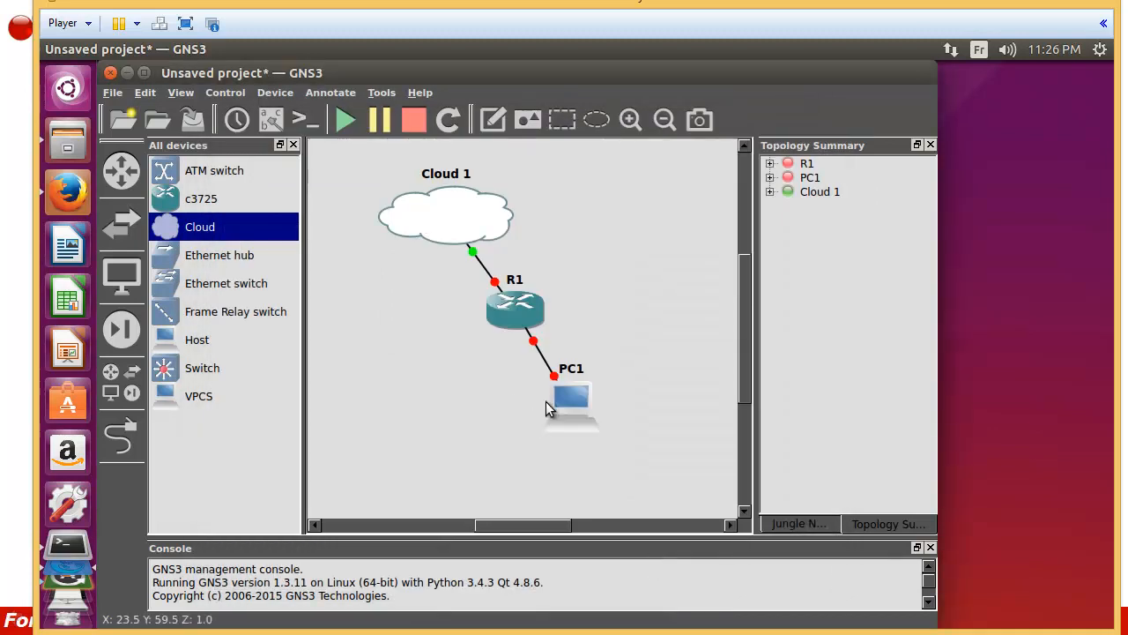
Step: Tidy the PC1 and R1 positions on the canvas and start router R1
left_click_drag(575, 426, 585, 443)
left_click_drag(519, 321, 518, 331)
right_click(518, 331)
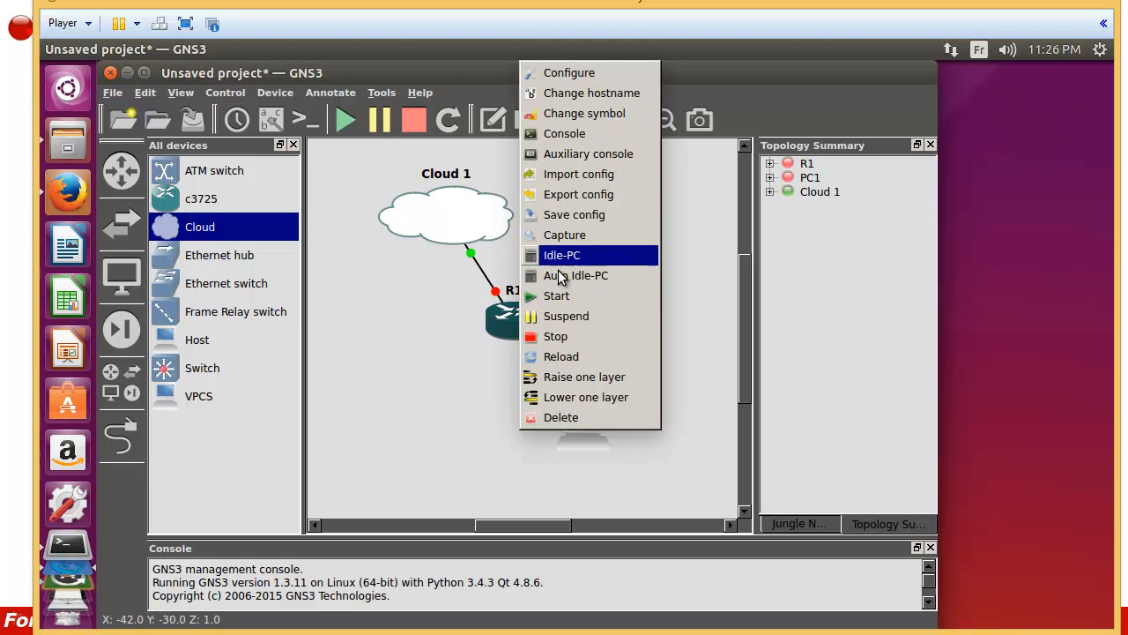
left_click(553, 304)
Step: Open R1's console and let IOS 12.4 boot to the R1# prompt
right_click(499, 324)
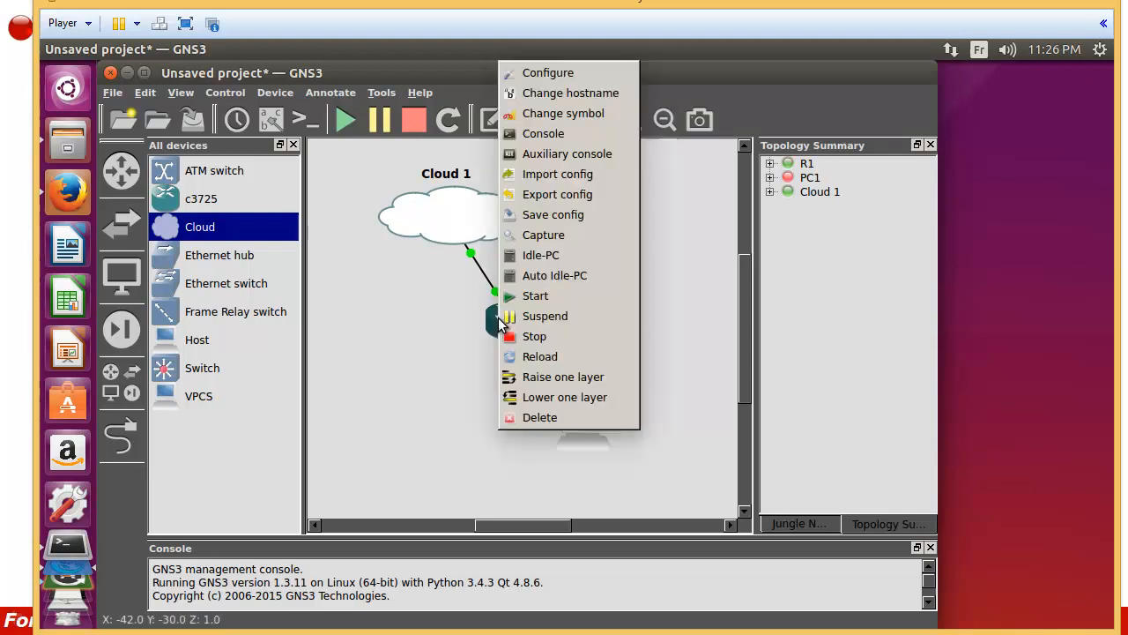
left_click(532, 138)
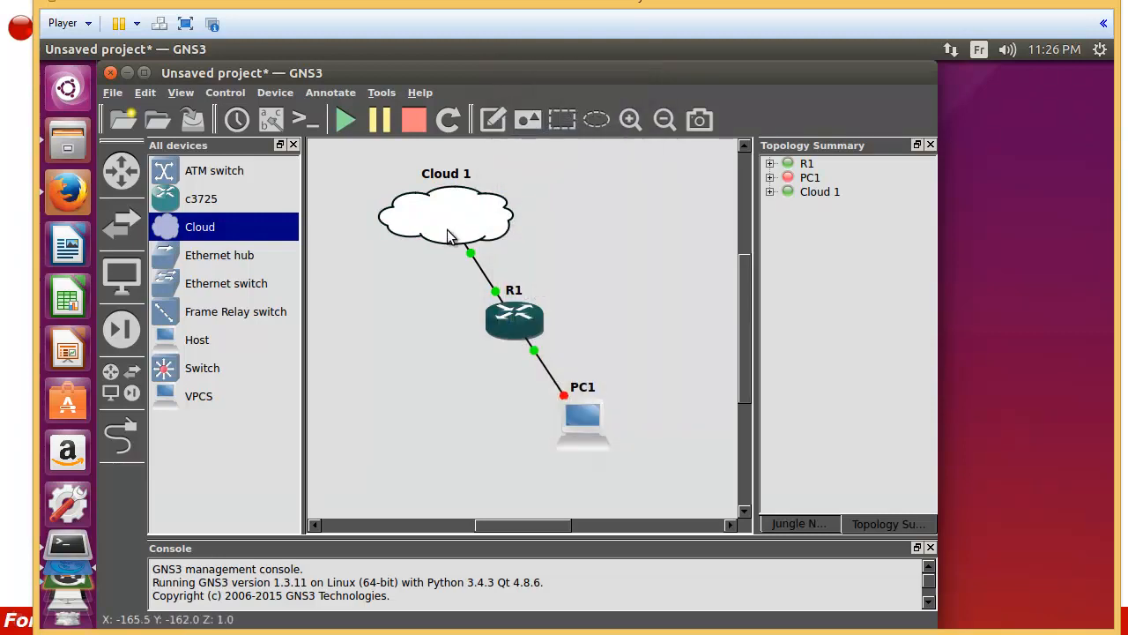
mouse_move(448, 237)
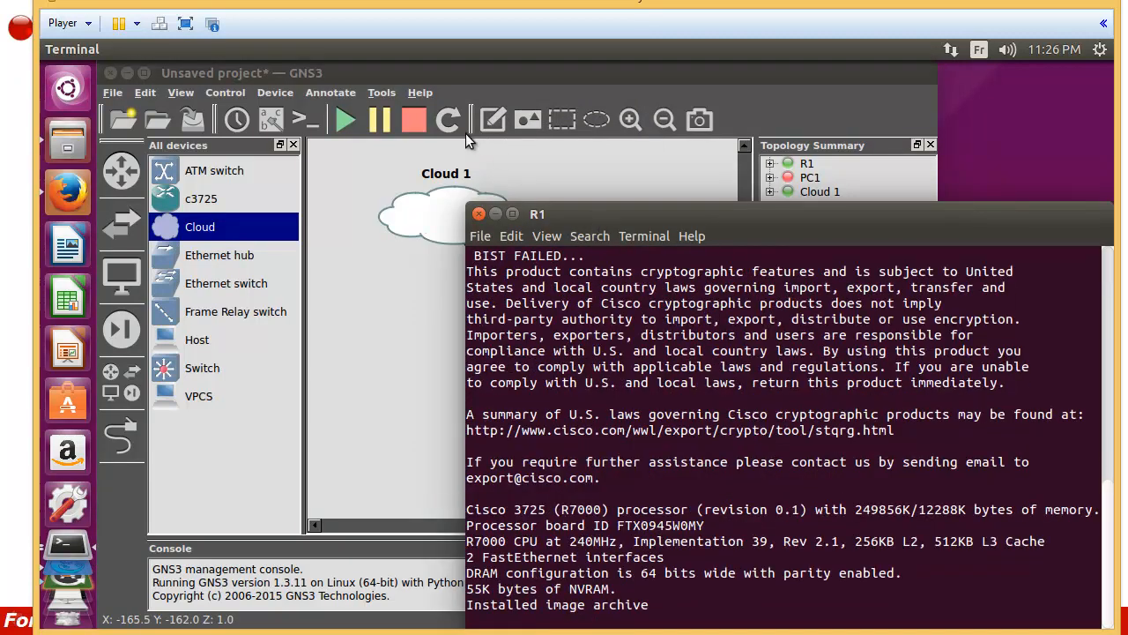
left_click_drag(649, 218, 455, 103)
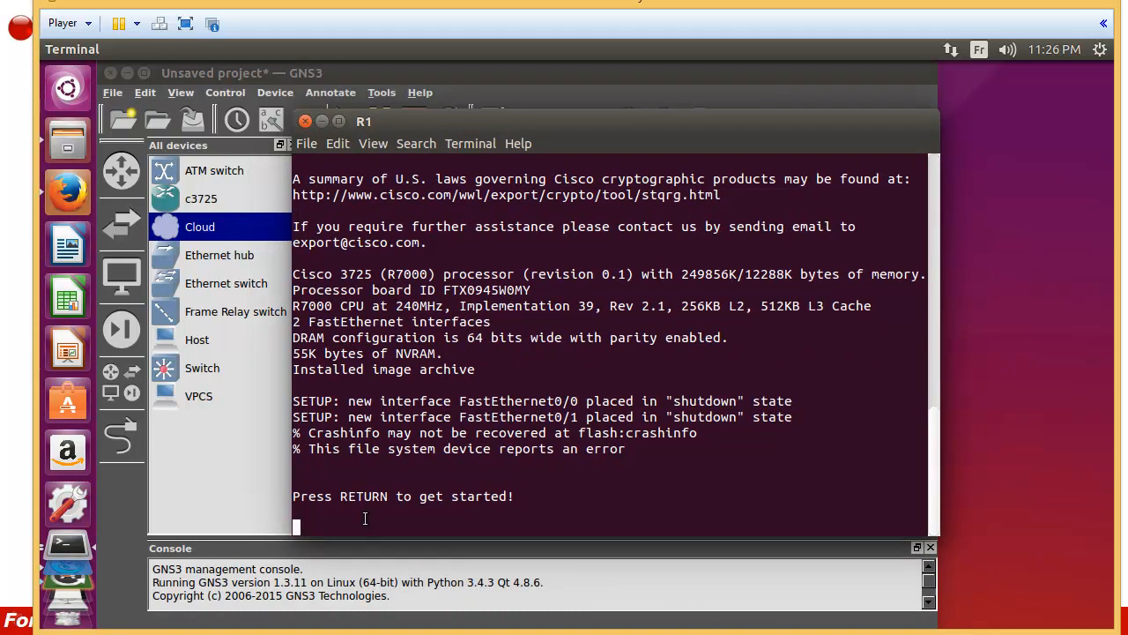
key("Return")
key("Return")
key("Return")
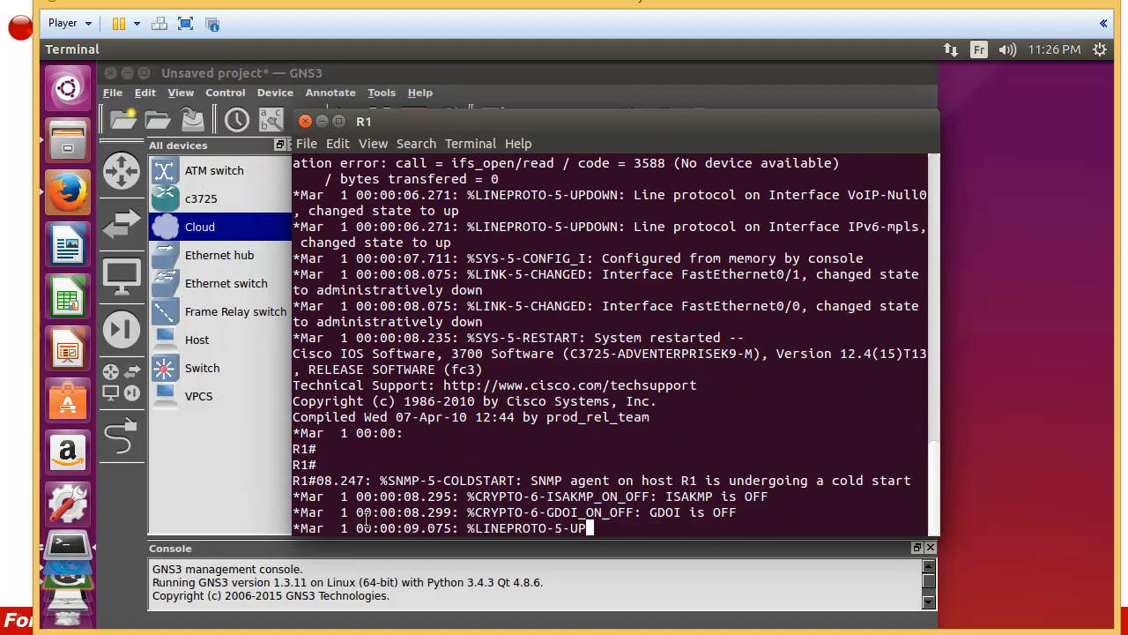
key("Return")
key("Return")
key("Return")
key("Return")
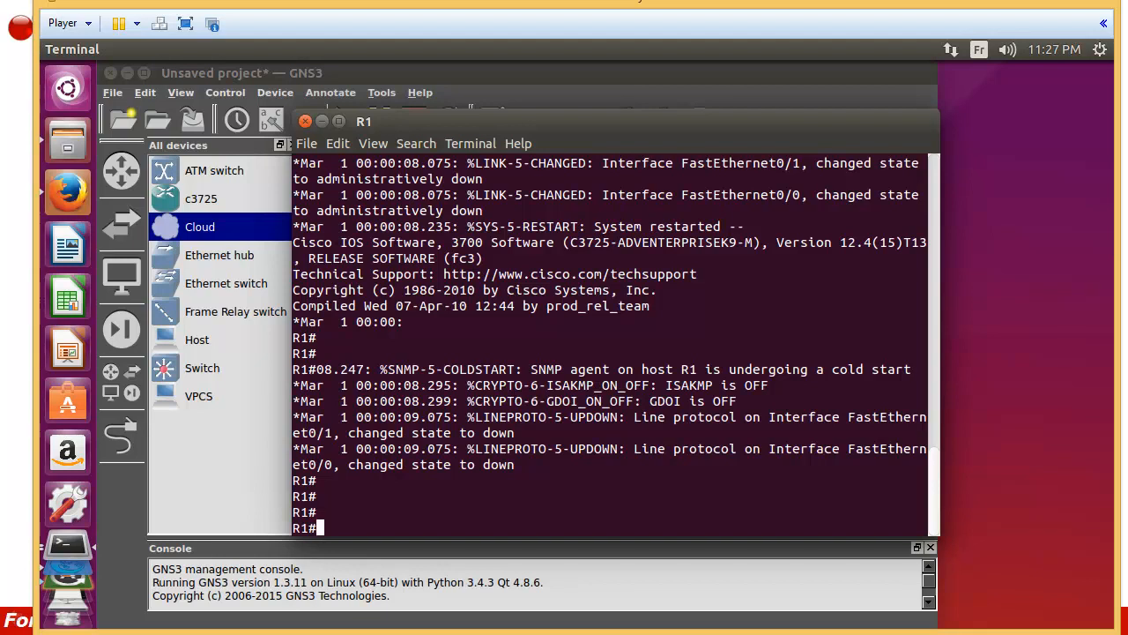
Step: Enter R1's FastEthernet0/1 configuration and assign it 192.168.1.23 255.255.255.0
type("conf t")
key("Return")
key("Return")
key("Return")
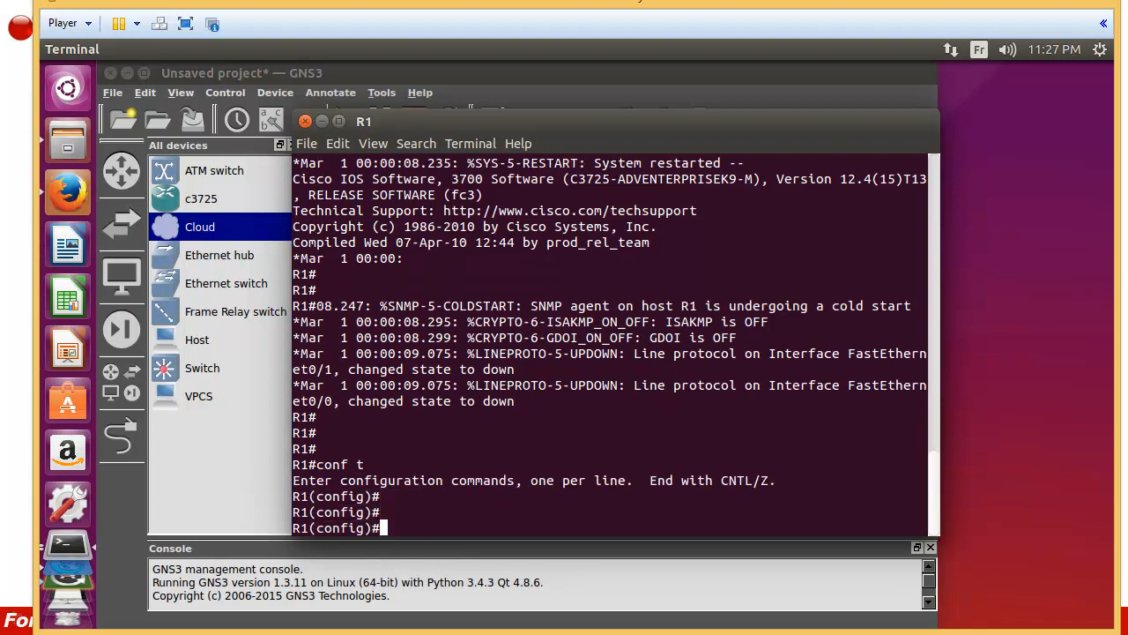
type("int f 0/1")
key("Return")
type("ip adda")
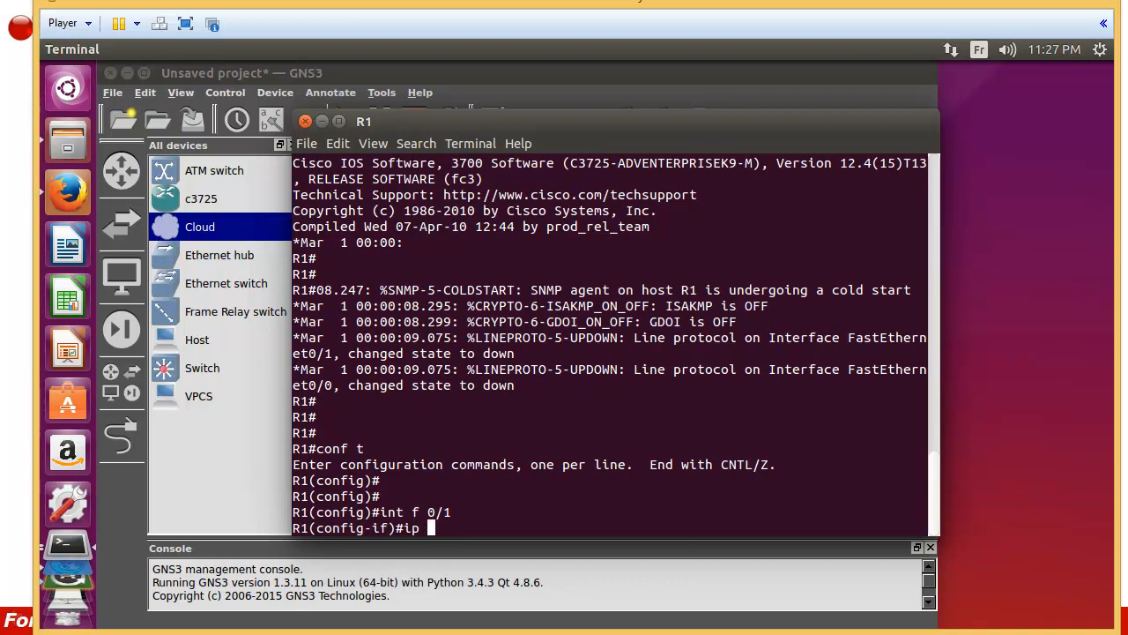
key("Tab")
key("BackSpace")
key("Tab")
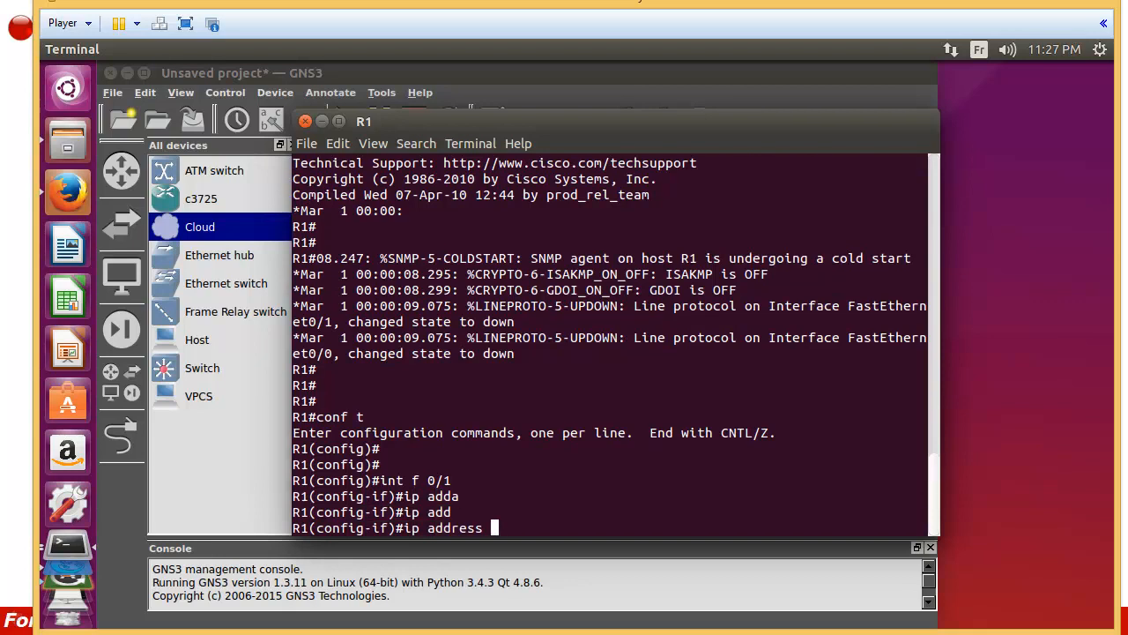
type("192.168.1.23 2")
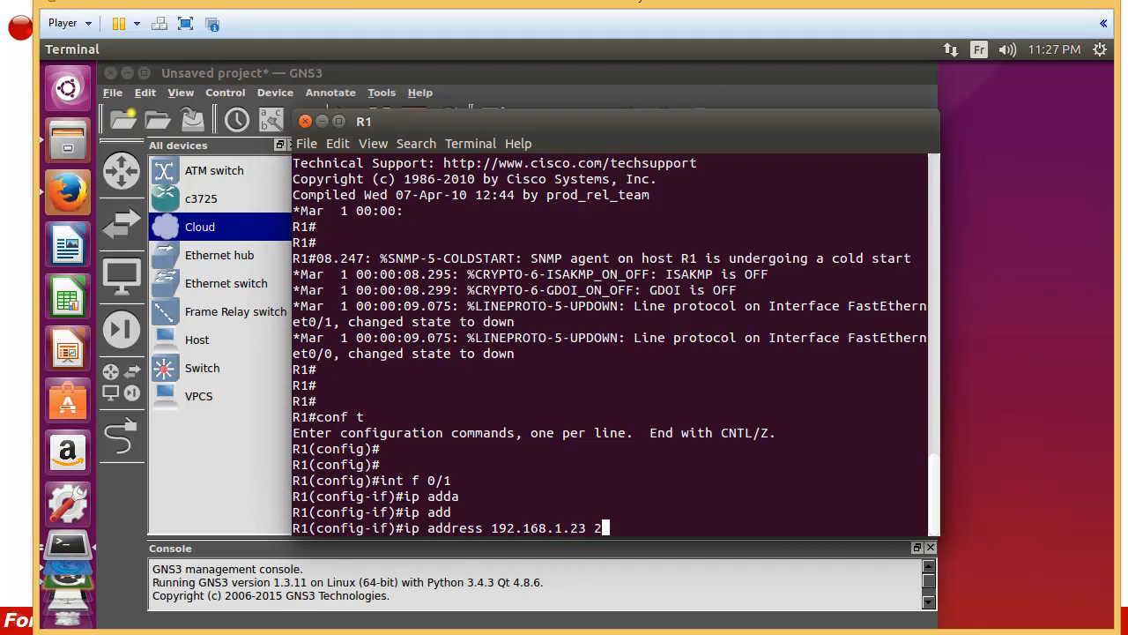
type("55.255.255.0")
key("Return")
Step: Bring FastEthernet0/1 up, mark it 'ip nat outside', and exit to global configuration
type("no shu")
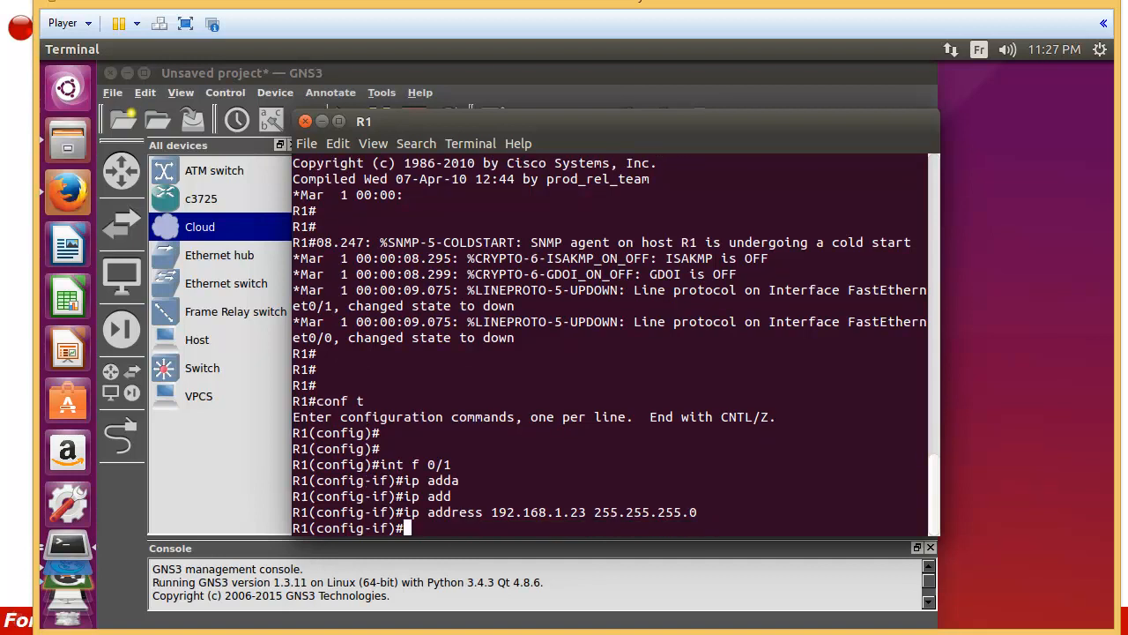
key("Tab")
key("Return")
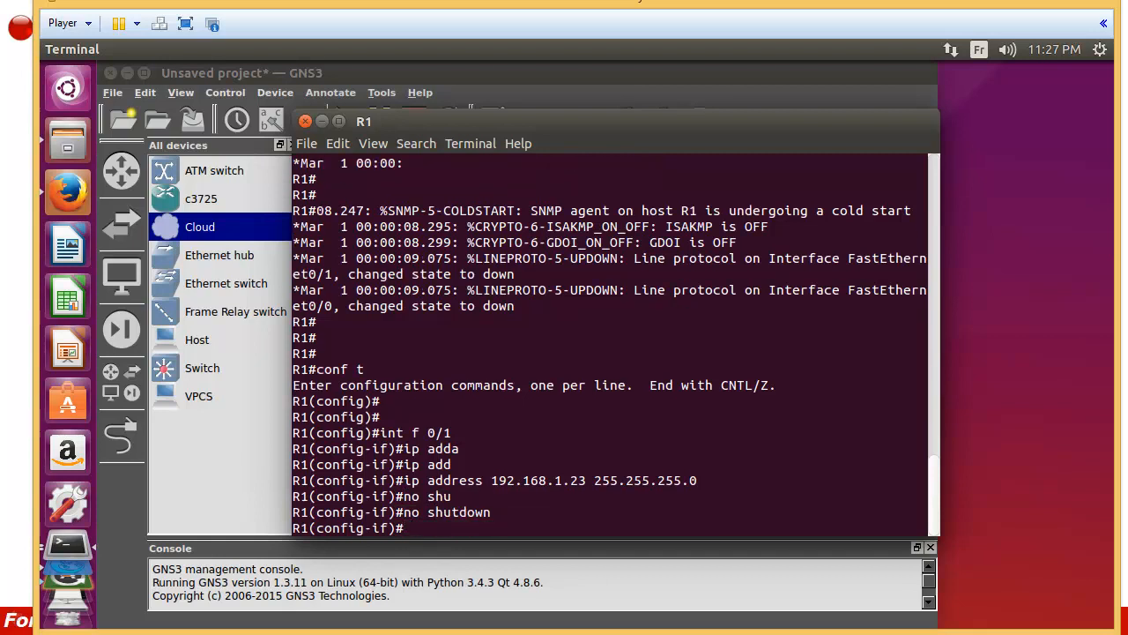
key("Return")
key("Return")
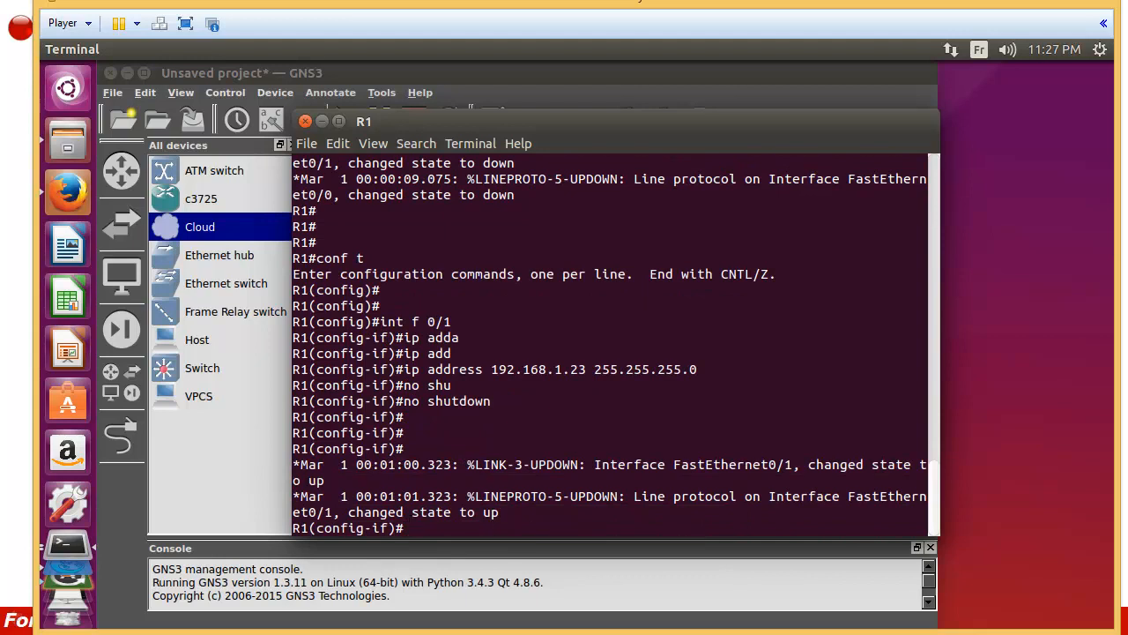
type("ip")
left_click_drag(493, 110, 518, 342)
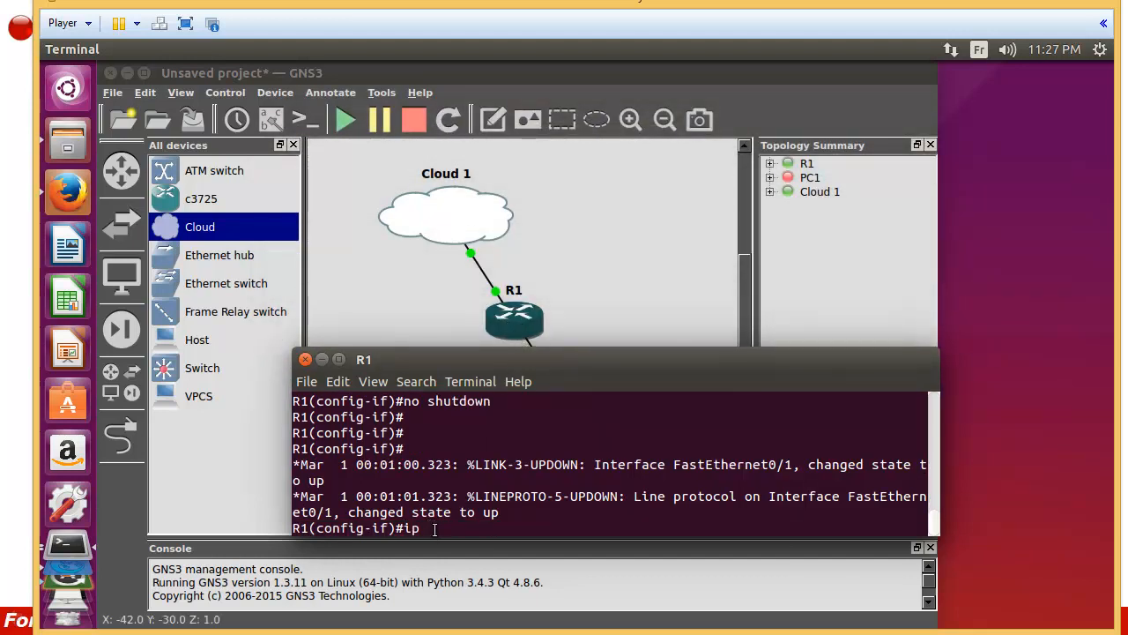
type("nat")
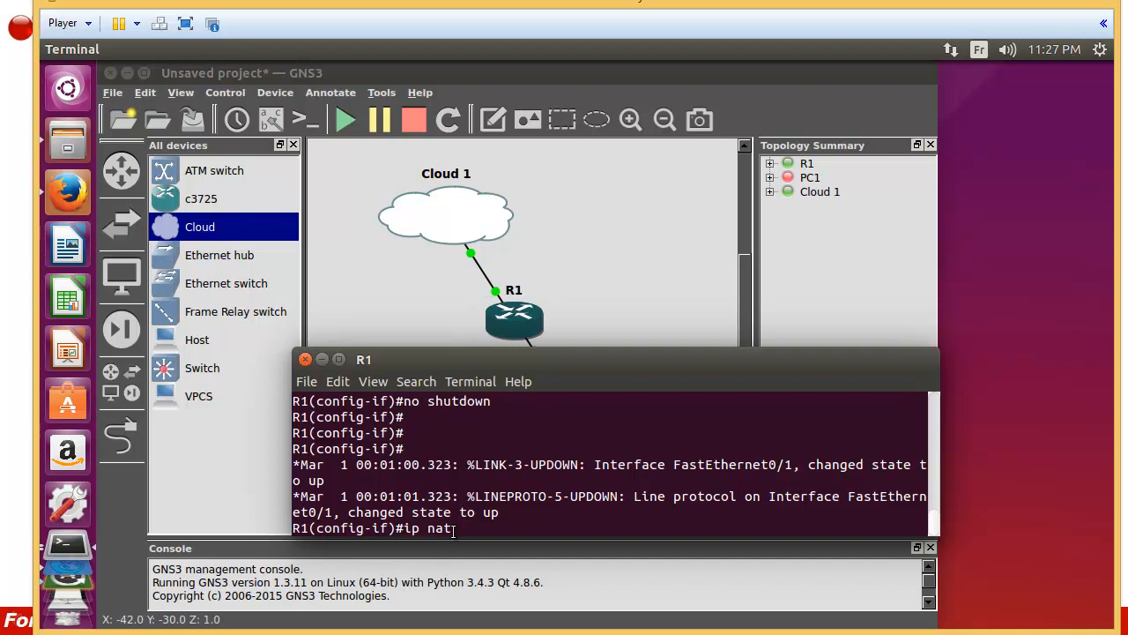
type("outside")
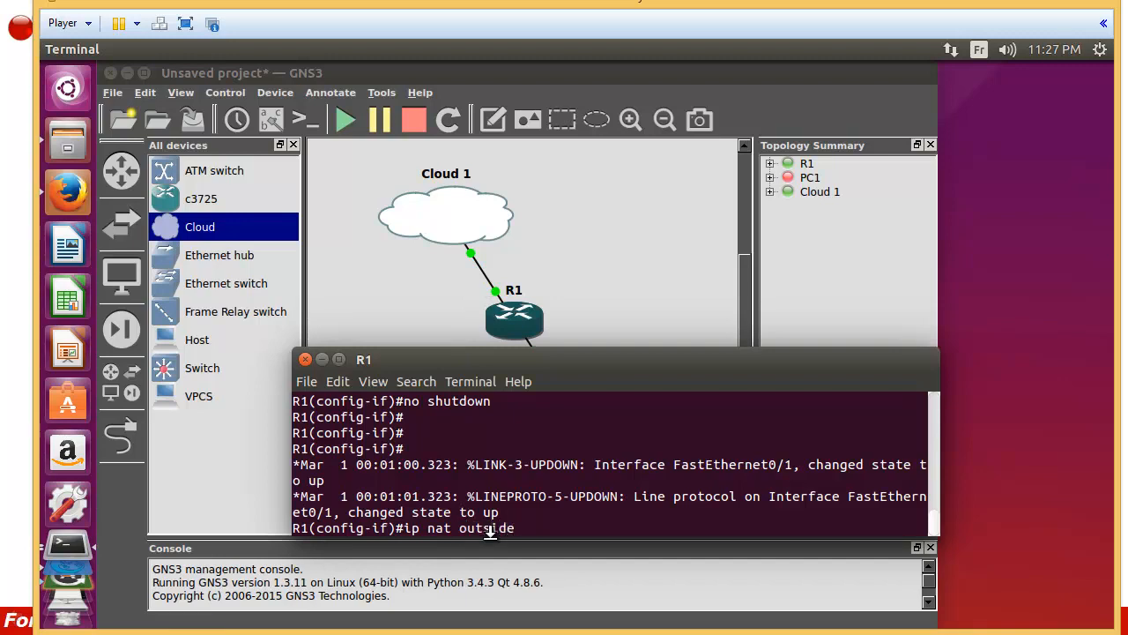
key("Return")
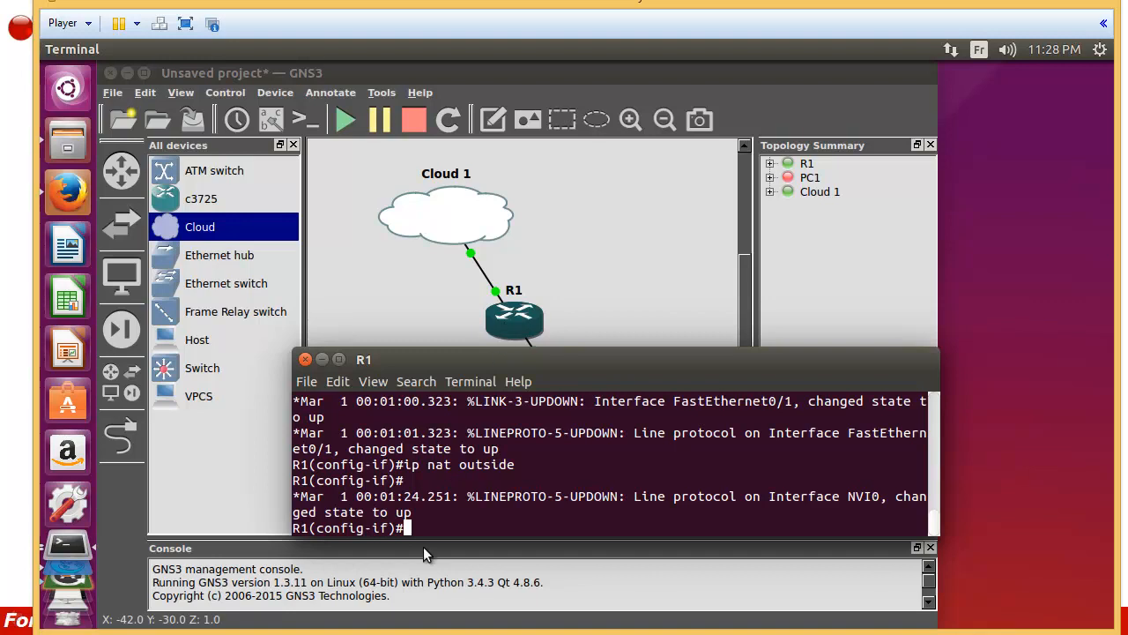
key("Return")
key("Return")
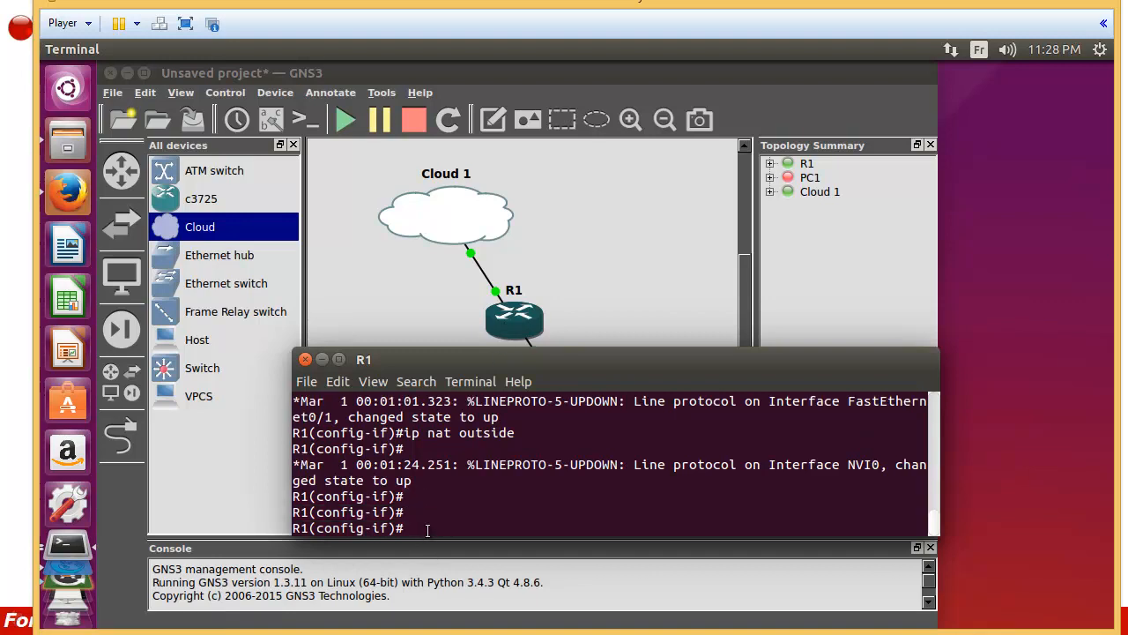
type("exit")
key("Return")
key("Return")
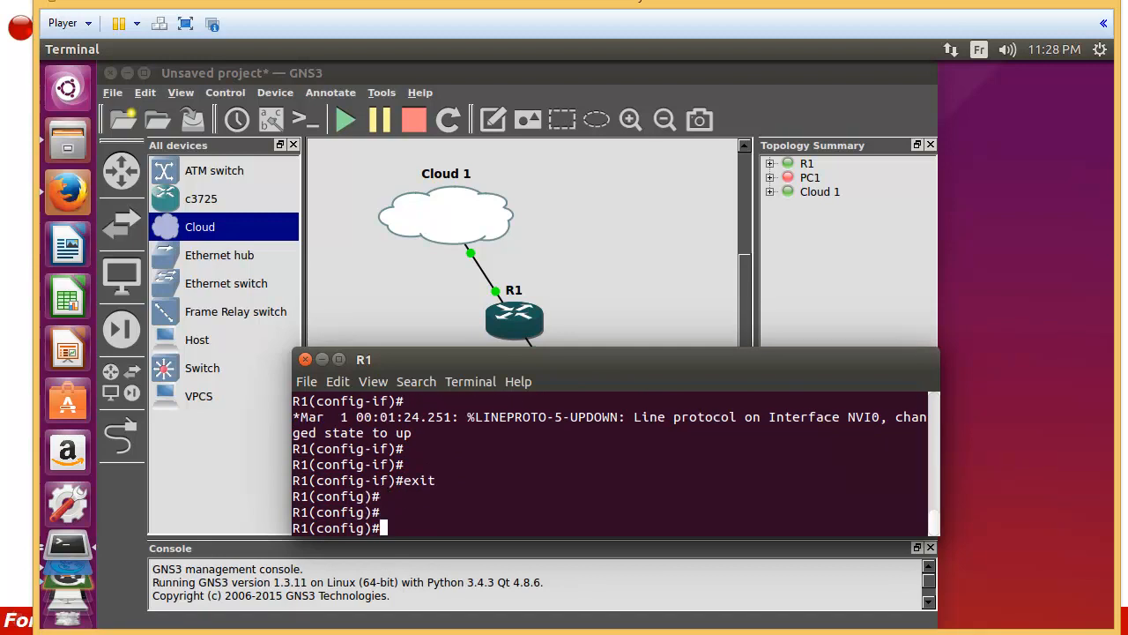
Step: Assign FastEthernet0/0 address 10.0.0.1 255.0.0.0 and bring it up with no shutdown
type("int f 0/0")
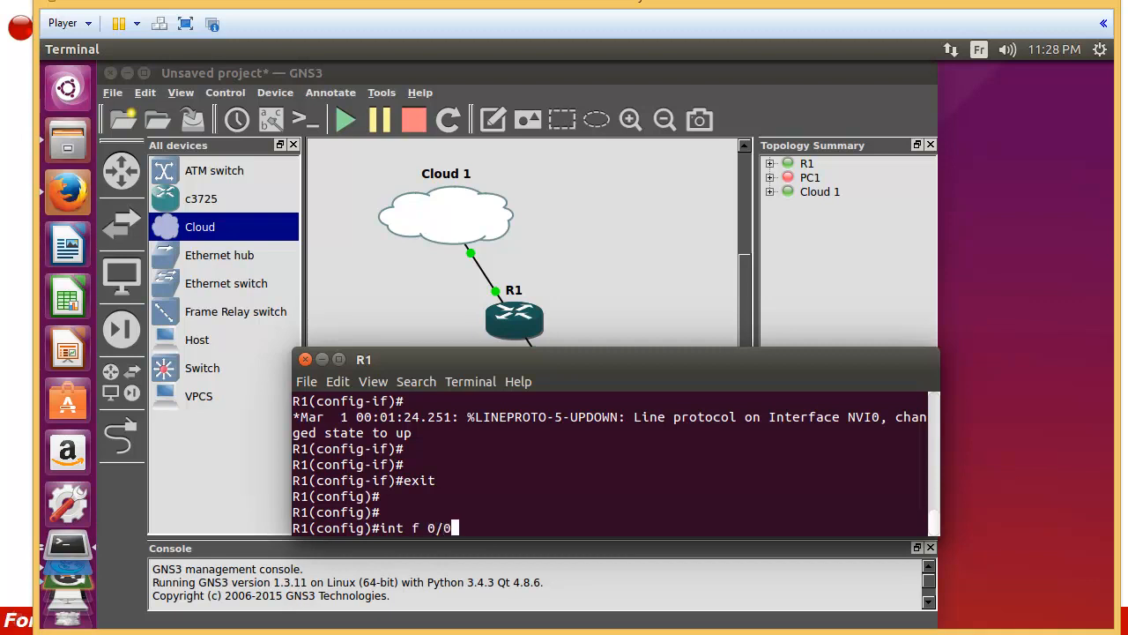
key("Return")
key("Return")
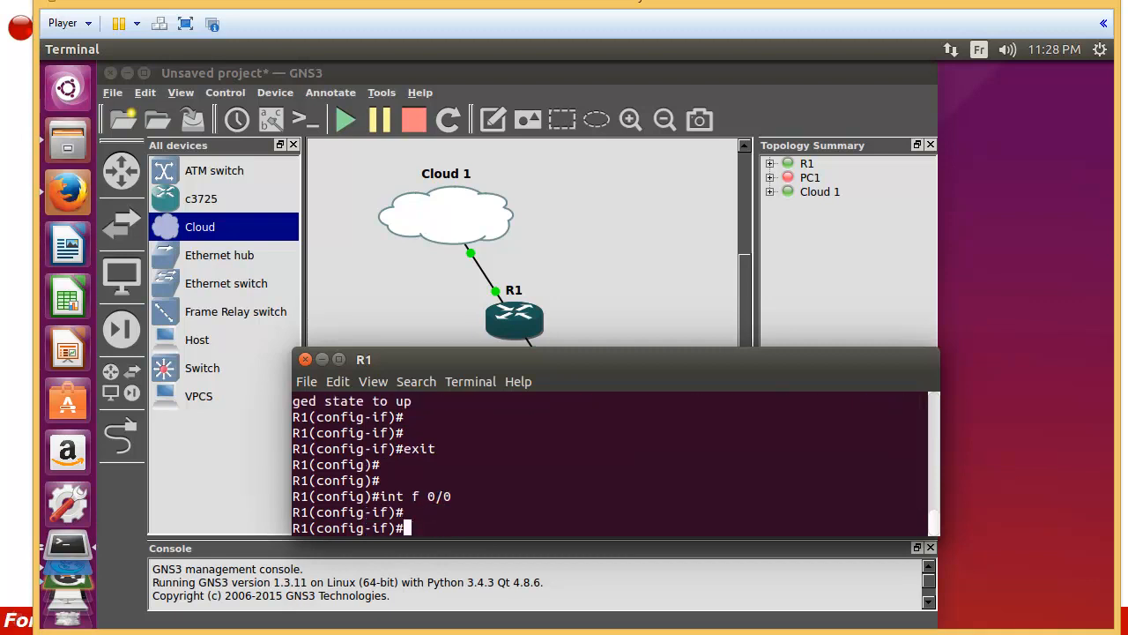
type("ip add")
key("Tab")
type("10.0.0.1 255.0.0.0")
key("Return")
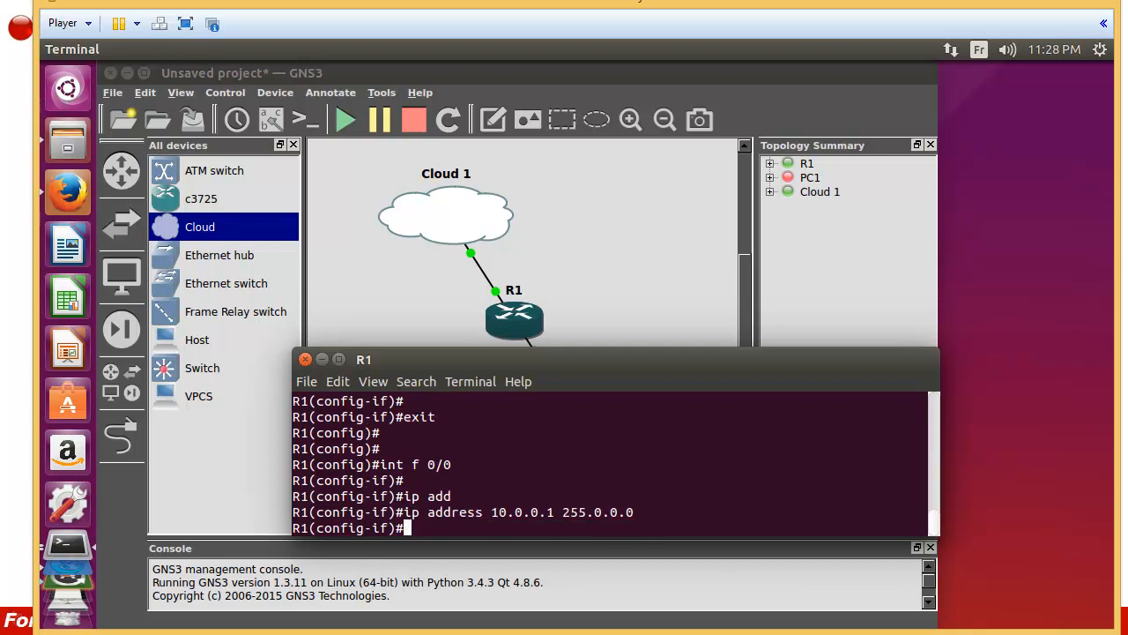
type("no shu")
key("Tab")
key("Return")
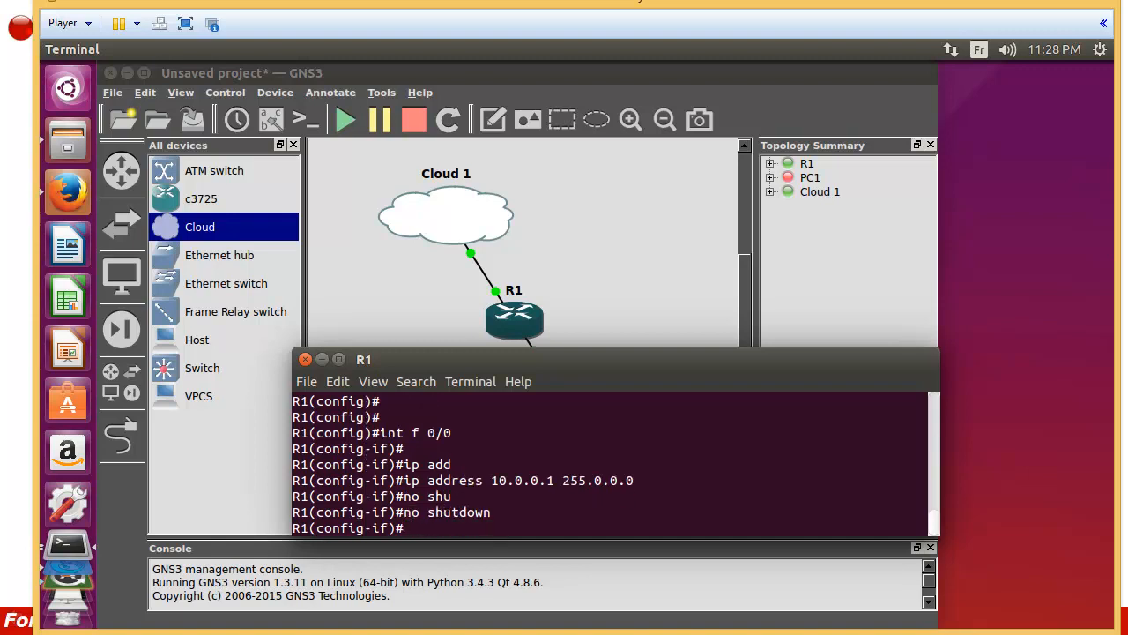
key("Return")
key("Return")
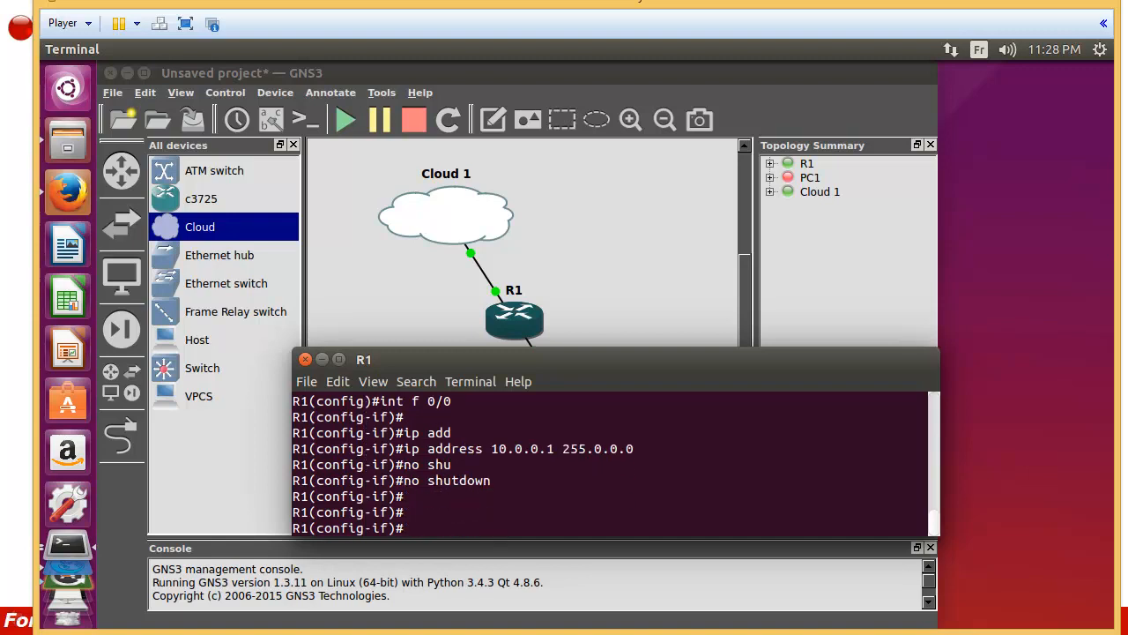
key("Return")
key("Return")
Step: Mark FastEthernet0/0 as 'ip nat inside' and exit back to global configuration
type("i")
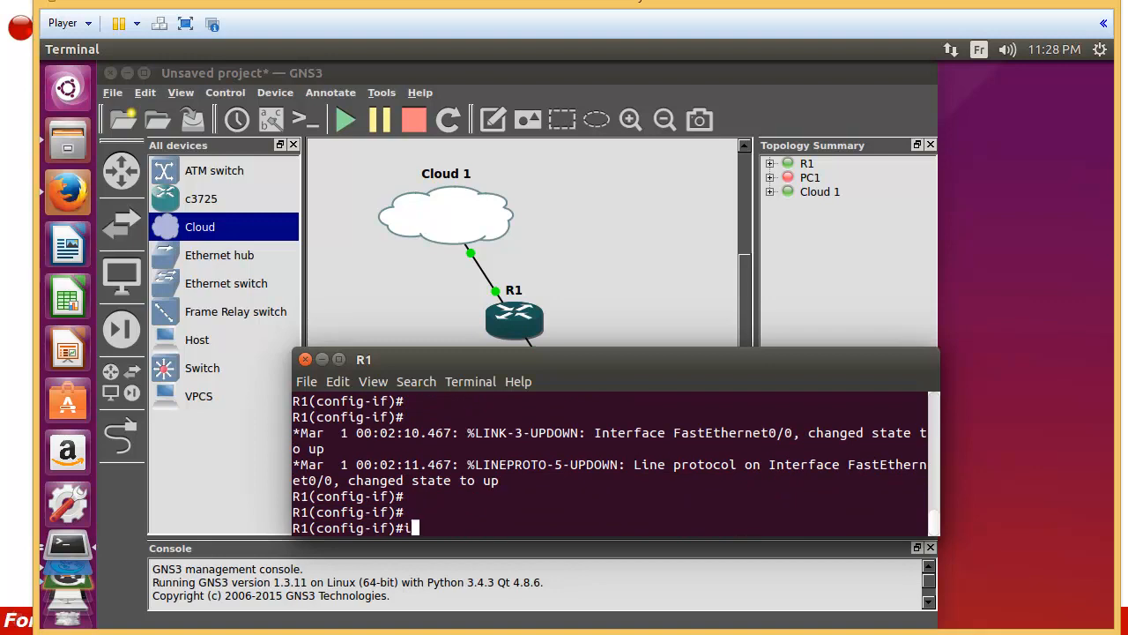
type("p nat ins")
left_click_drag(480, 354, 554, 441)
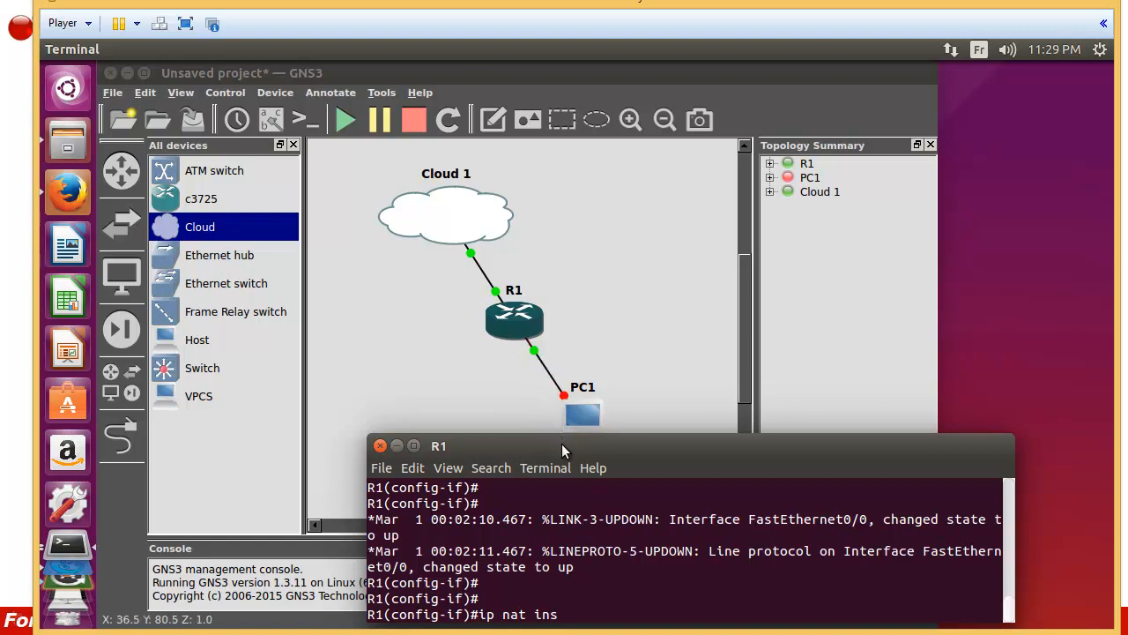
left_click_drag(561, 443, 463, 278)
type("ide")
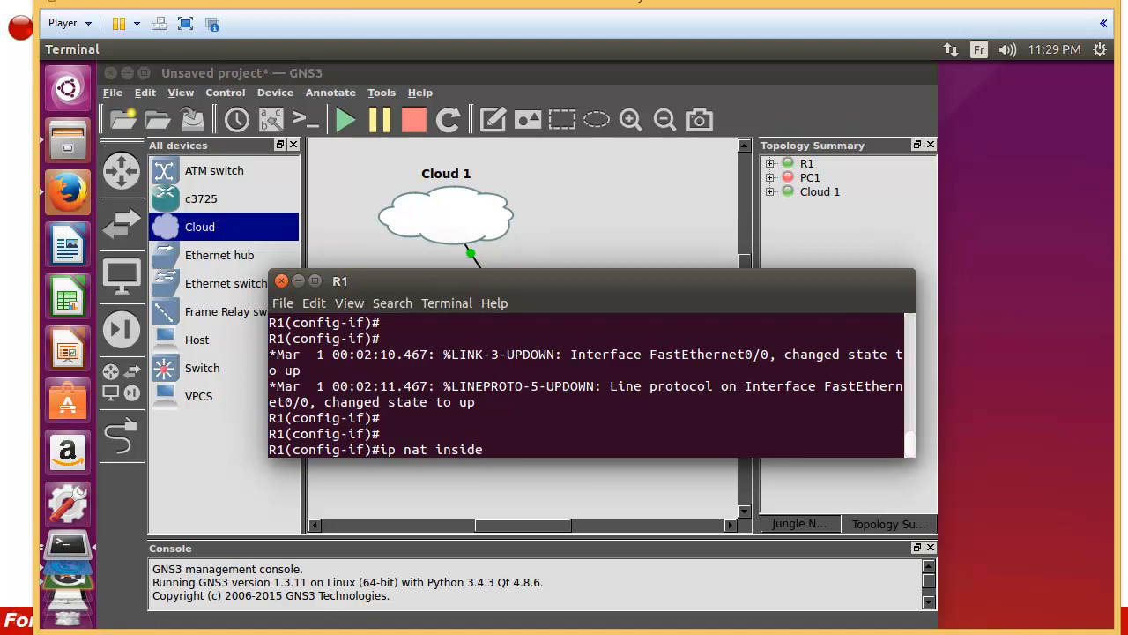
key("Return")
key("Return")
key("Return")
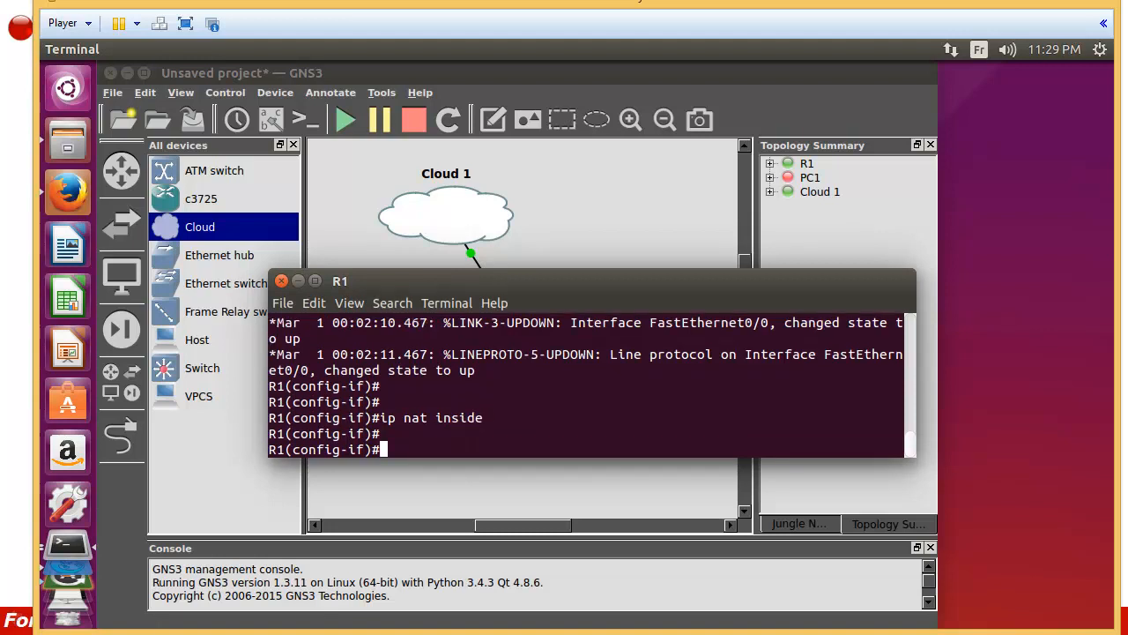
type("exit")
key("Return")
key("Return")
key("Return")
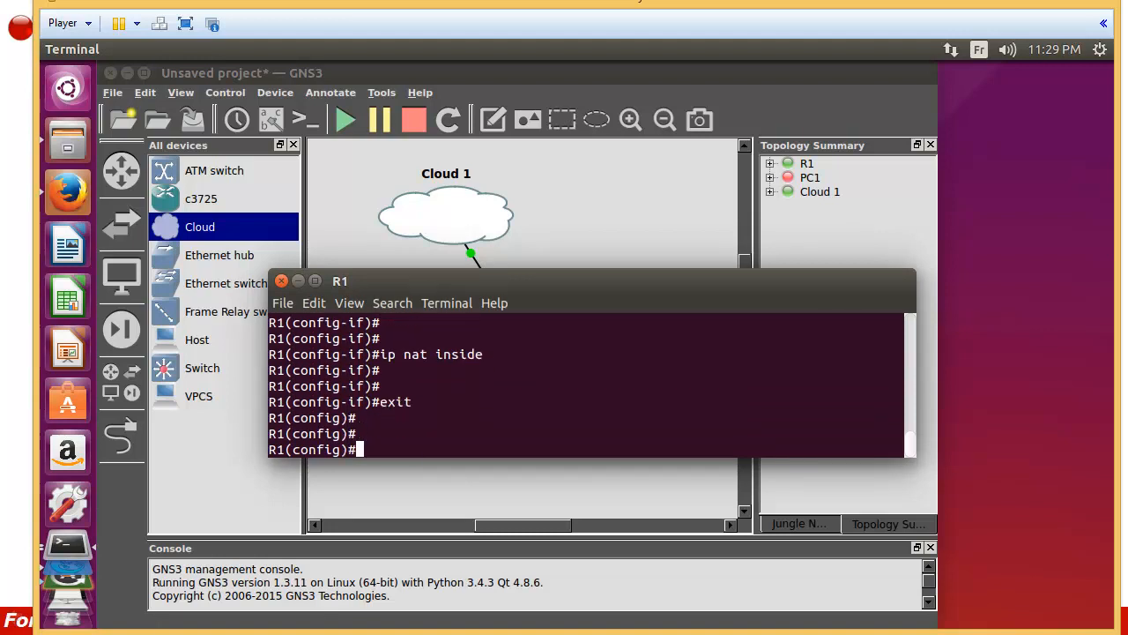
Step: Add a default route 0.0.0.0 0.0.0.0 via 192.168.1.1 on R1
type("ip route")
key("Tab")
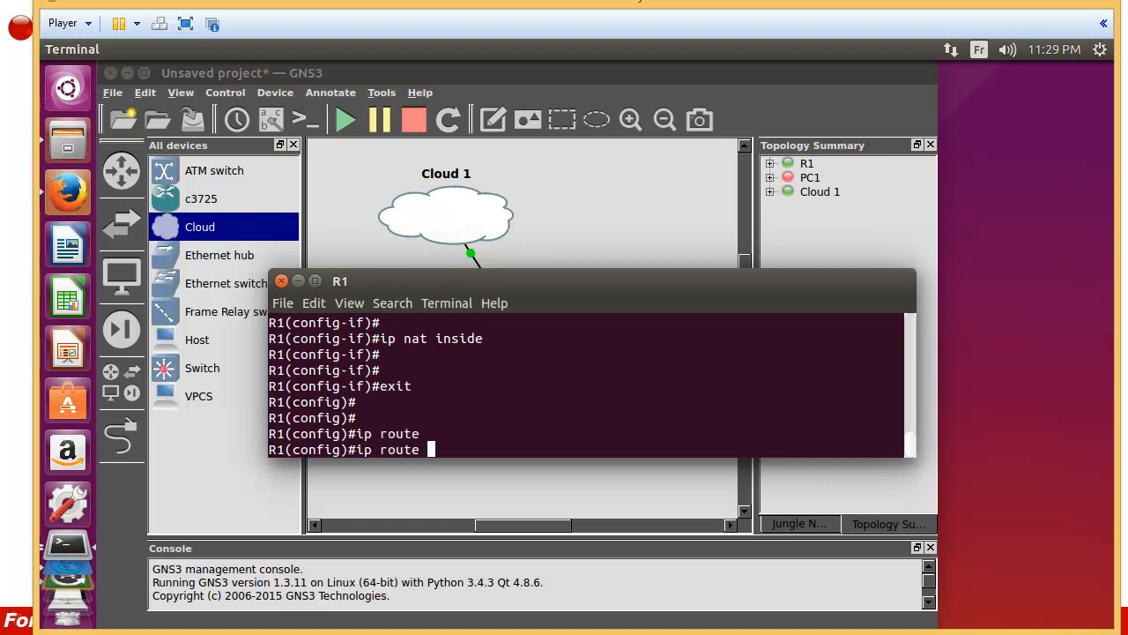
type("0.0.0.0 ")
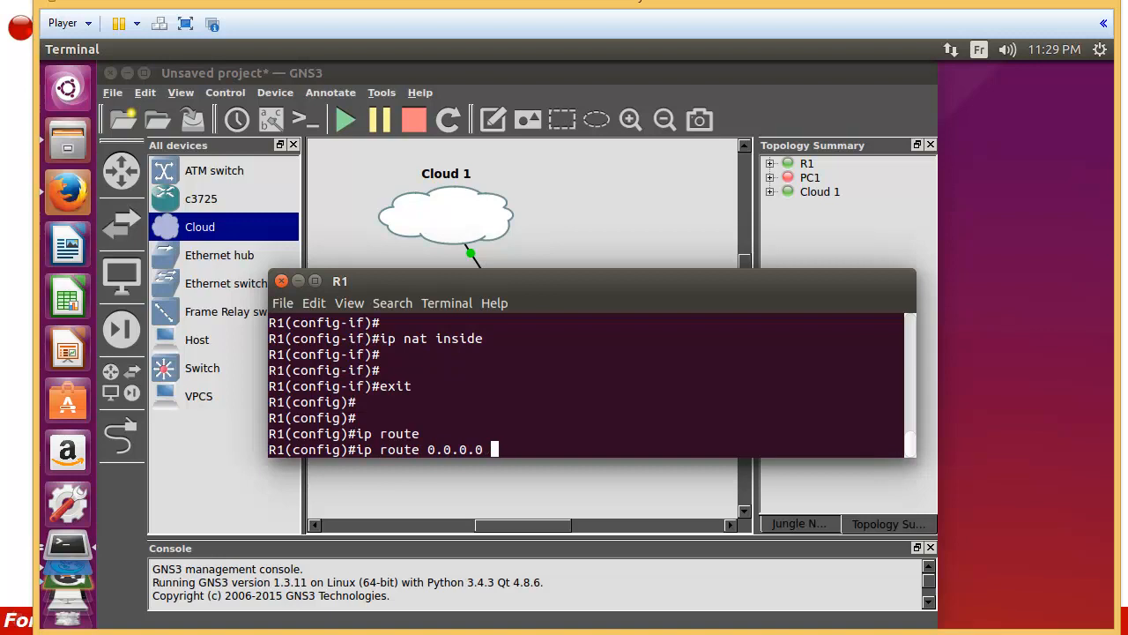
type("0.0.0.0 192.168.1.1")
left_click_drag(554, 449, 643, 449)
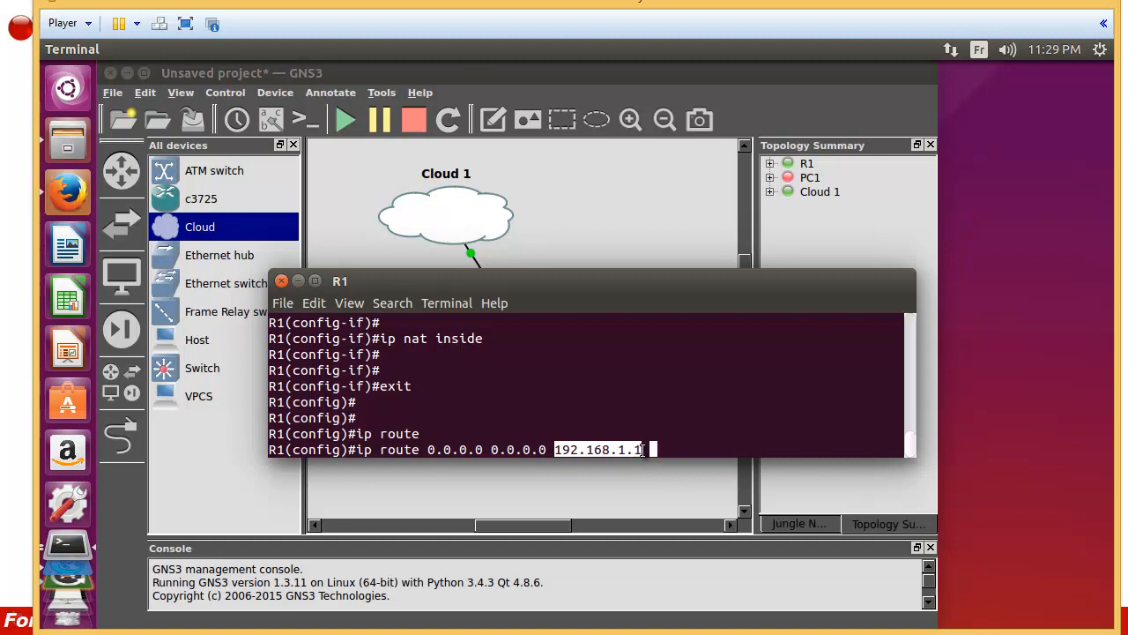
key("Return")
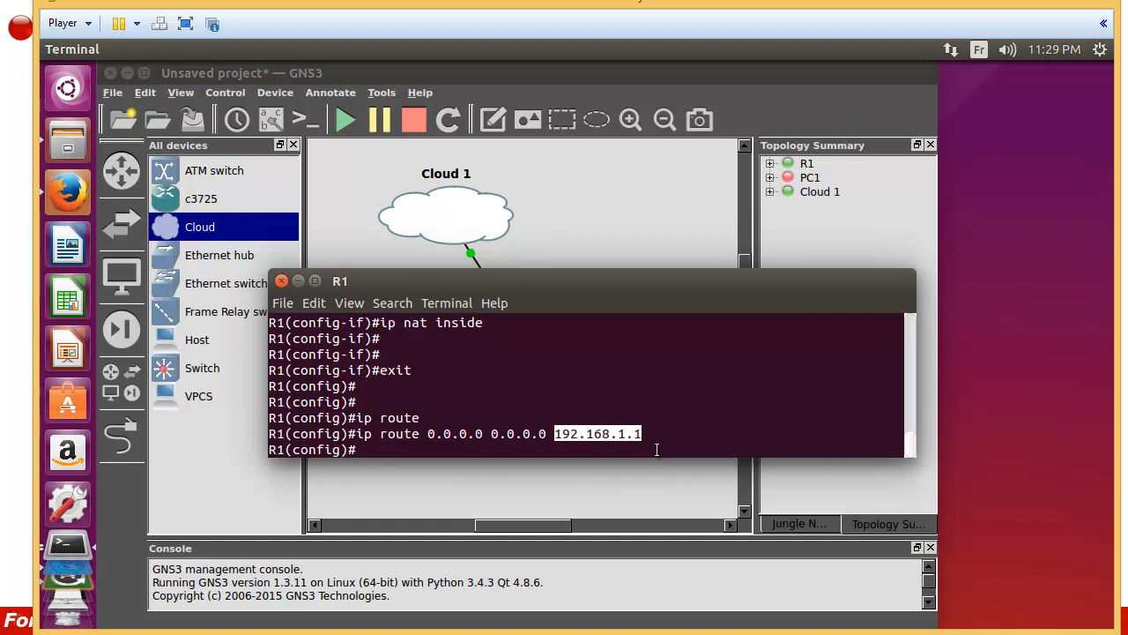
Step: Create access-list 1 permitting 10.0.0.0 0.255.255.255
type("lis")
key("Tab")
key("BackSpace")
key("BackSpace")
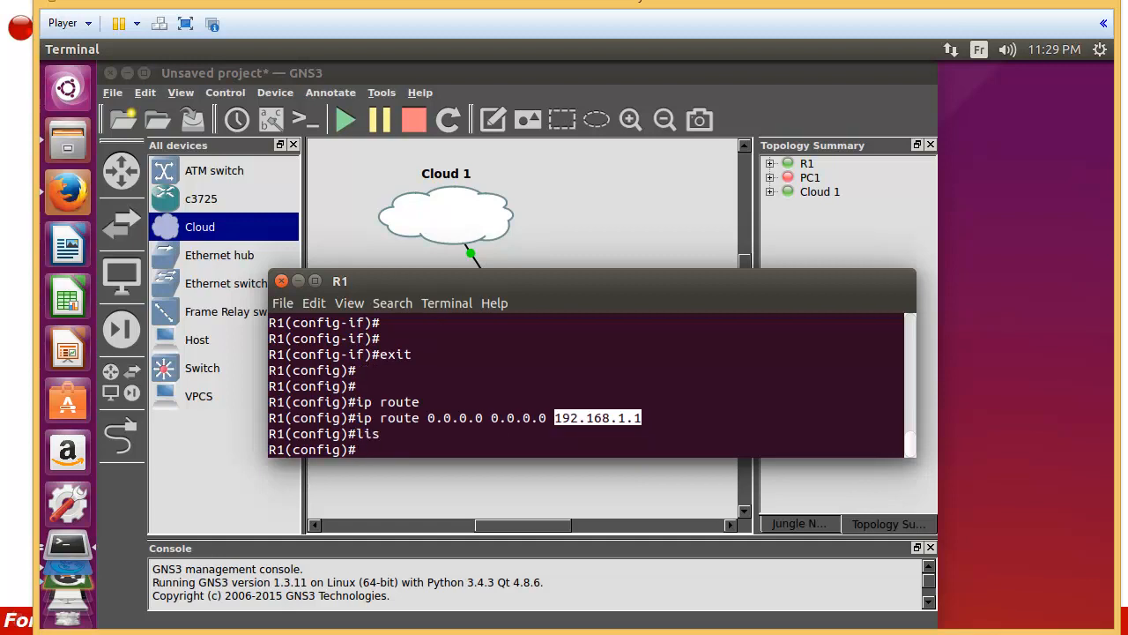
type("acc")
key("Tab")
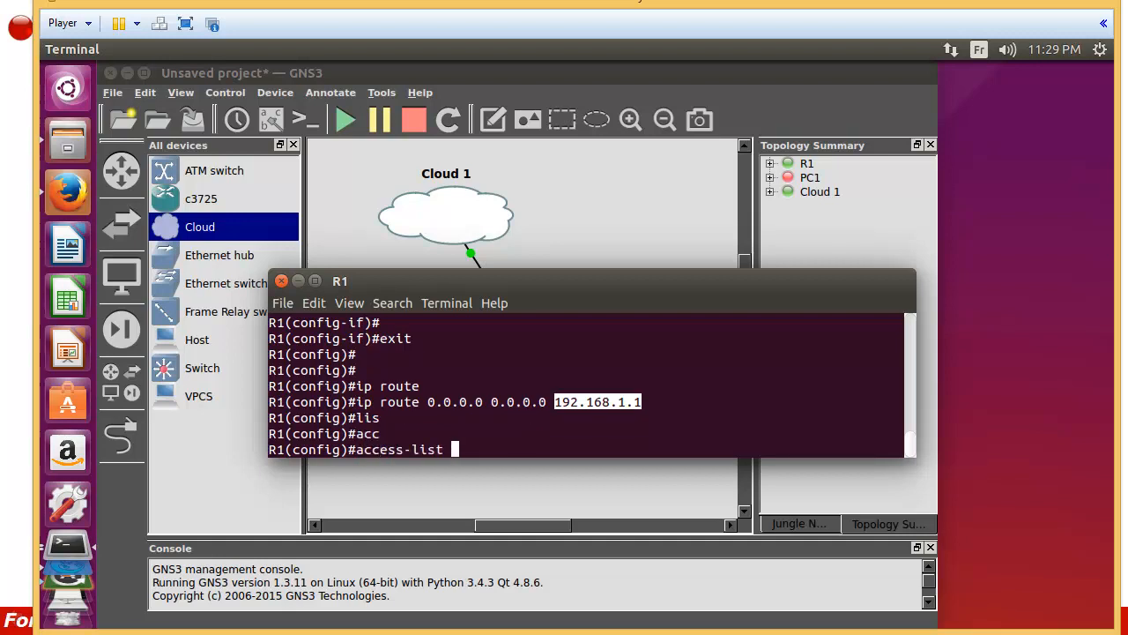
type("1")
type("per")
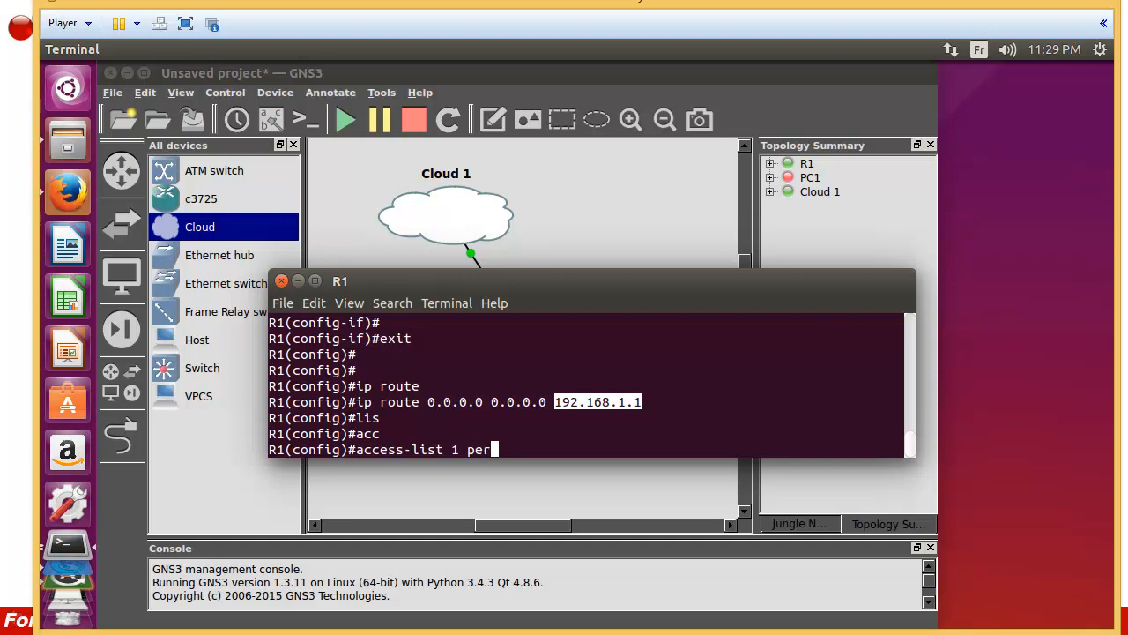
key("Tab")
type("10.")
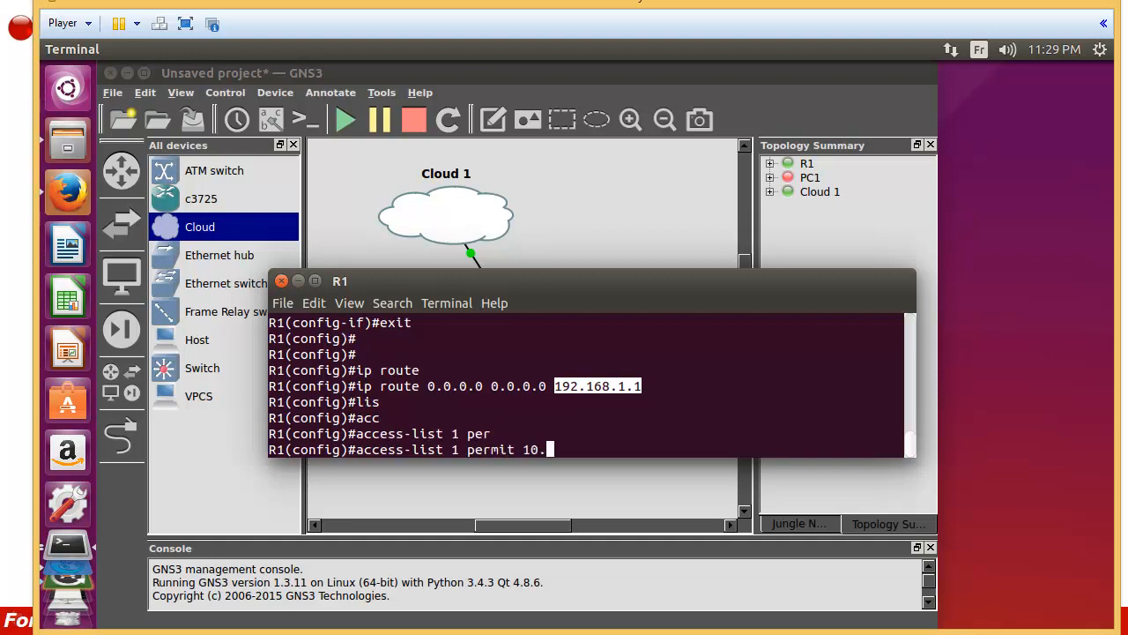
type("0.0.0 0.255.255.255")
key("Return")
Step: Enable 'ip nat inside source list 1 interface f 0/1 overload' and exit
type("ip nat ")
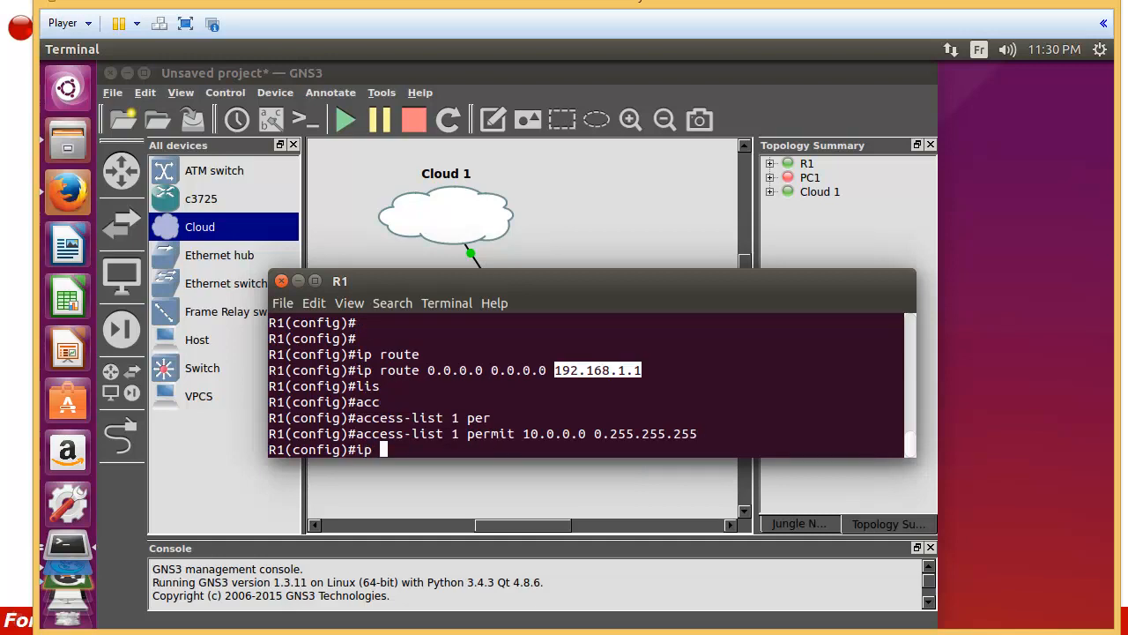
type("in")
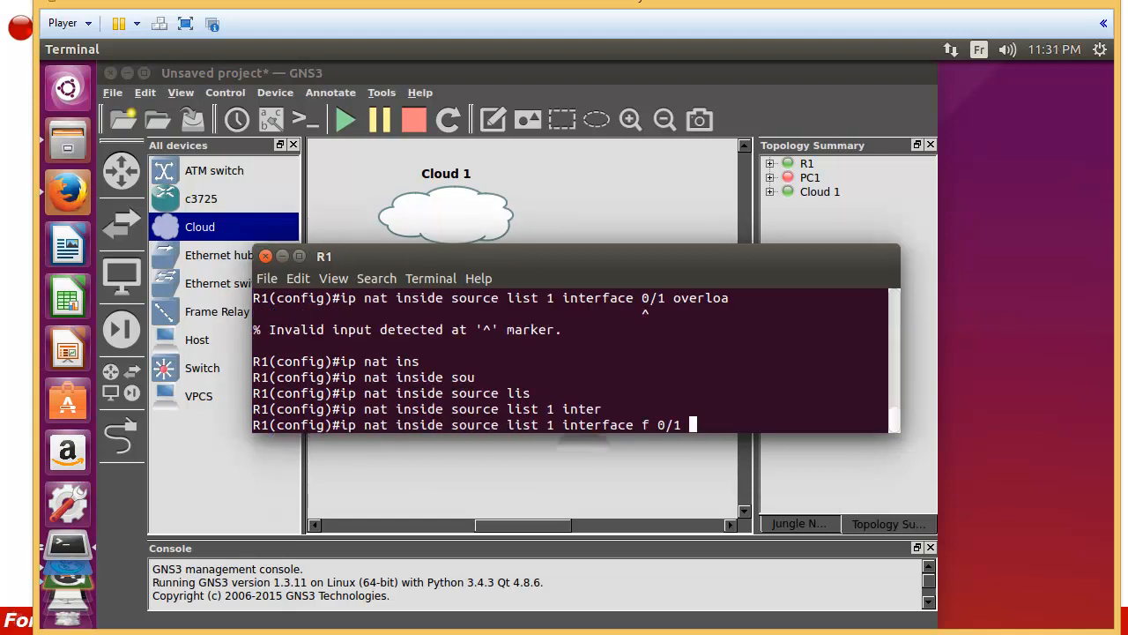
key("Left")
key("Left")
key("Left")
key("Left")
key("Left")
key("Right")
key("Right")
key("Right")
key("Right")
key("Right")
key("Right")
type("over")
key("Tab")
key("Return")
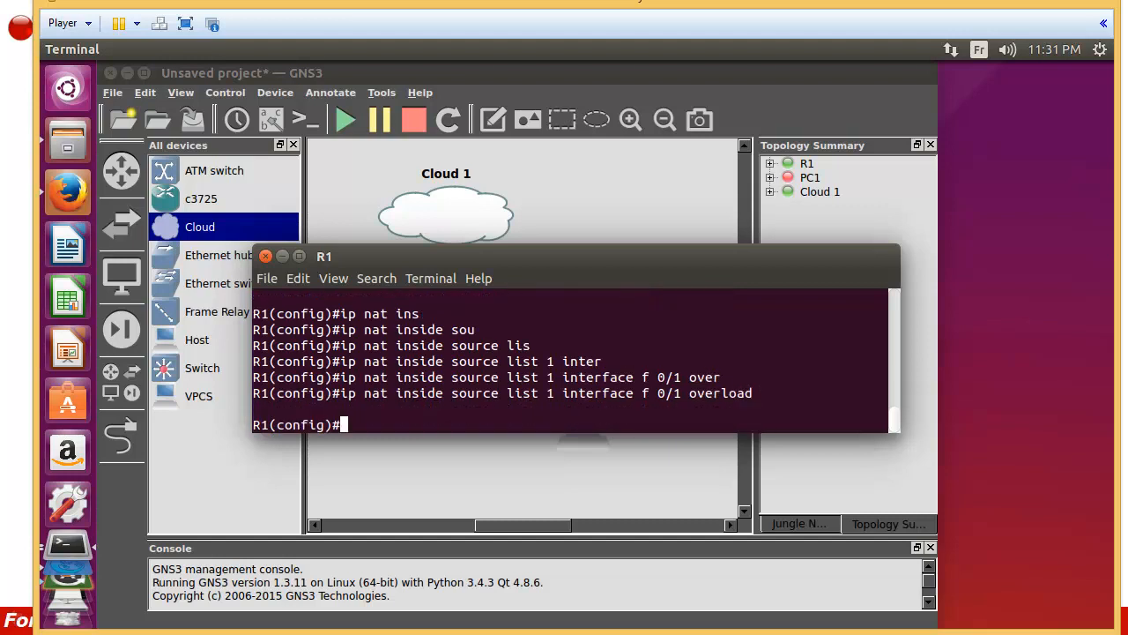
key("Return")
key("Return")
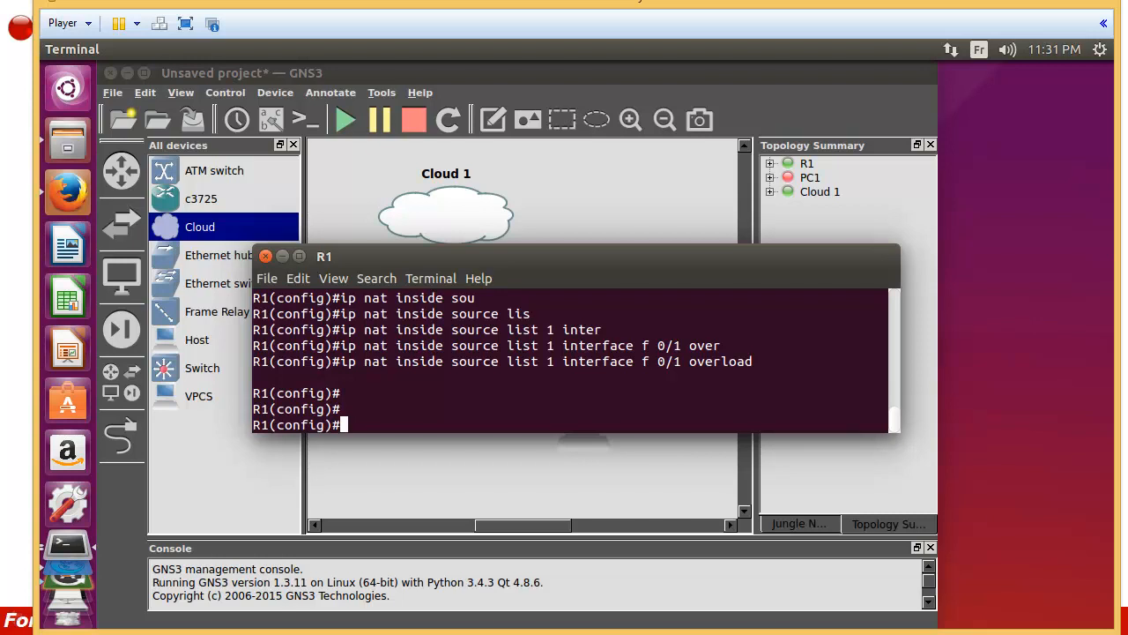
type("exit")
Step: Leave configuration mode and ping 192.168.1.1 from R1, getting 80 percent (4/5) replies
key("Return")
key("Return")
key("Return")
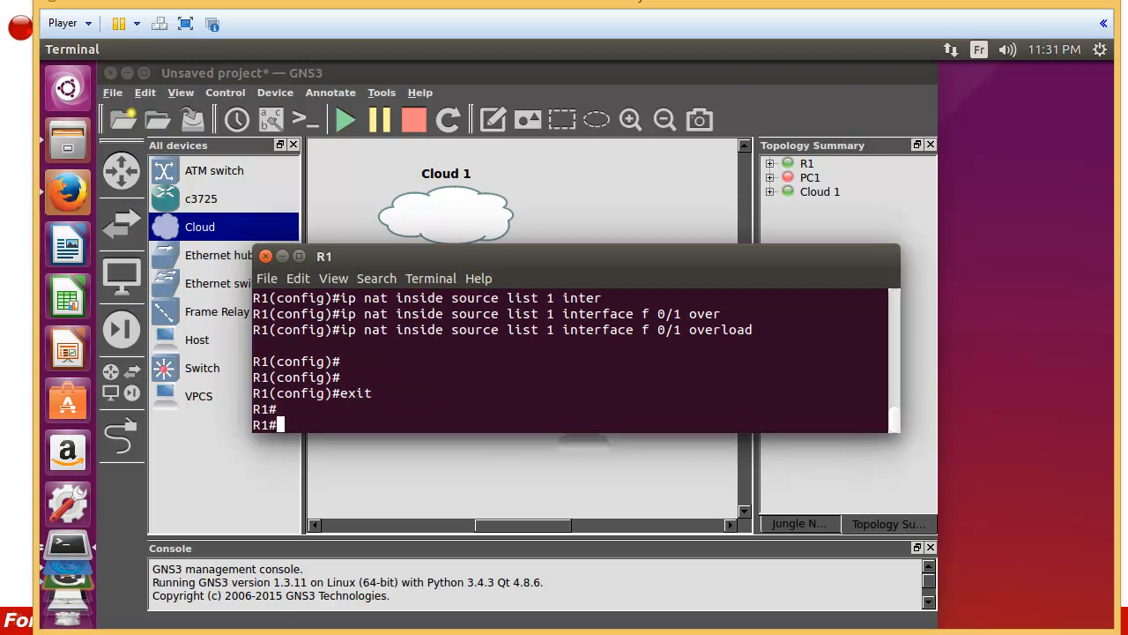
type("ping")
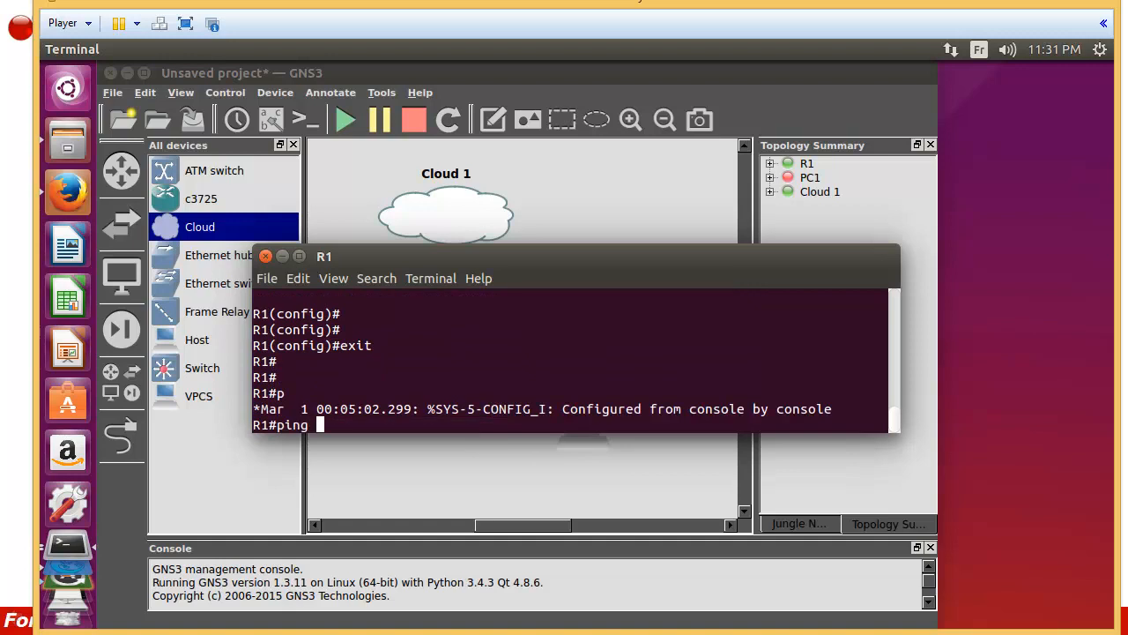
type(" 192.168.1.1")
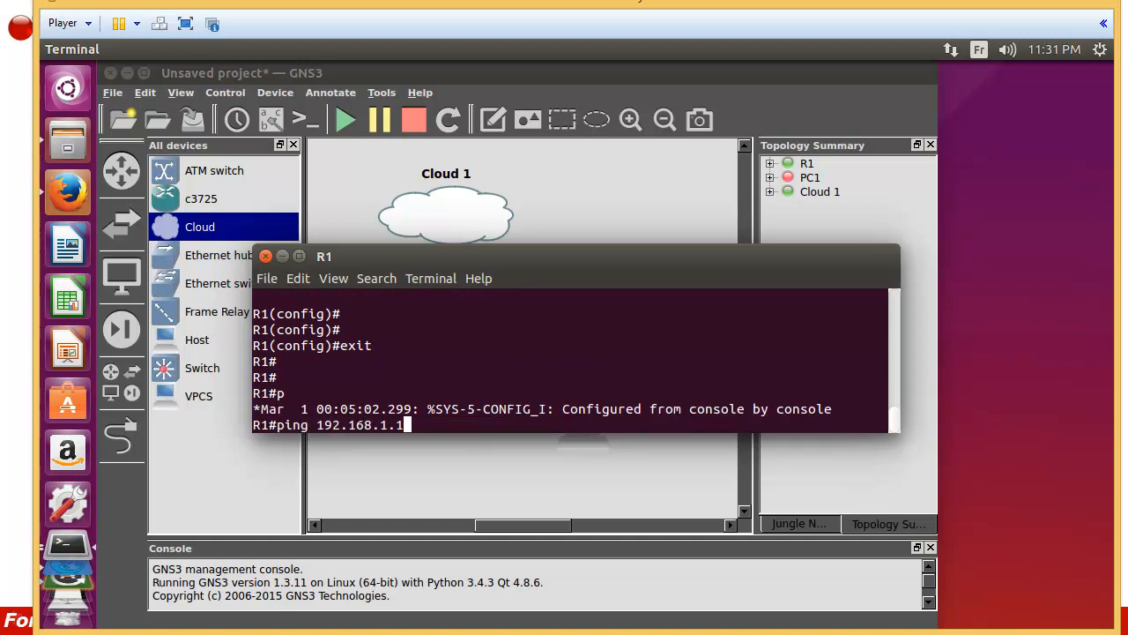
key("Return")
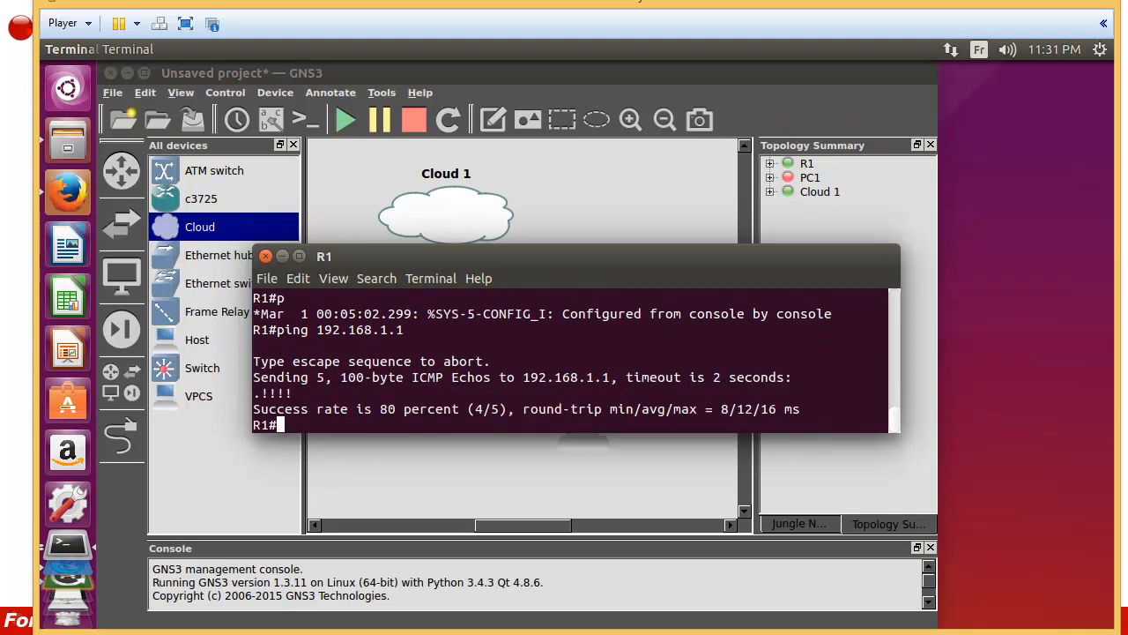
key("Return")
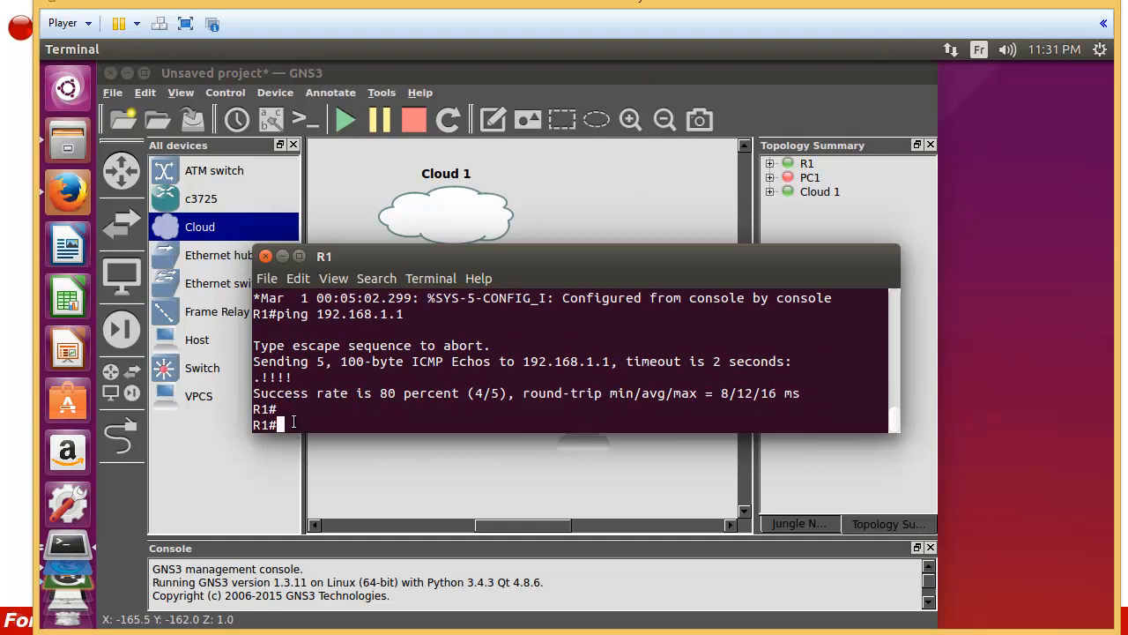
key("Return")
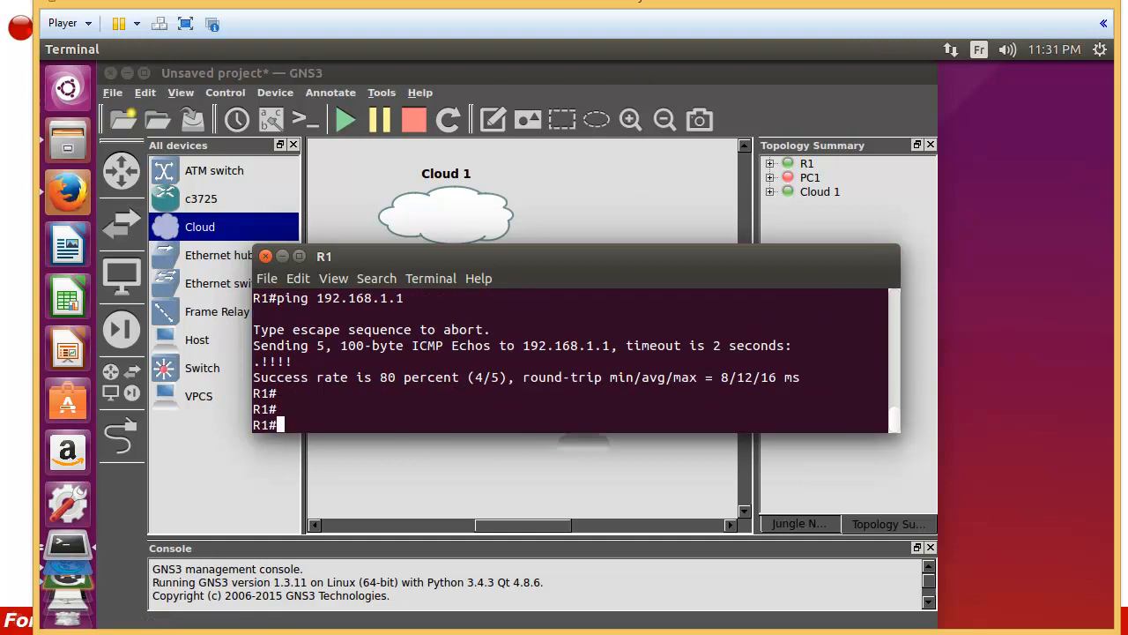
Step: Start the PC1 virtual PC and open its console
left_click(391, 509)
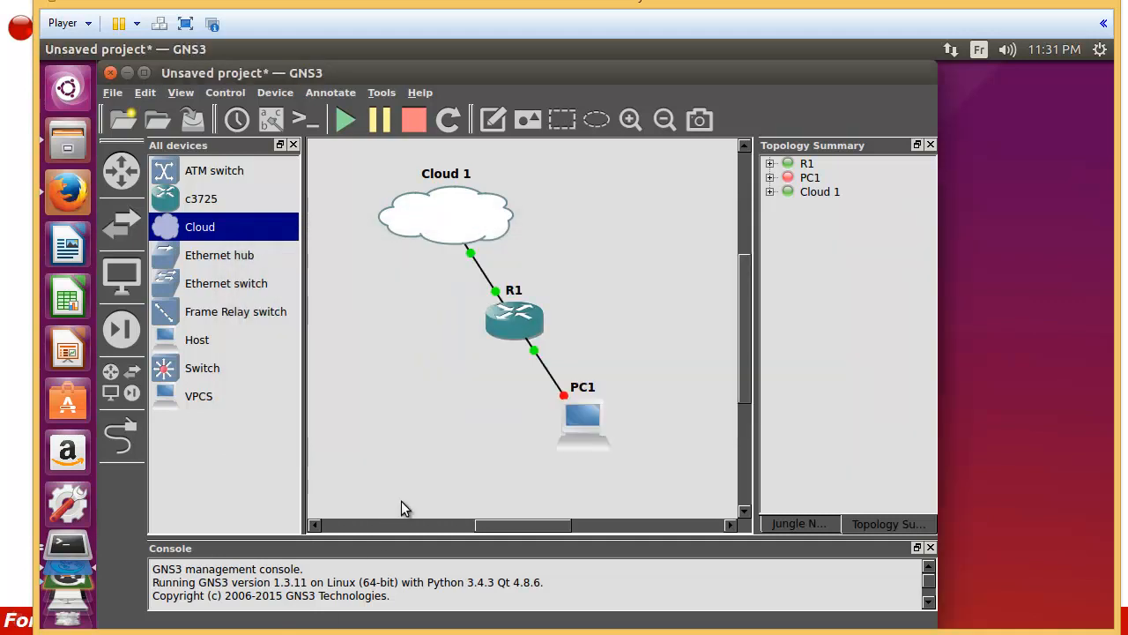
right_click(573, 427)
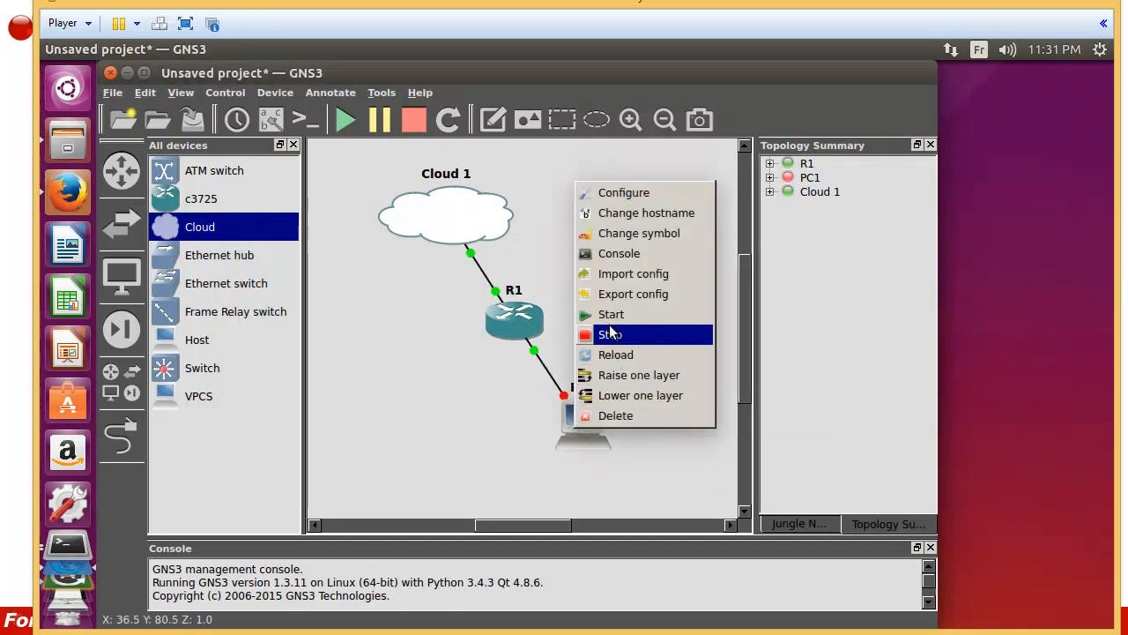
left_click(599, 328)
right_click(573, 404)
left_click(593, 233)
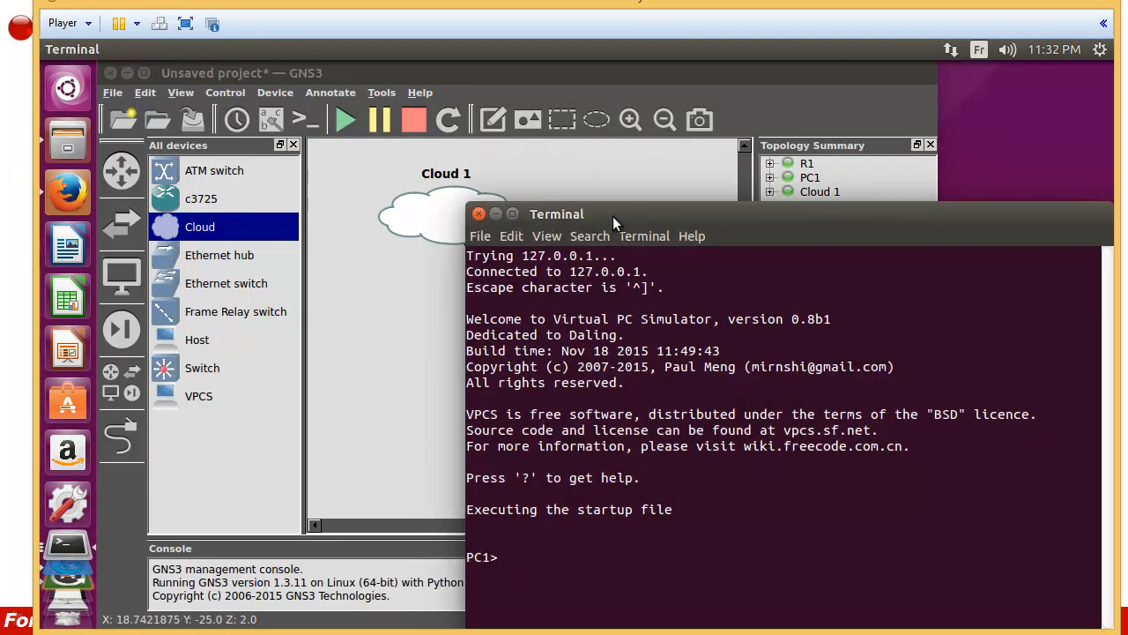
left_click_drag(612, 216, 483, 124)
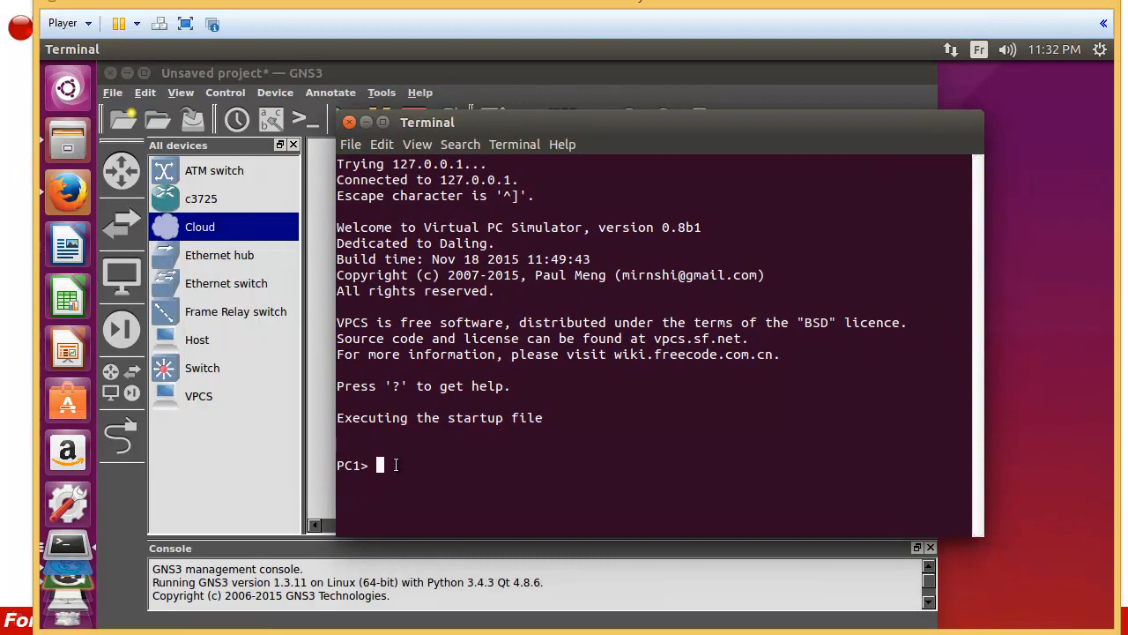
Step: Configure PC1 with 'ip 10.0.0.2 8 10.0.0.1' for address 10.0.0.2/8 and gateway 10.0.0.1
type("ip 10.0.0.2 8 10.0.0.1")
key("Return")
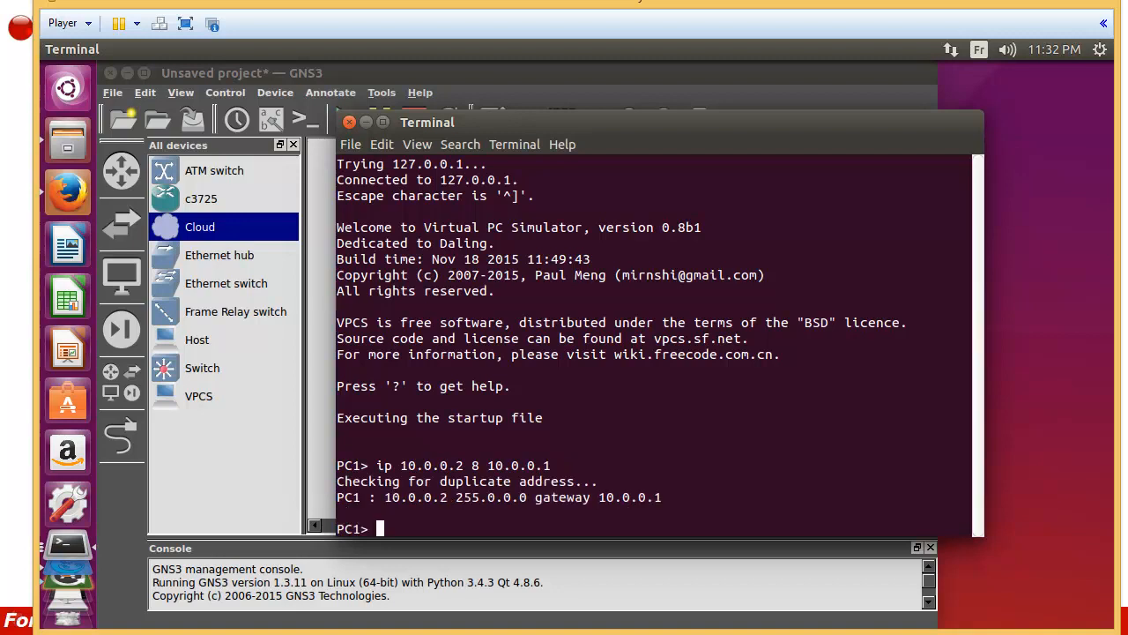
key("Return")
key("Return")
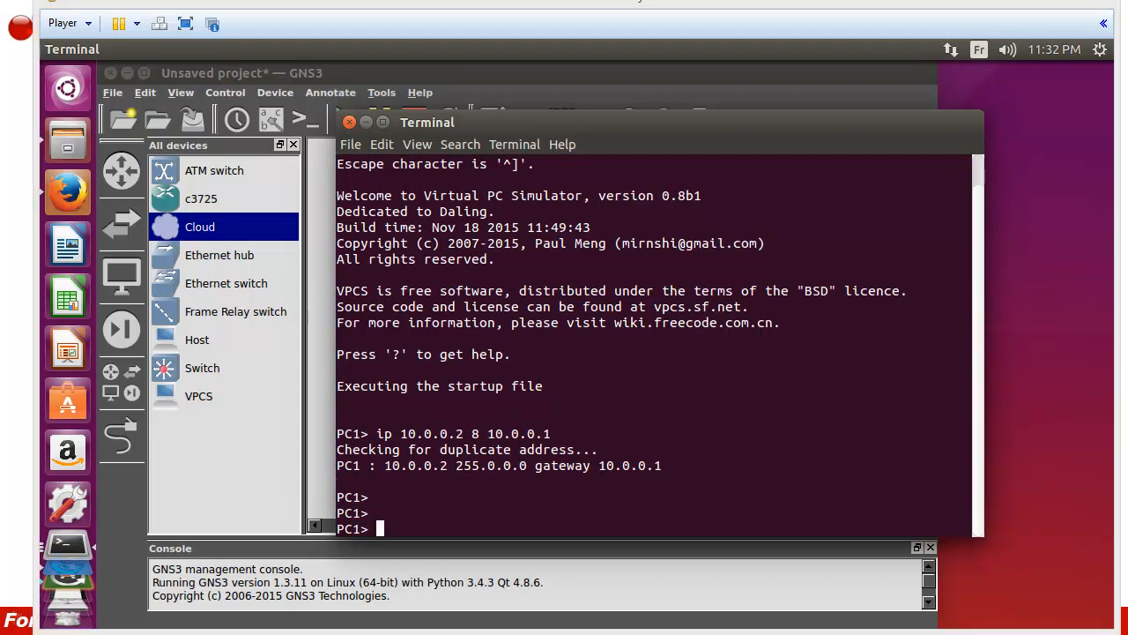
key("alt+Tab")
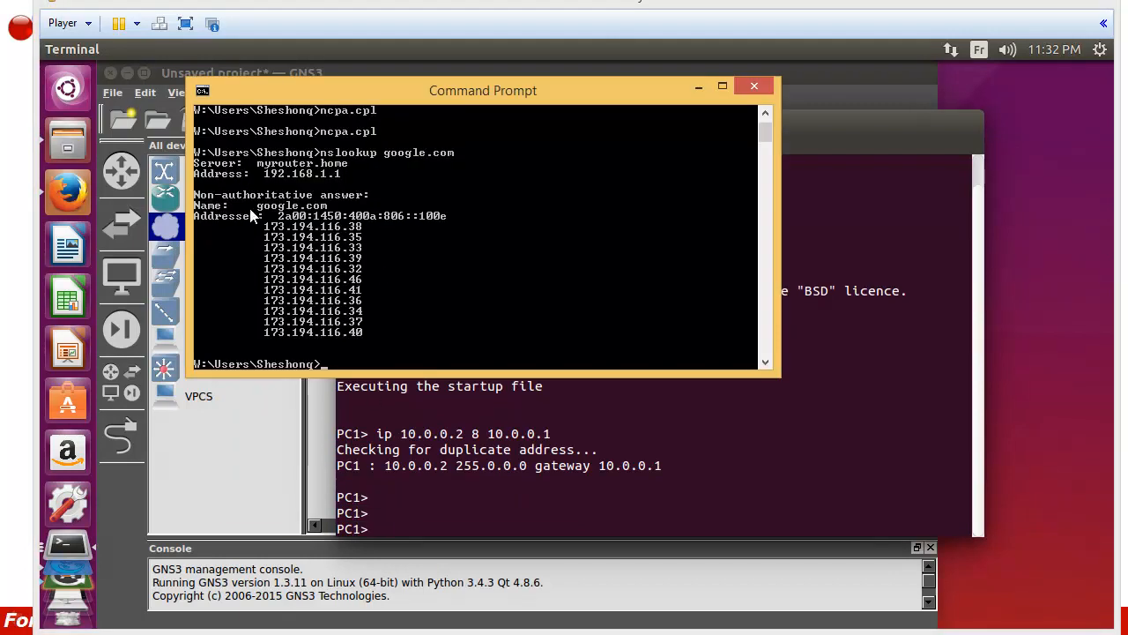
Step: Copy the google.com address 173.194.116.38 from the Command Prompt's nslookup output
left_click(202, 91)
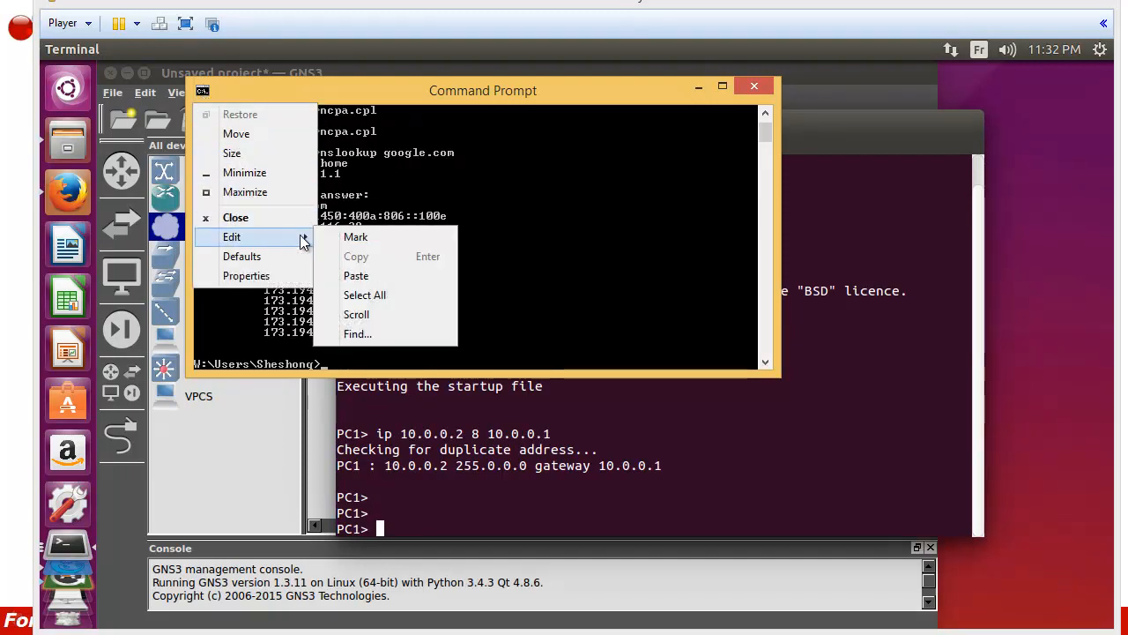
left_click(335, 236)
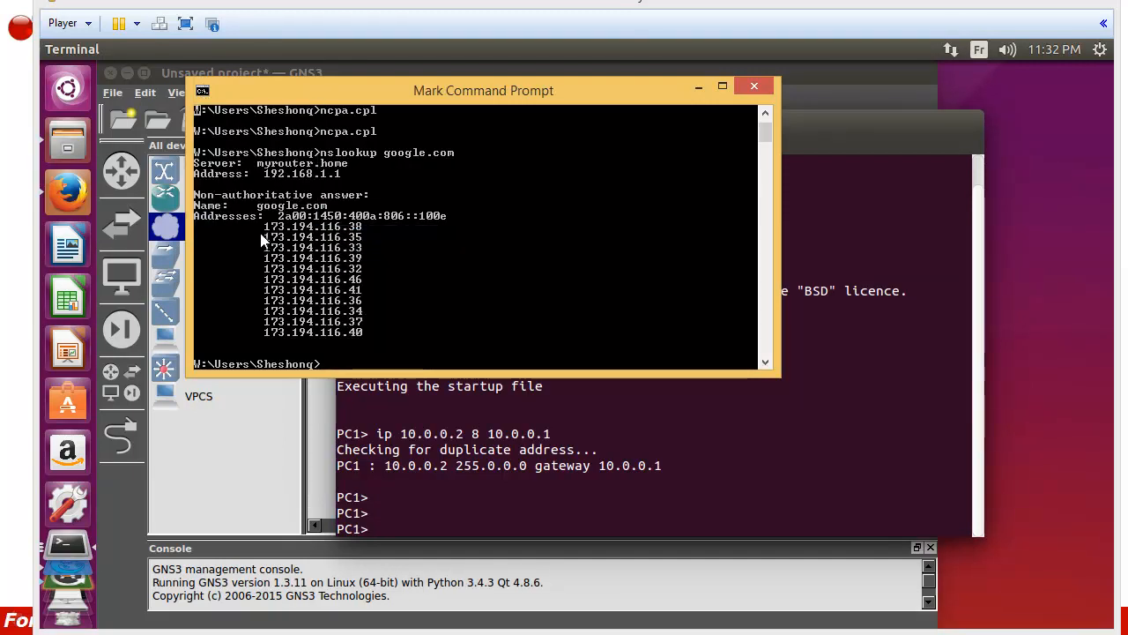
left_click_drag(260, 227, 350, 229)
key("Return")
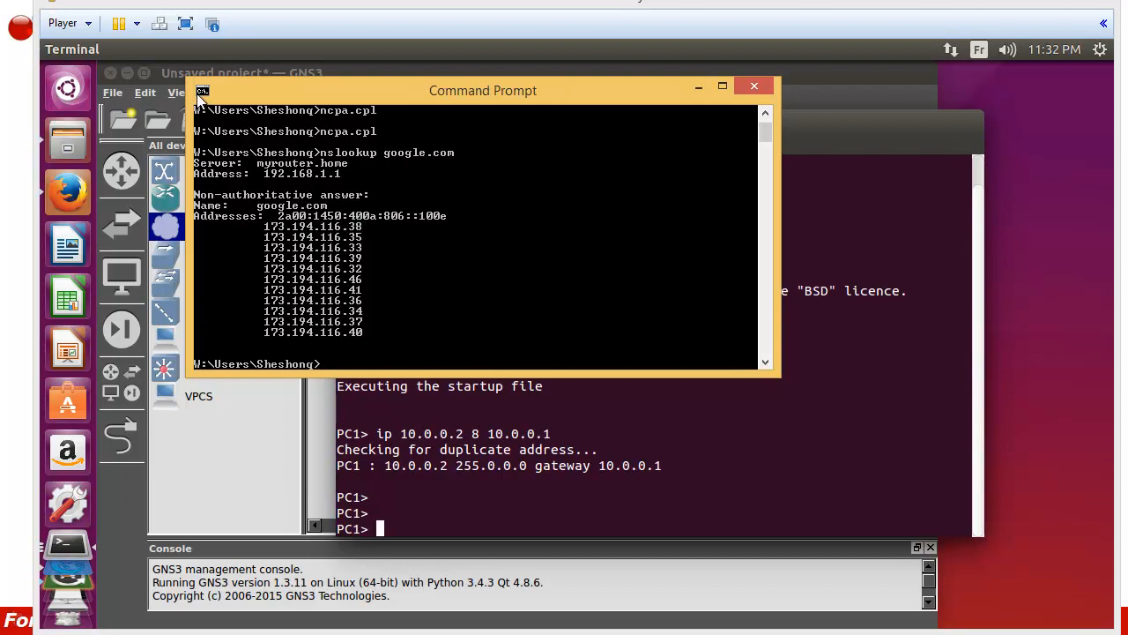
left_click(202, 92)
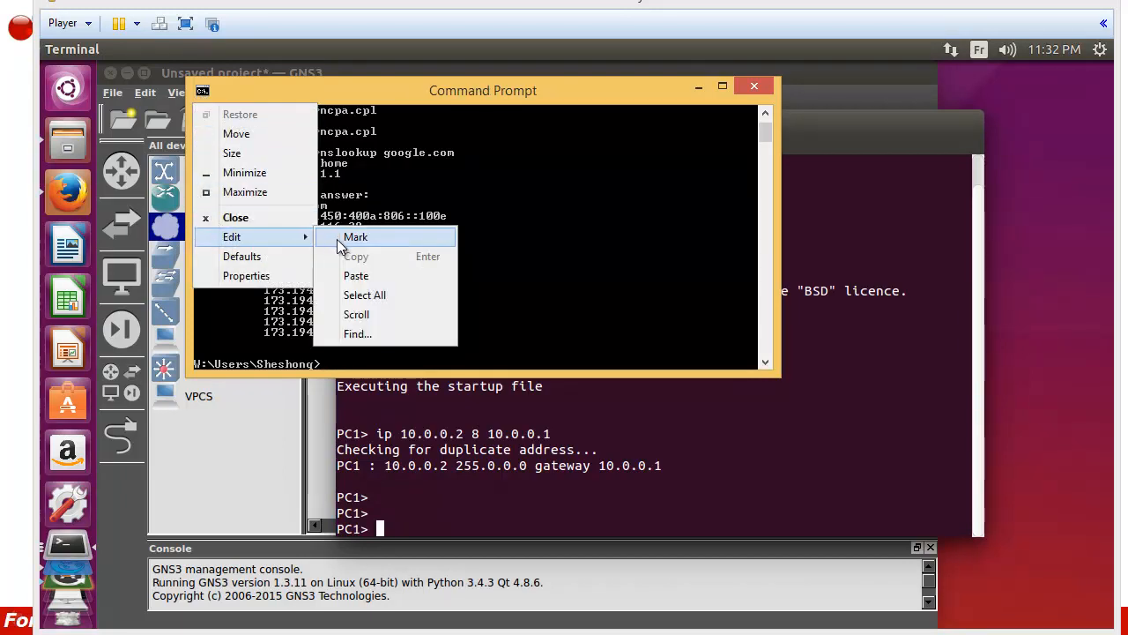
left_click(309, 232)
left_click_drag(265, 229, 369, 231)
left_click(202, 92)
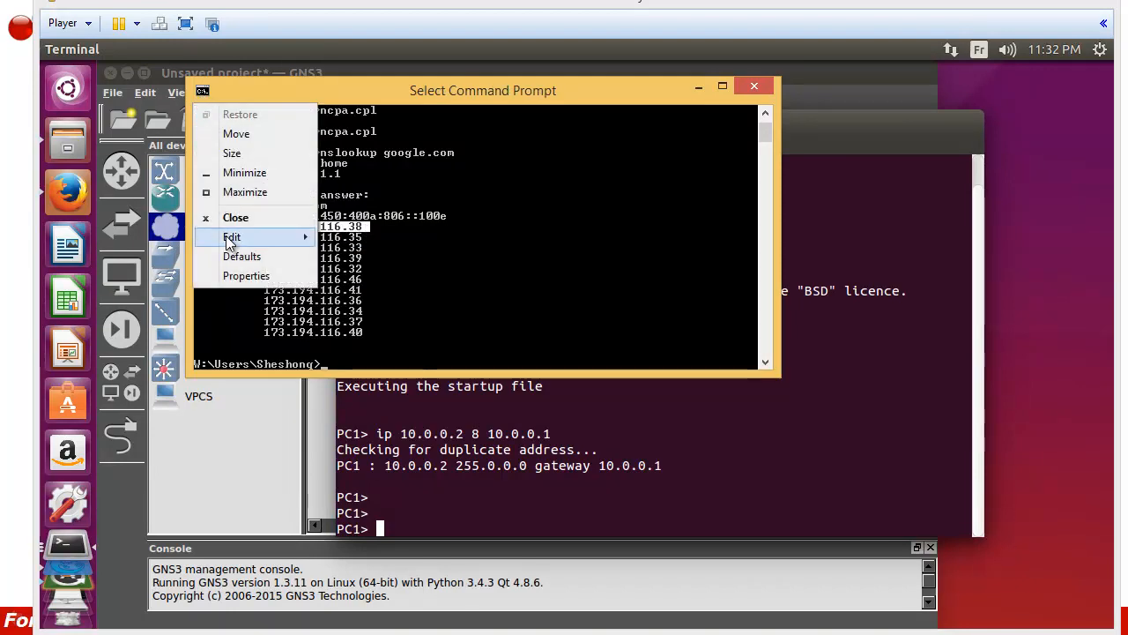
mouse_move(272, 238)
left_click(348, 258)
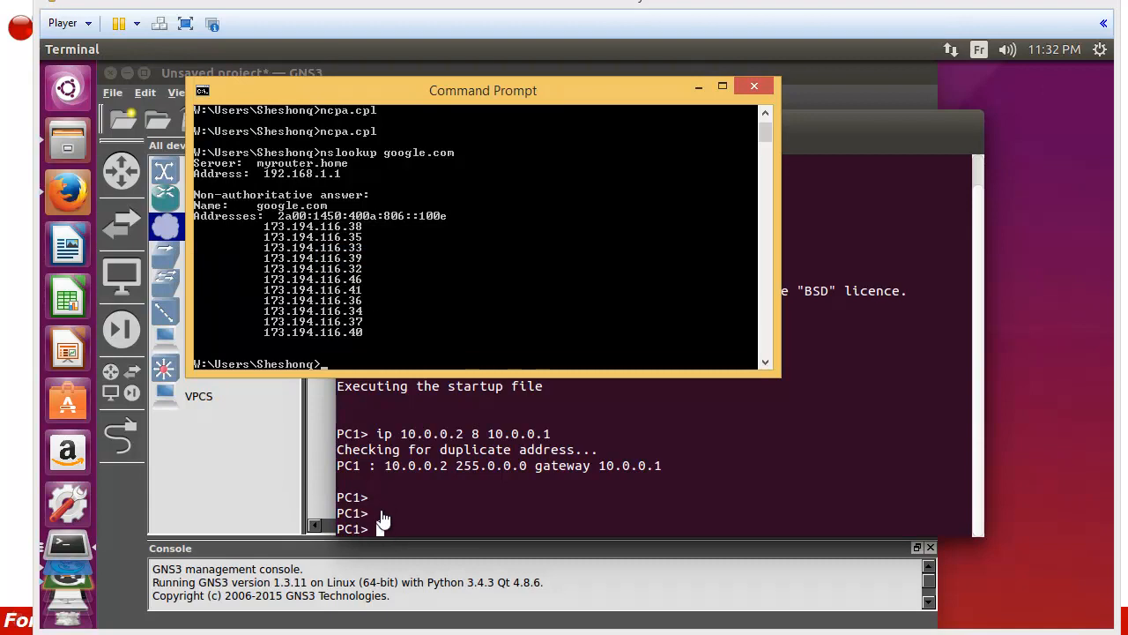
left_click(381, 527)
type("ping")
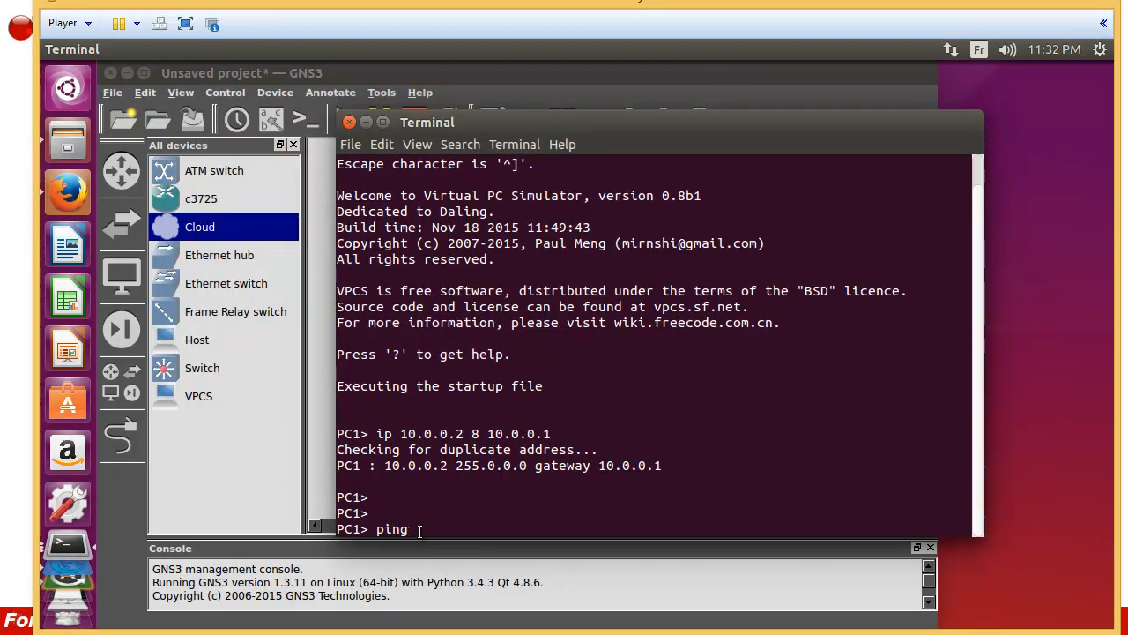
Step: Ping the pasted address 173.194.116.38 from PC1, then stop the ping
right_click(420, 530)
left_click(462, 440)
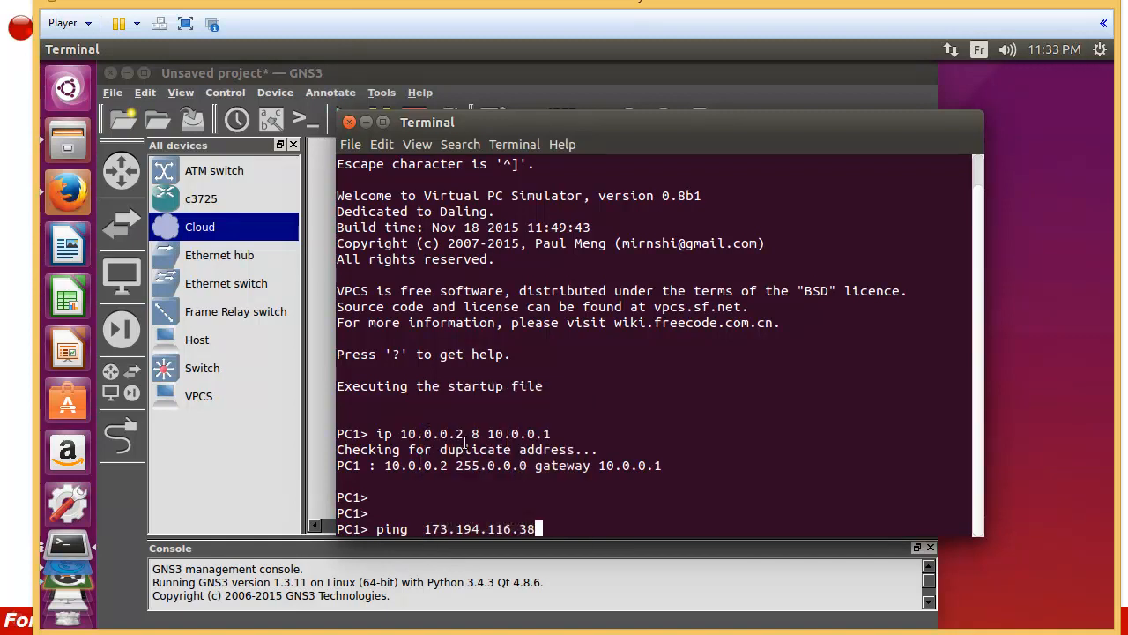
left_click_drag(485, 142, 399, 84)
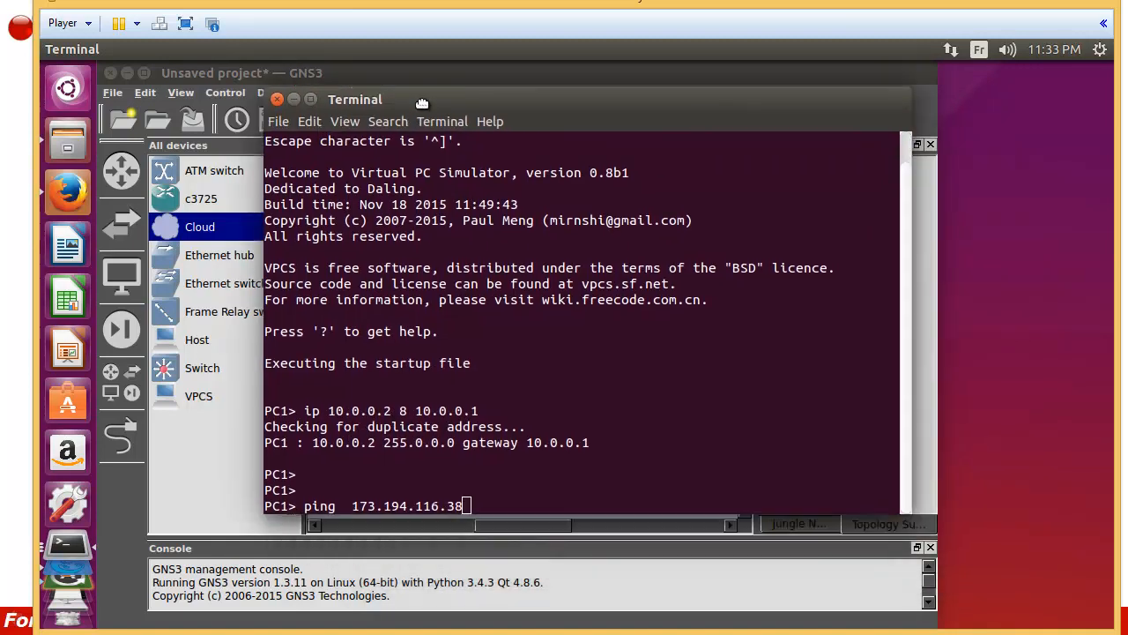
key("Return")
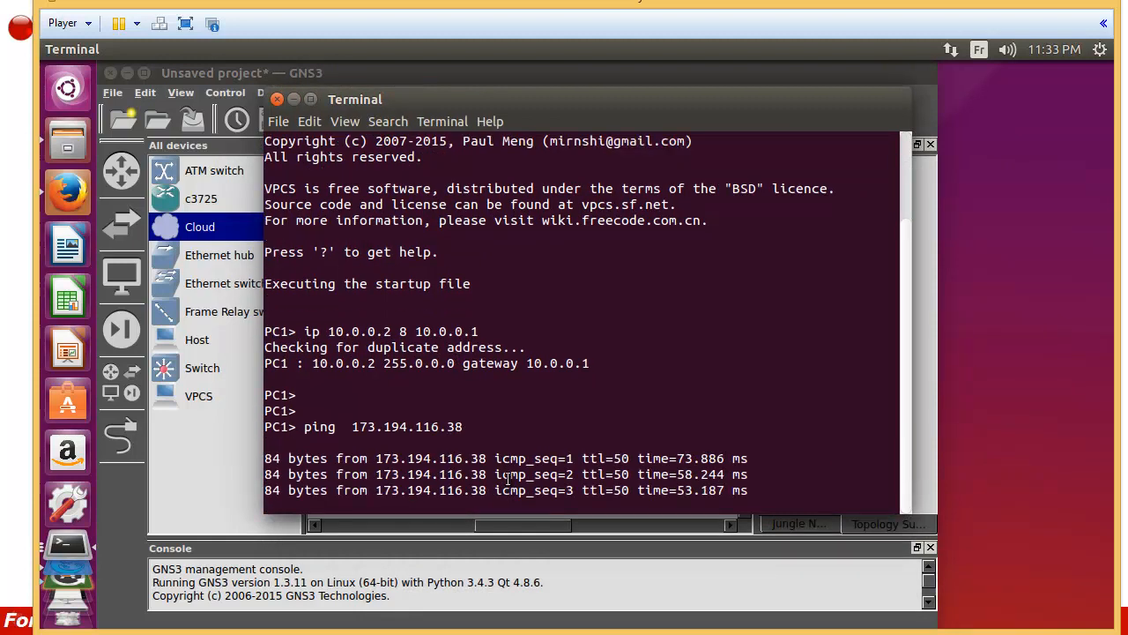
key("ctrl+c")
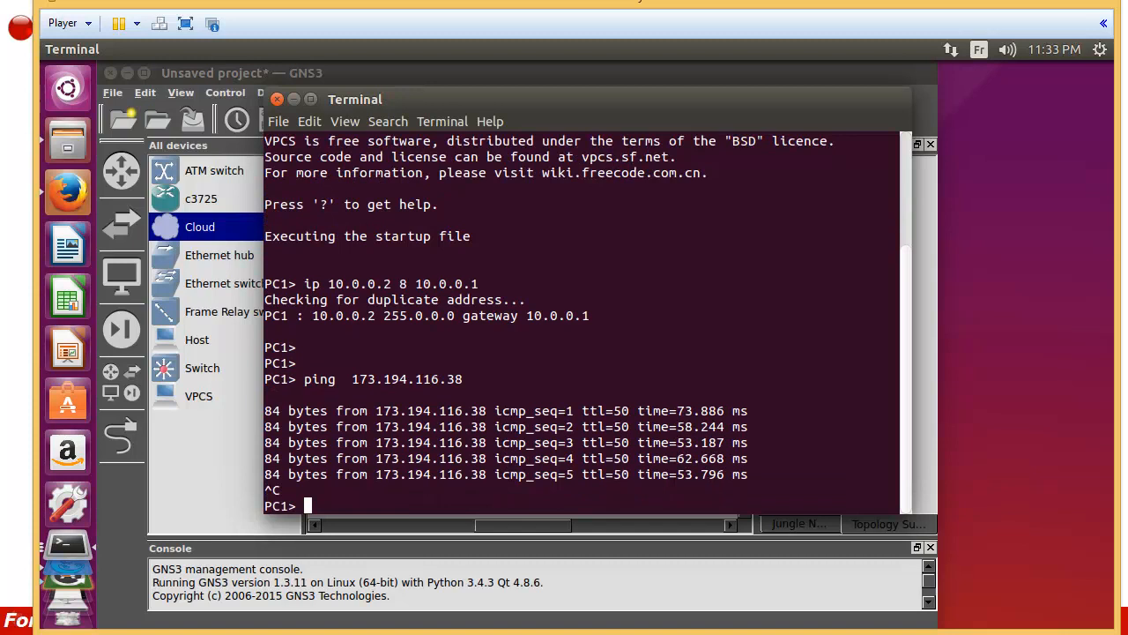
key("Return")
key("Return")
Step: Trace the route to 173.194.116.38 and highlight its 8 hops via 10.0.0.1 and 192.168.1.1
type("trace")
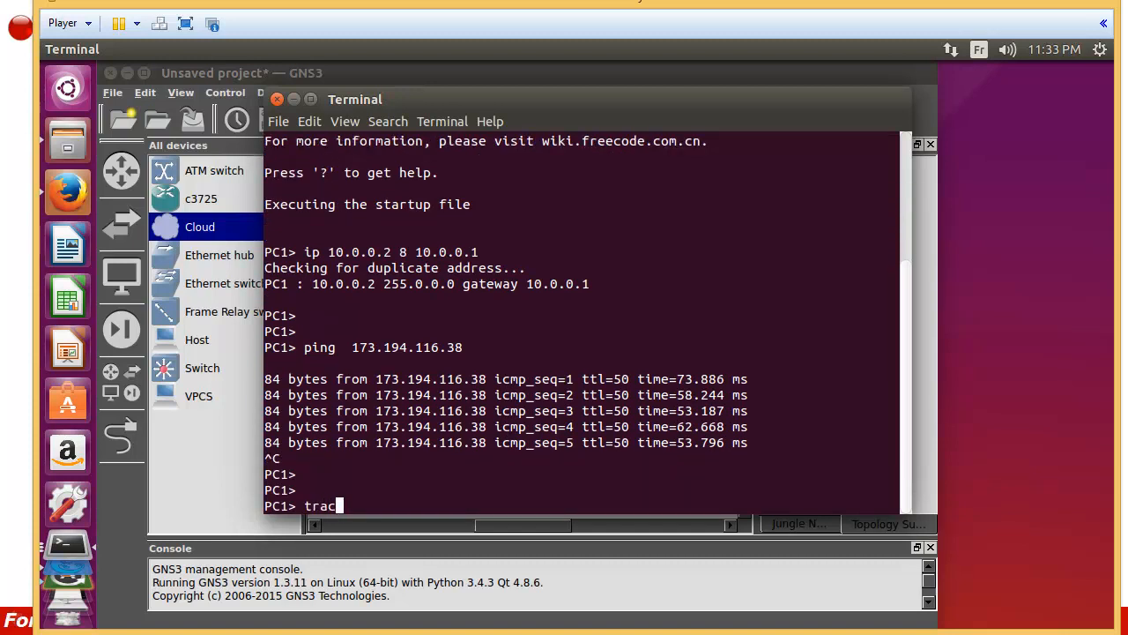
right_click(374, 504)
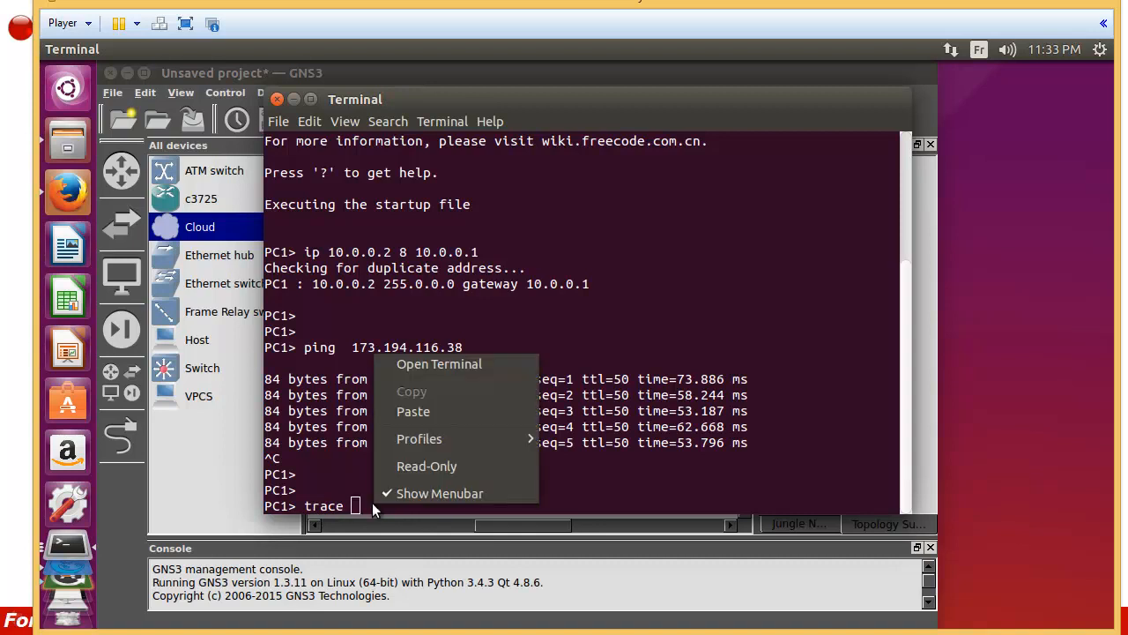
left_click(407, 412)
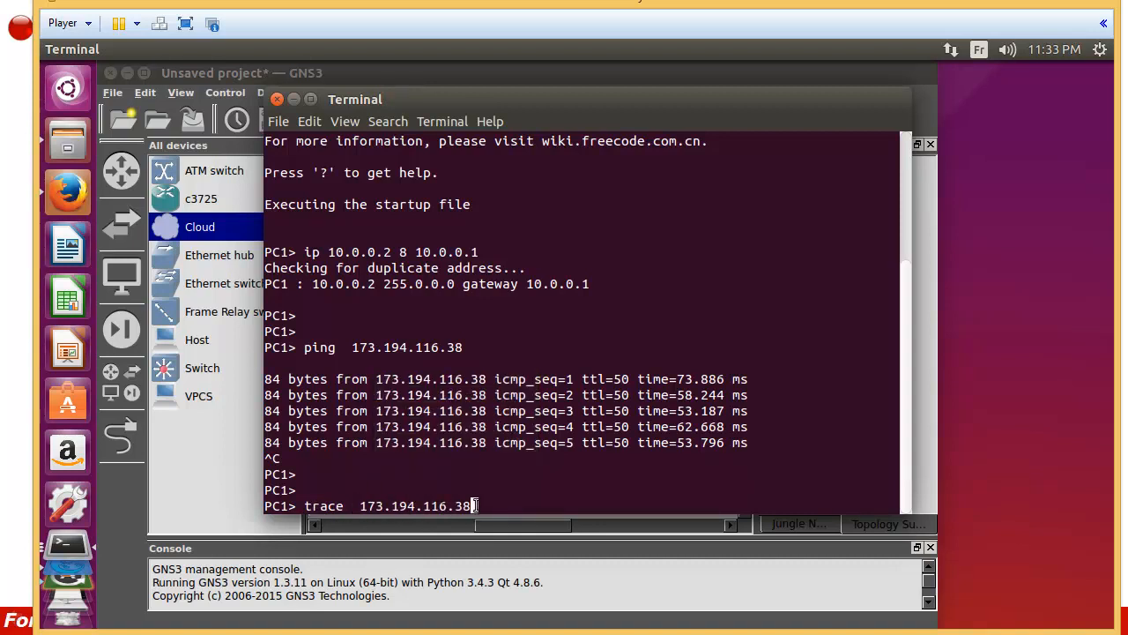
key("Return")
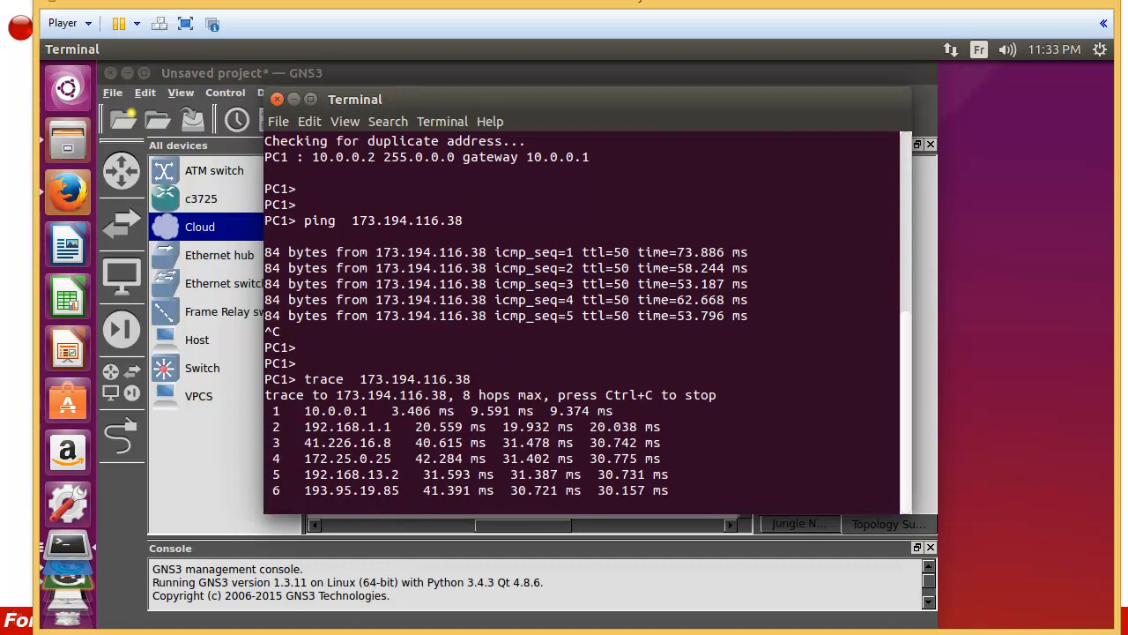
mouse_move(304, 363)
left_mouse_down()
mouse_move(370, 363)
mouse_move(380, 373)
left_mouse_up()
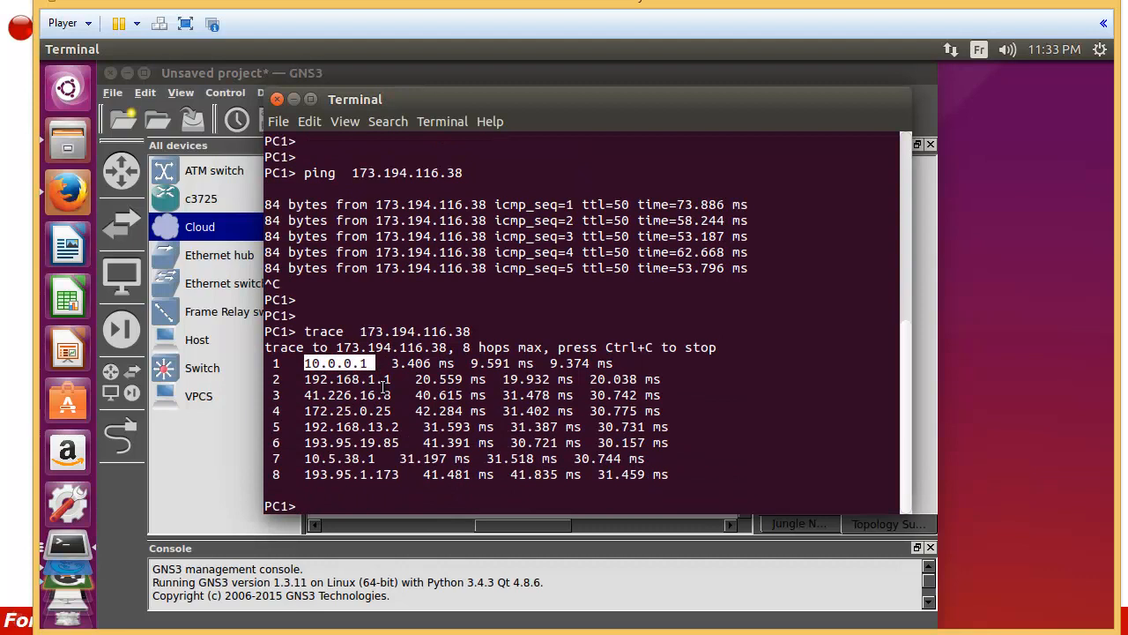
left_click_drag(306, 379, 400, 382)
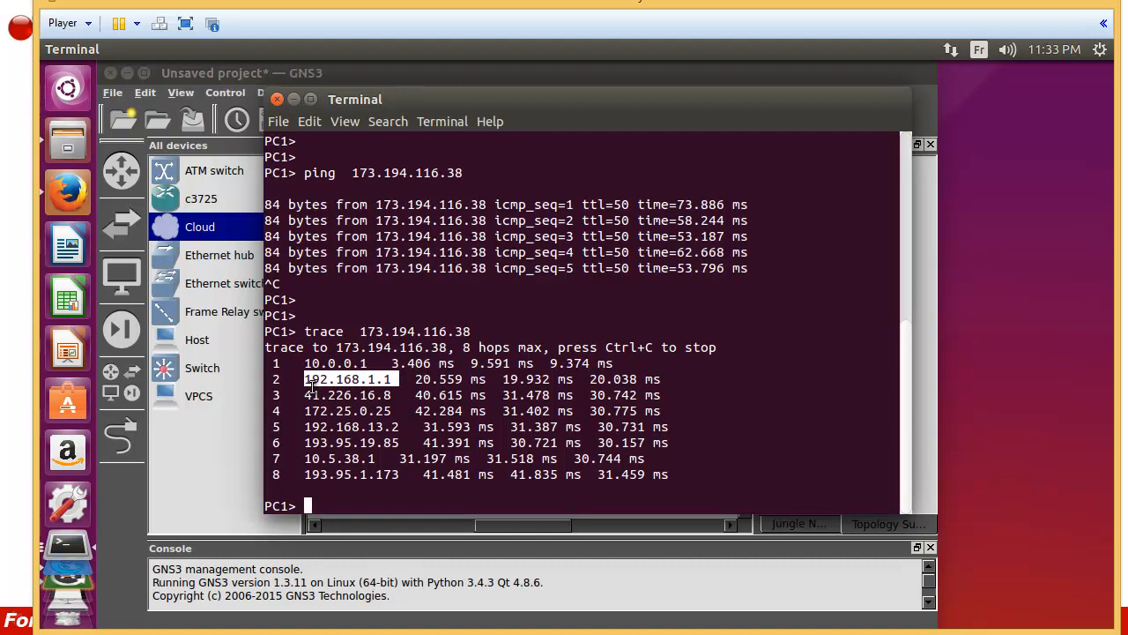
left_click_drag(306, 395, 388, 395)
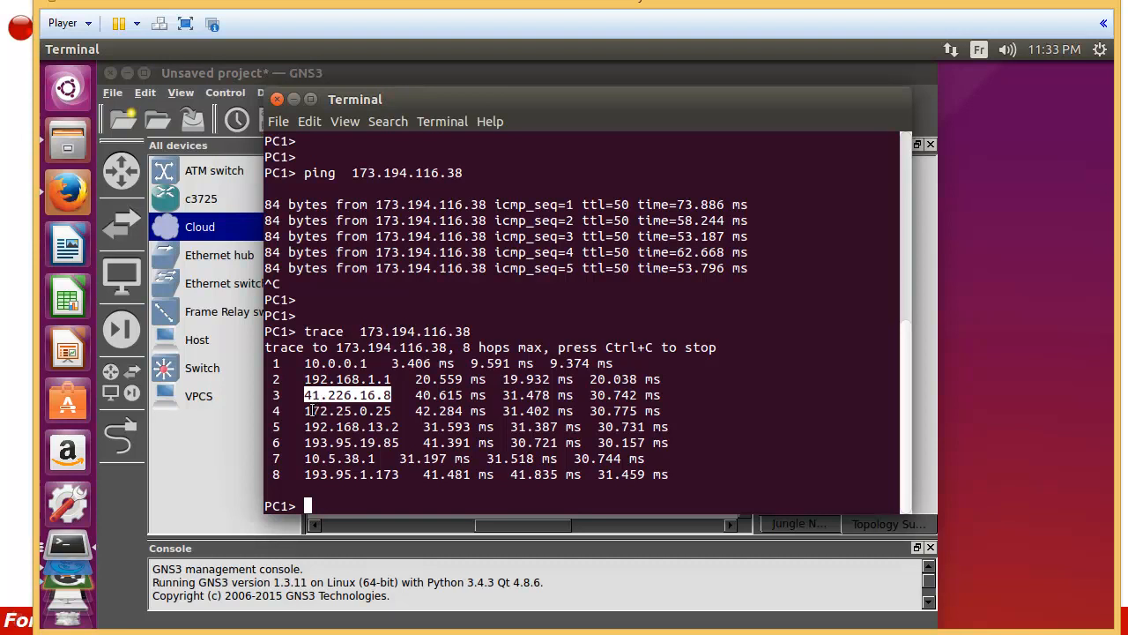
left_click_drag(310, 411, 319, 455)
left_click(318, 456)
mouse_move(306, 413)
left_mouse_down()
mouse_move(391, 474)
mouse_move(669, 476)
left_mouse_up()
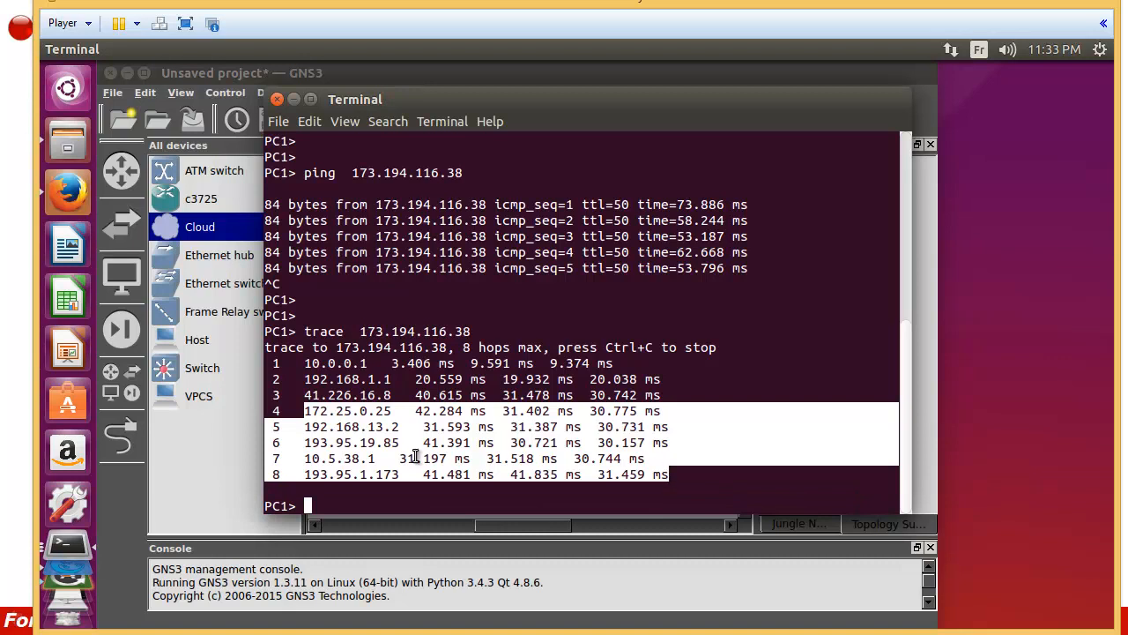